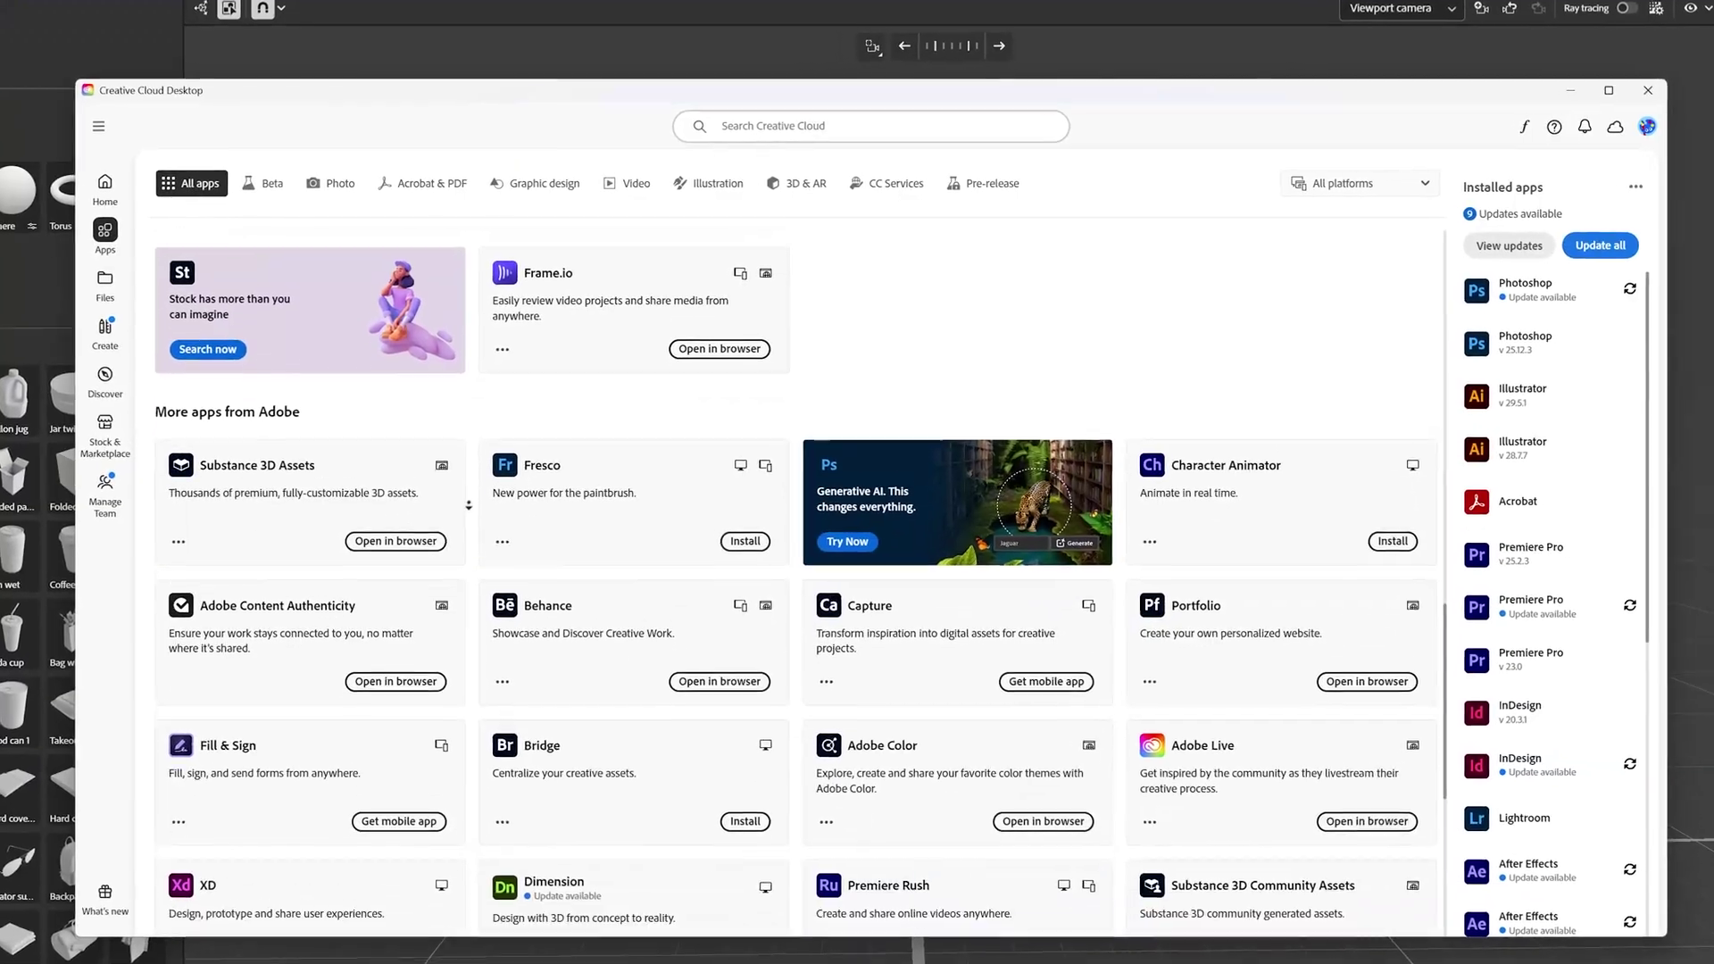
Step: Look through the Creative Cloud app list for Dimension
{"action": "scroll", "coordinate": [531, 304], "scroll_direction": "down", "scroll_amount": 5}
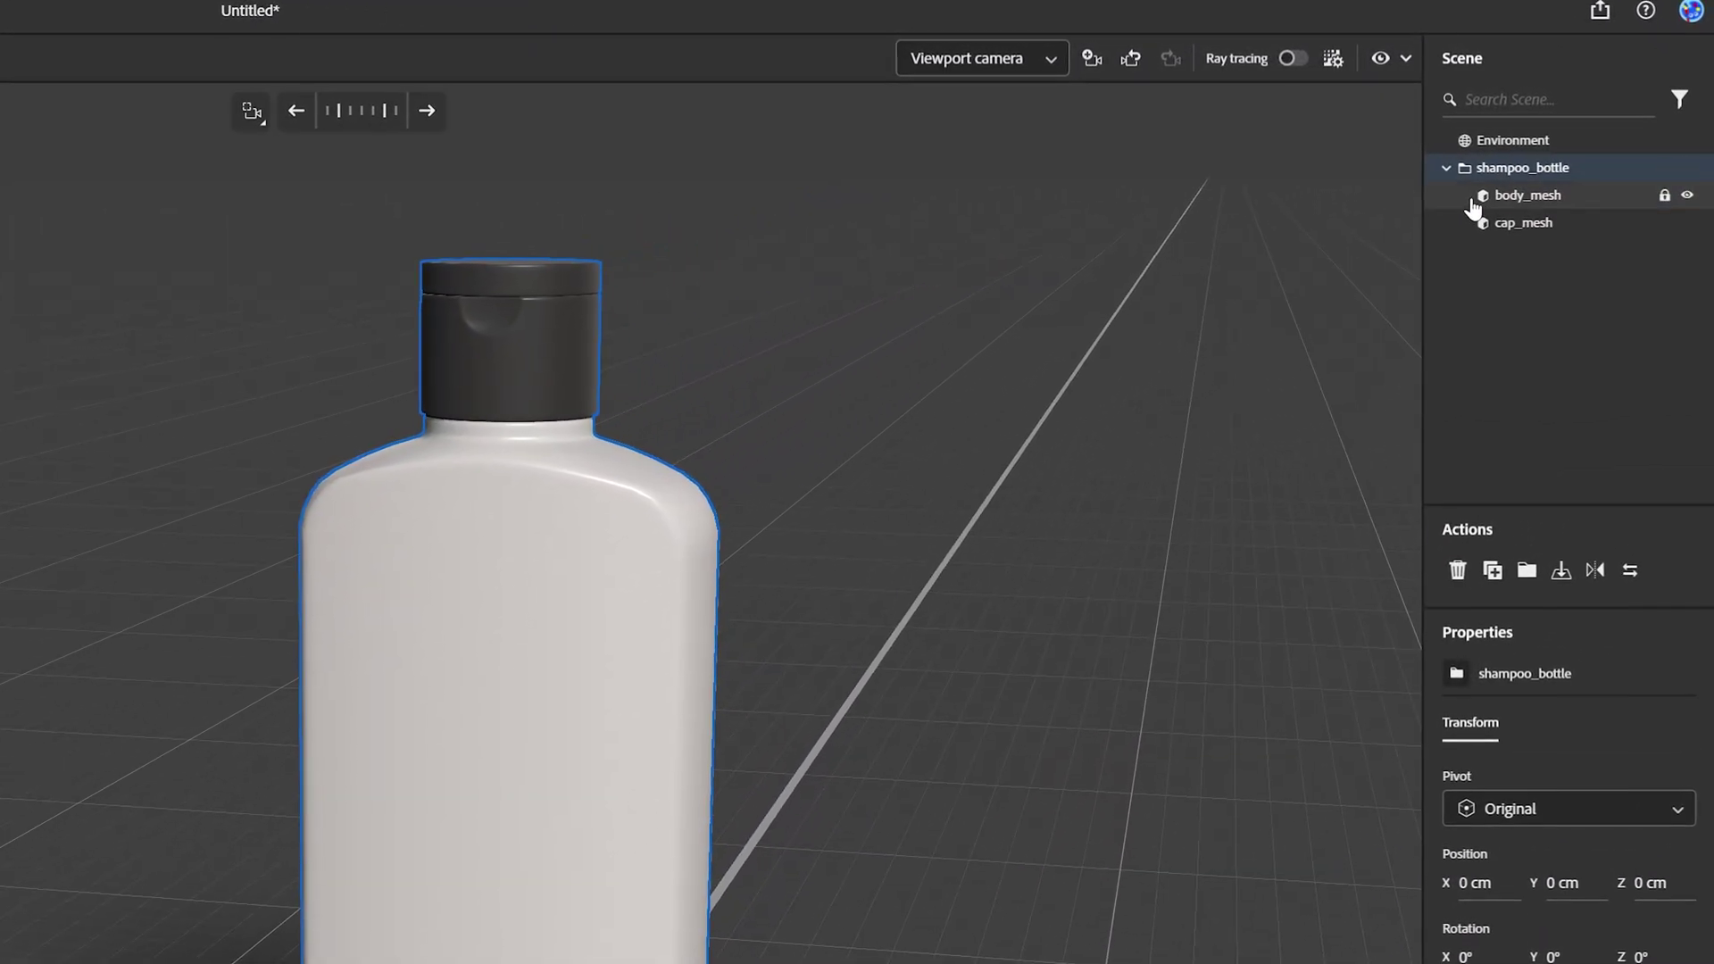
Step: Place the image Shampoo Design 1.ai on the bottle's body mesh with Fill placement
{"action": "left_click", "coordinate": [1689, 204]}
{"action": "left_click", "coordinate": [1689, 204]}
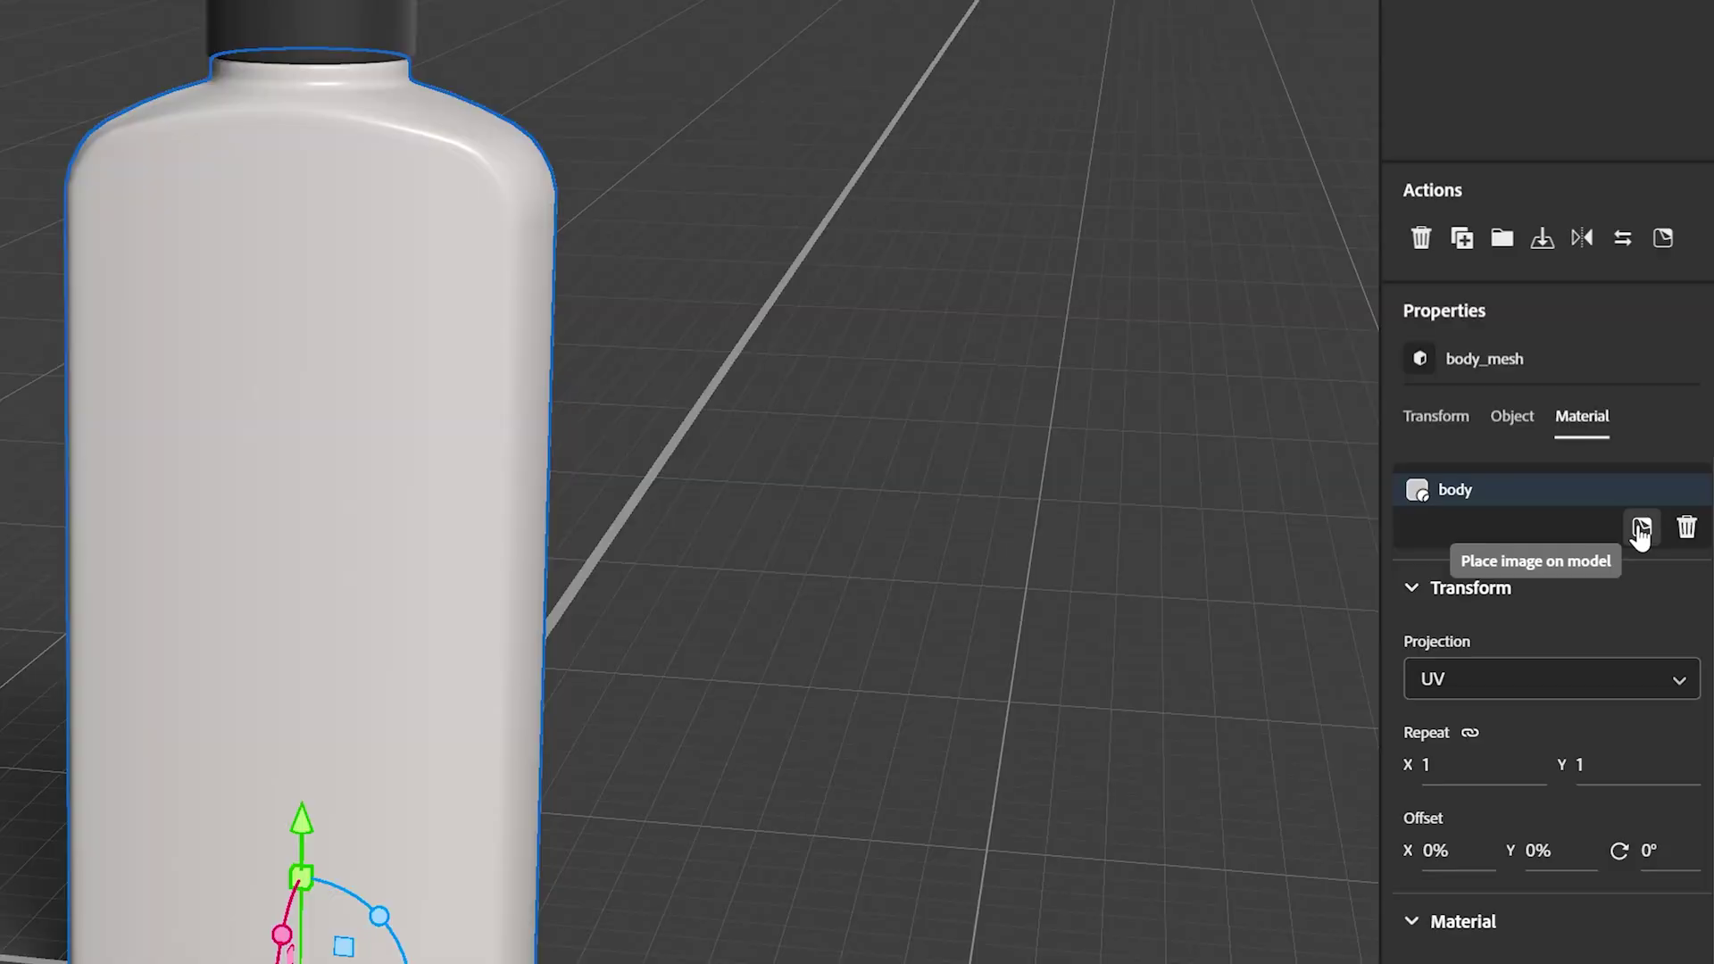
{"action": "left_click", "coordinate": [1640, 673]}
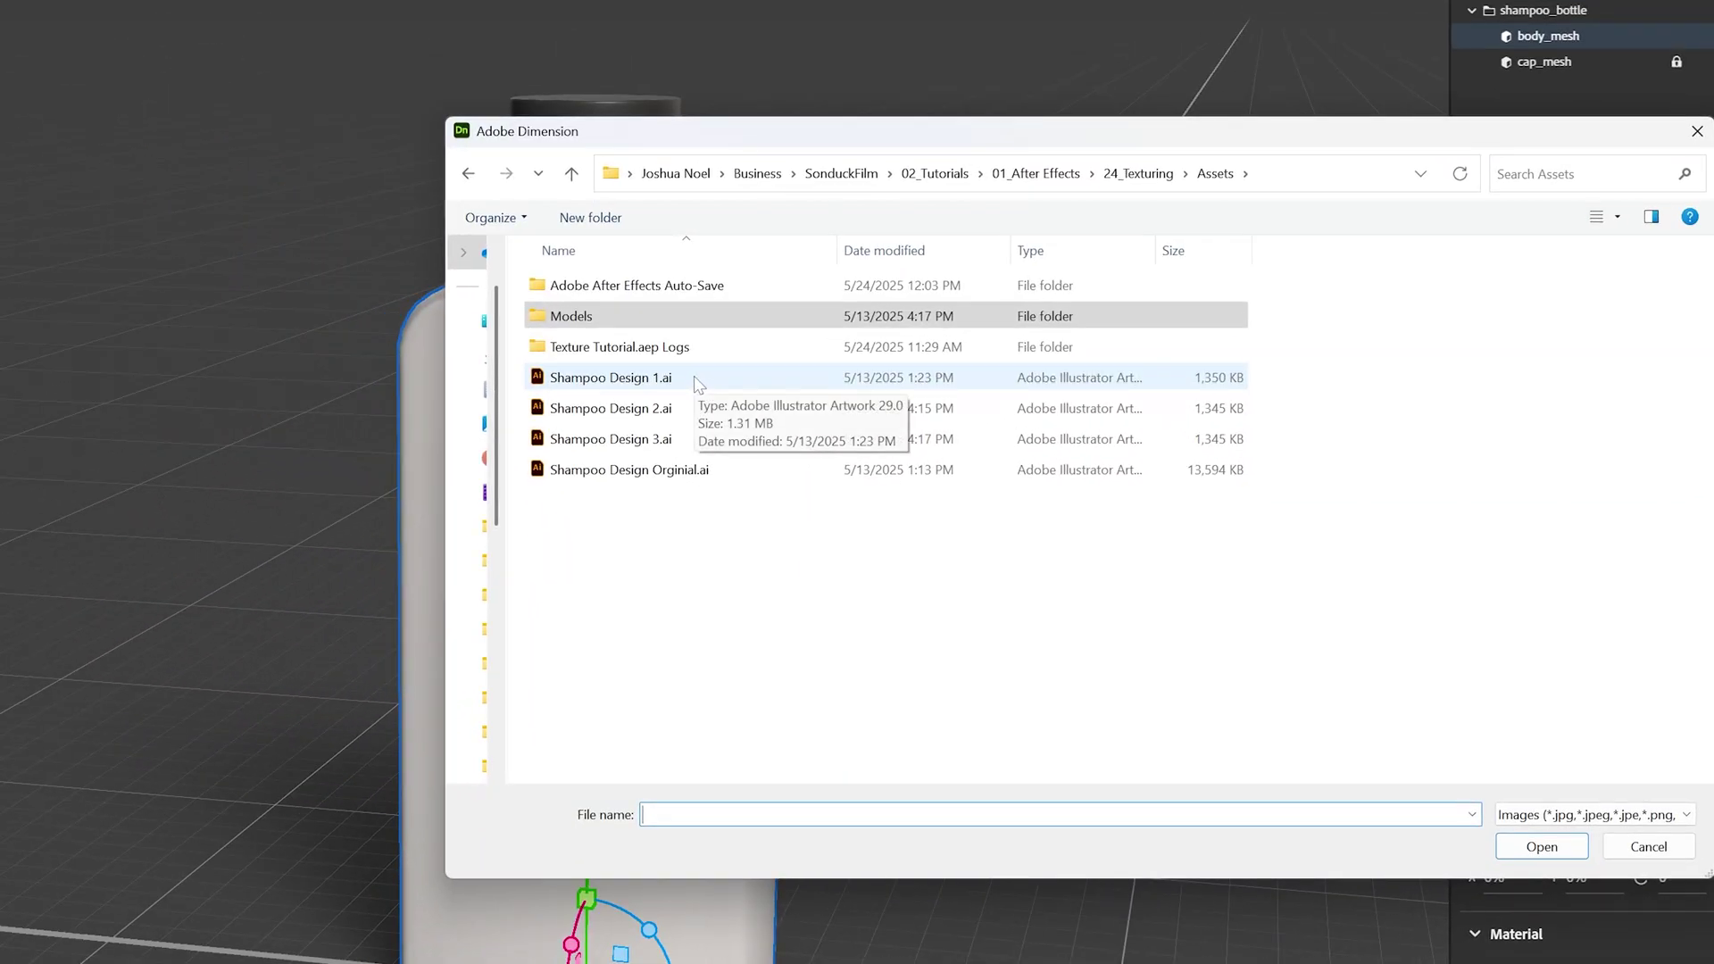
{"action": "double_click", "coordinate": [699, 380]}
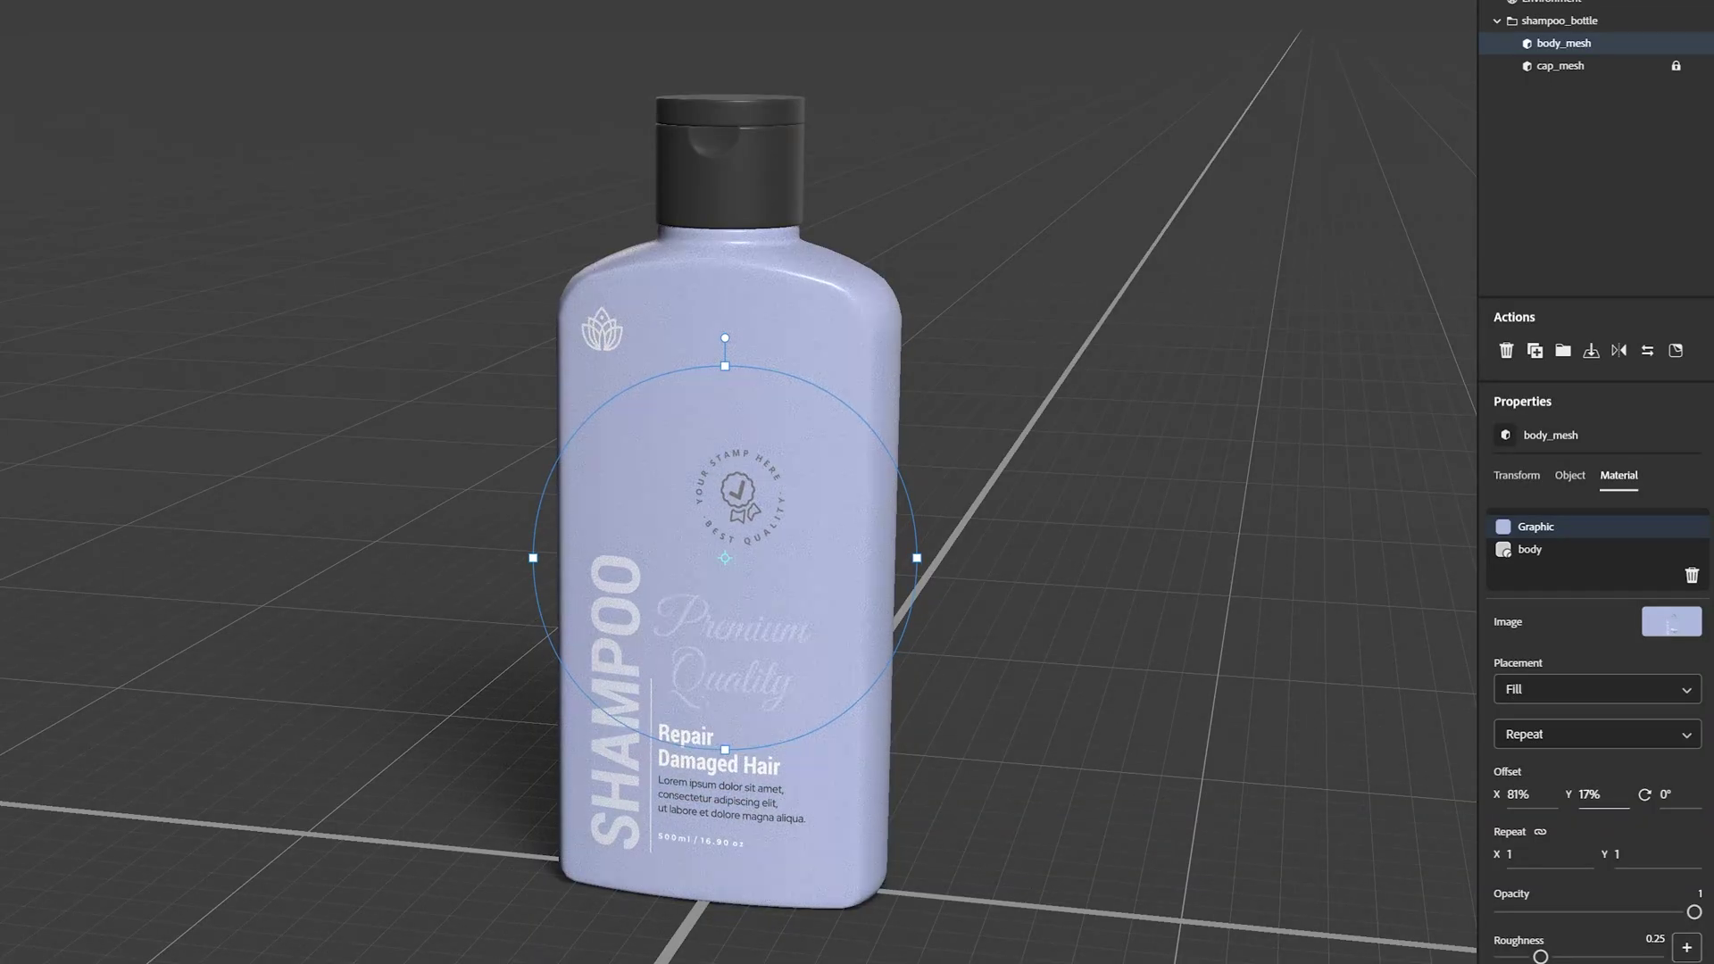
{"action": "left_click", "coordinate": [520, 581]}
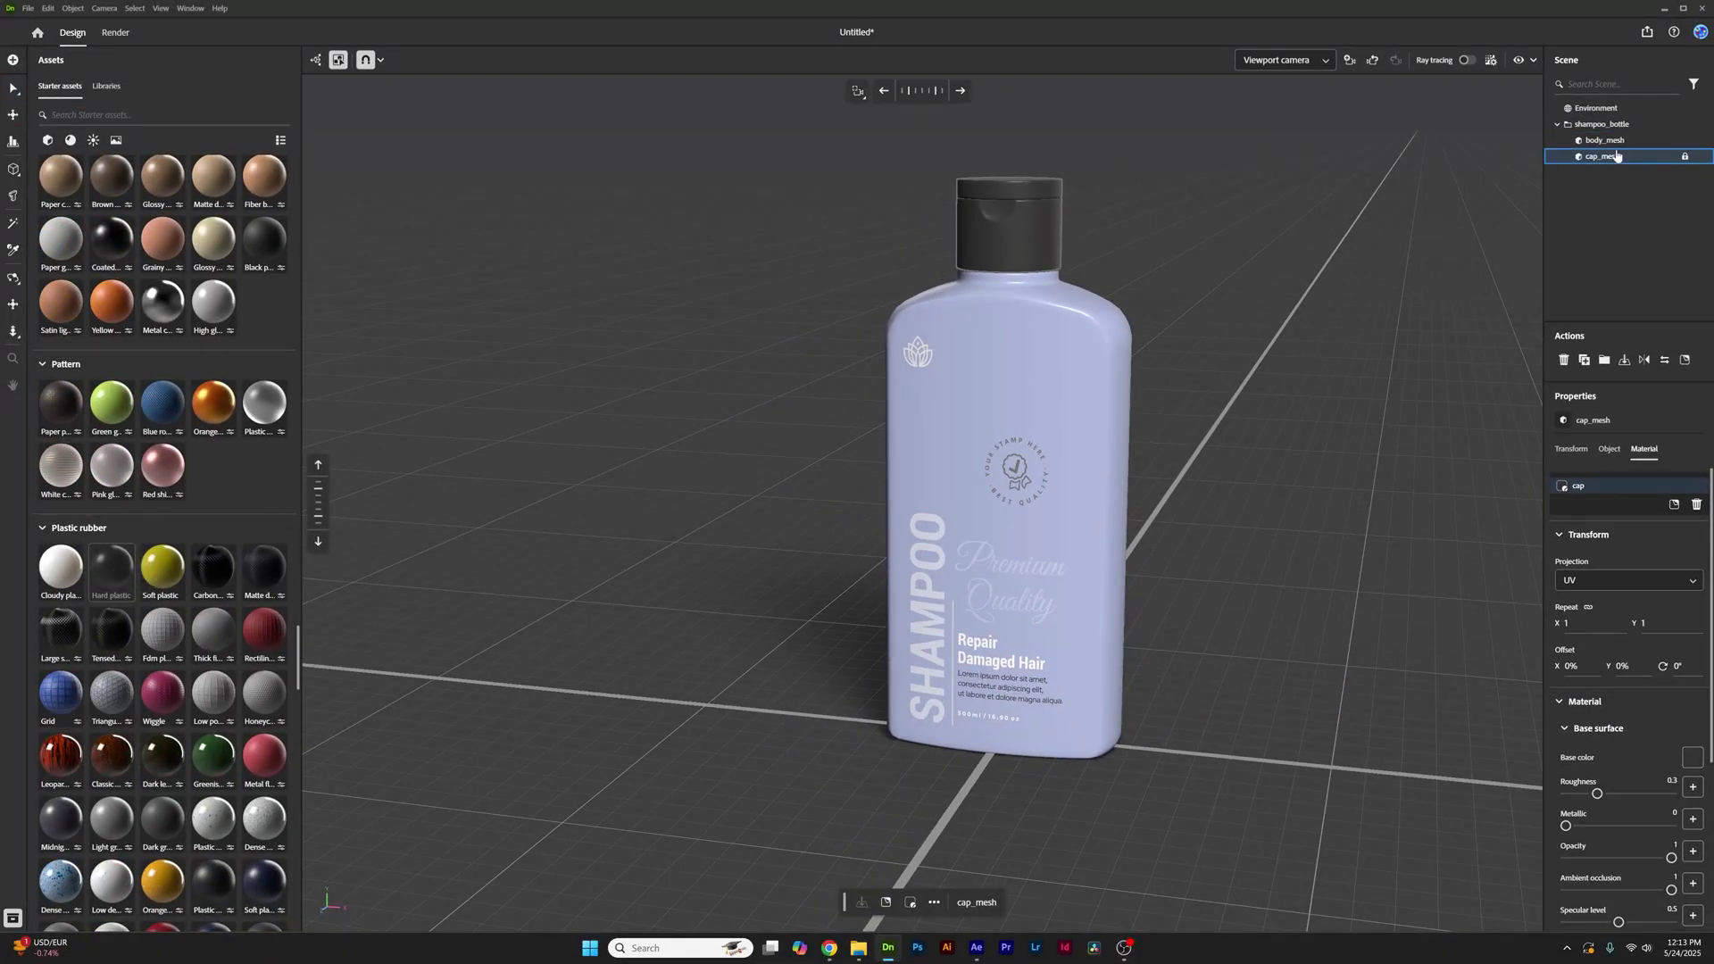
Step: Inspect the labelled bottle up close, and preview the All composition in After Effects
{"action": "scroll", "coordinate": [1167, 312], "scroll_direction": "up", "scroll_amount": 2}
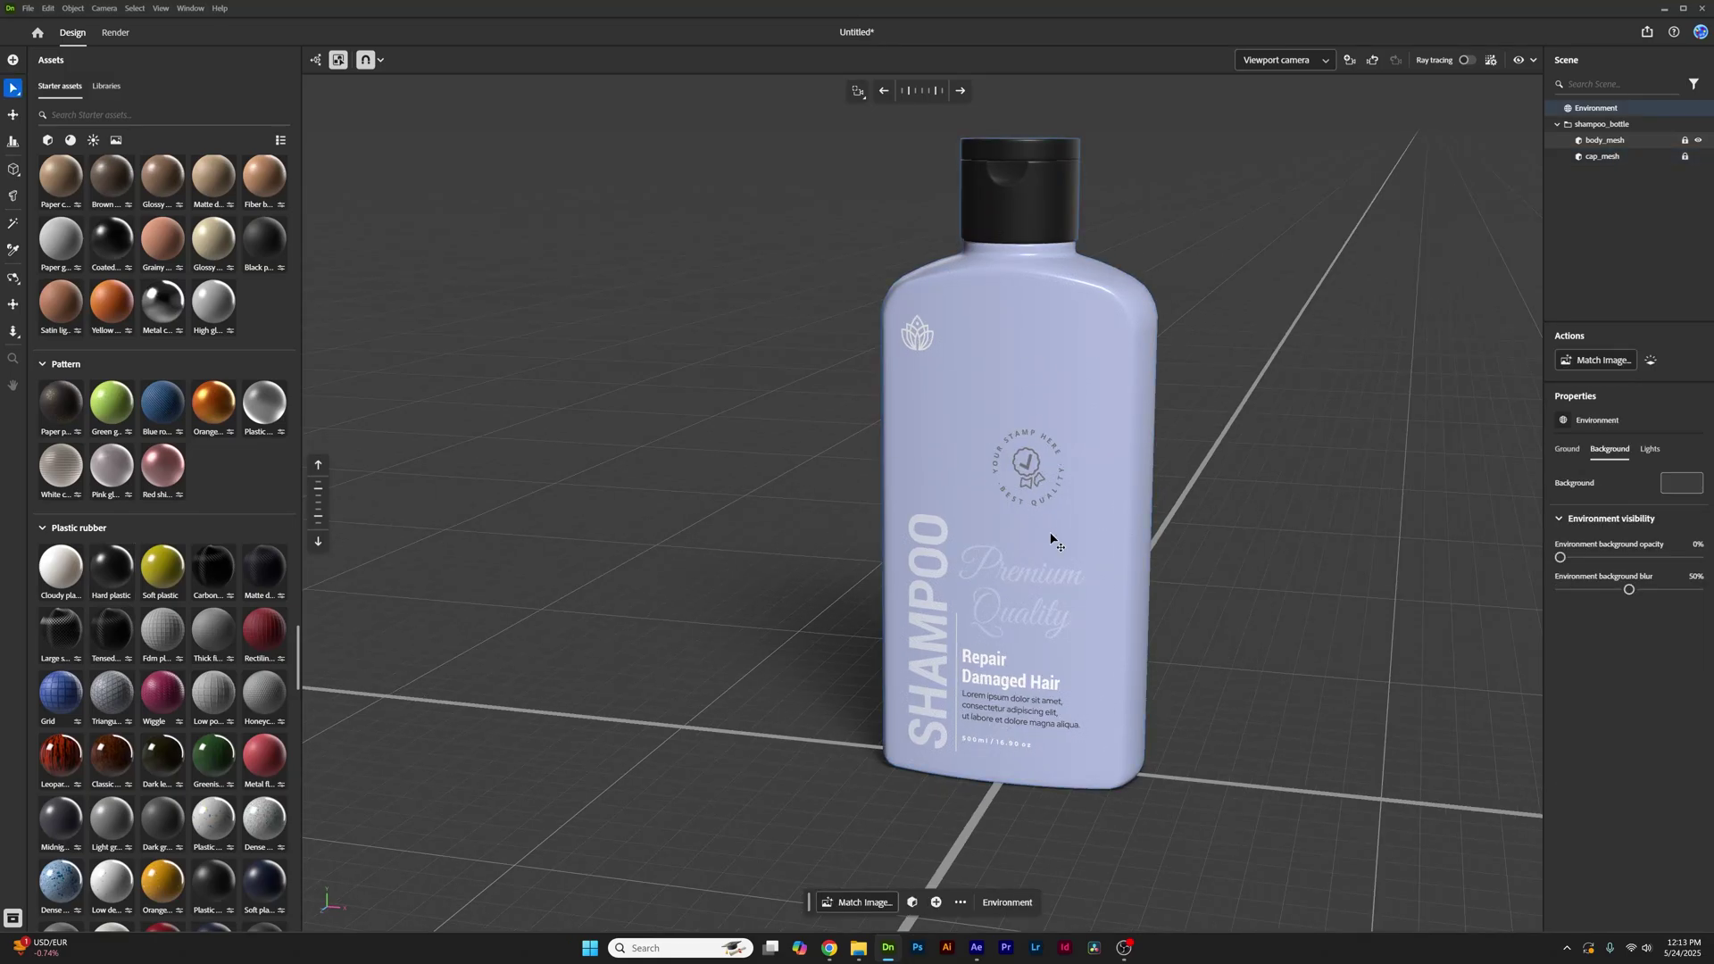
{"action": "left_click_drag", "start_coordinate": [1088, 550], "coordinate": [1205, 433]}
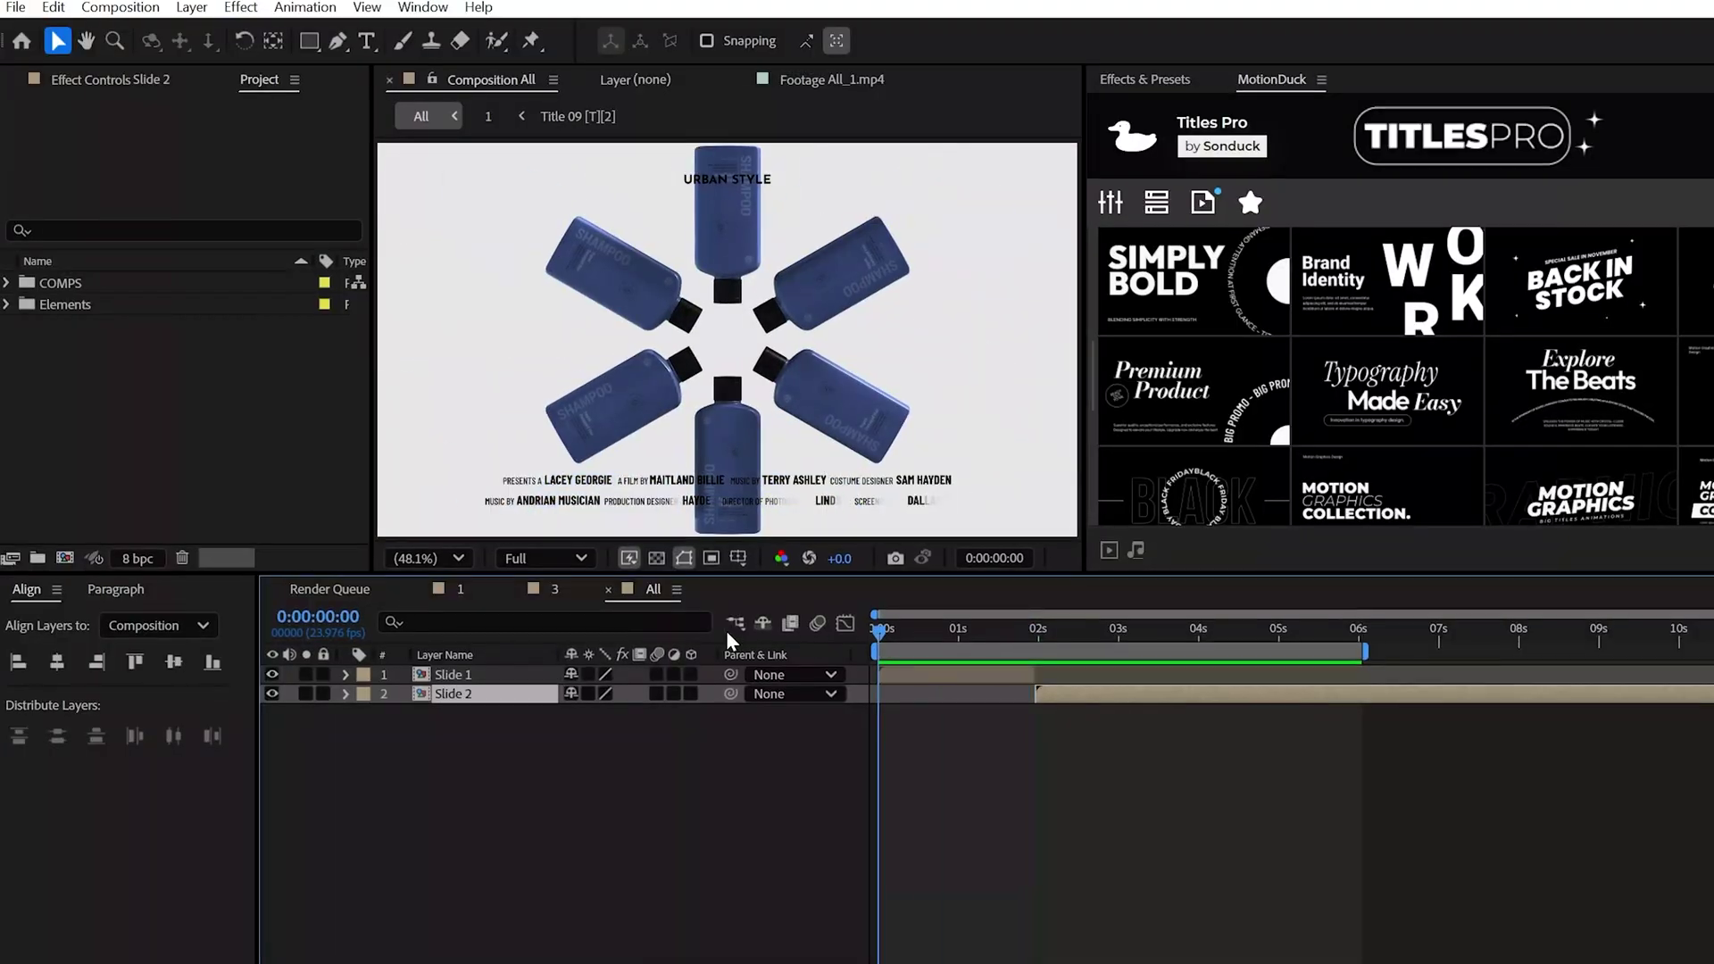
{"action": "key", "text": "space"}
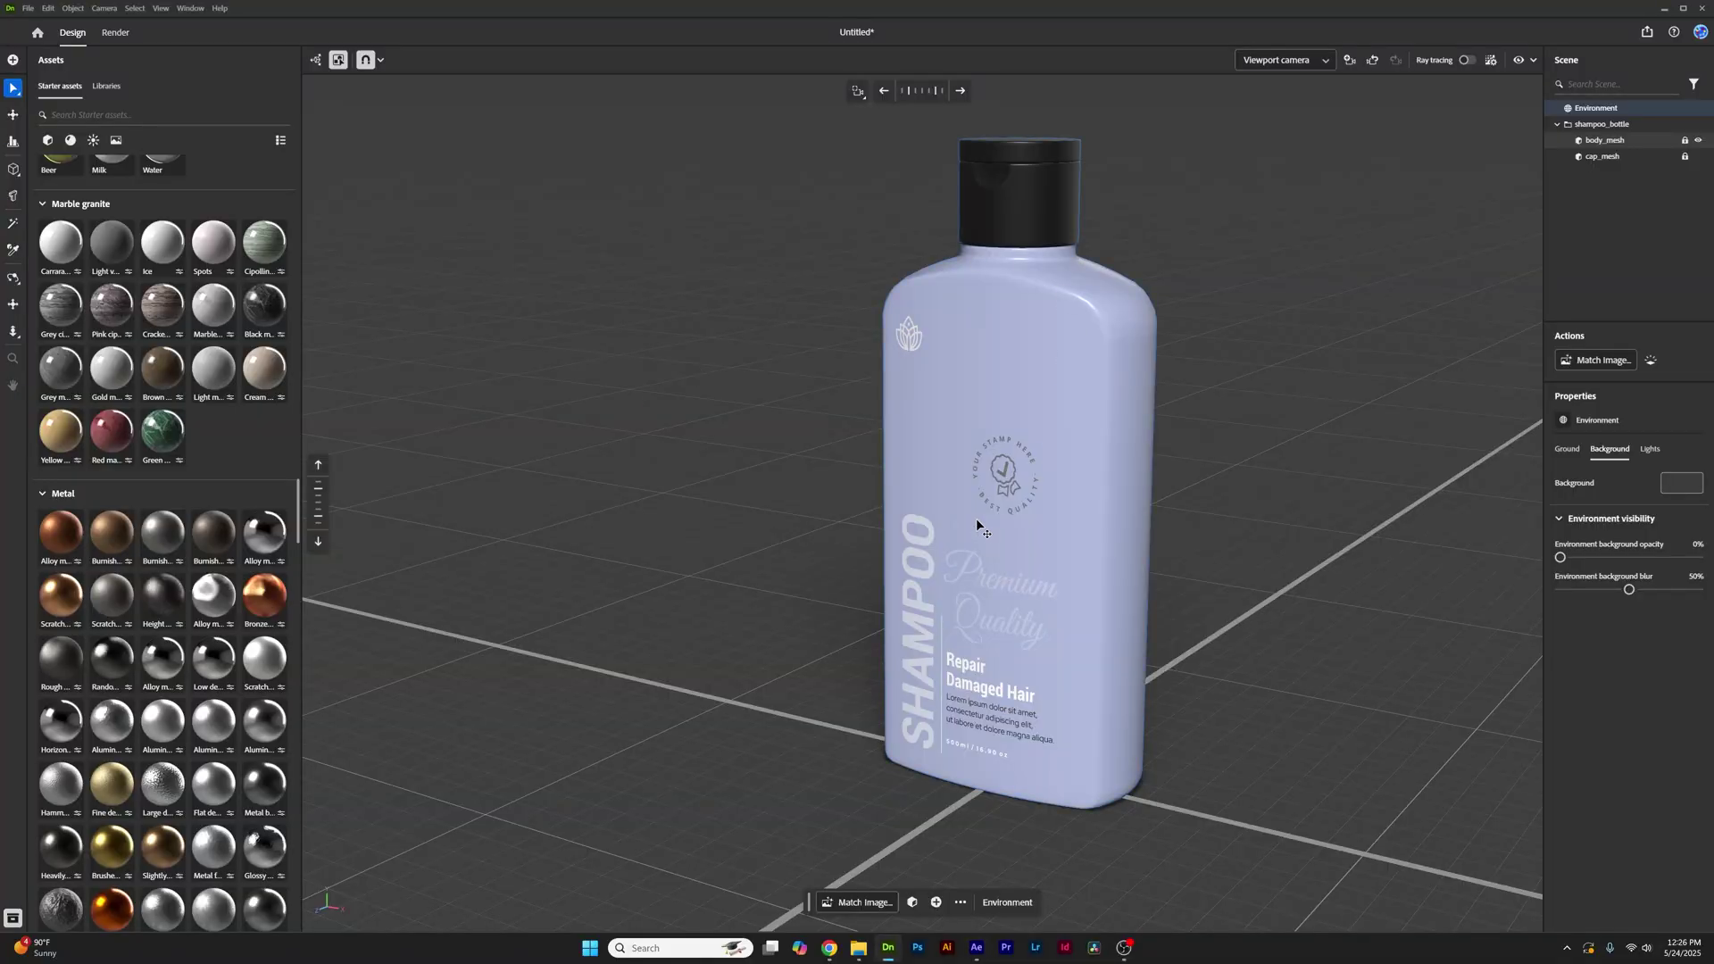
Step: Add a cube to the Dimension scene with a width and depth of 40 cm and a height of 120 cm
{"action": "scroll", "coordinate": [978, 522], "scroll_direction": "down", "scroll_amount": 5}
{"action": "scroll", "coordinate": [192, 243], "scroll_direction": "up", "scroll_amount": 5}
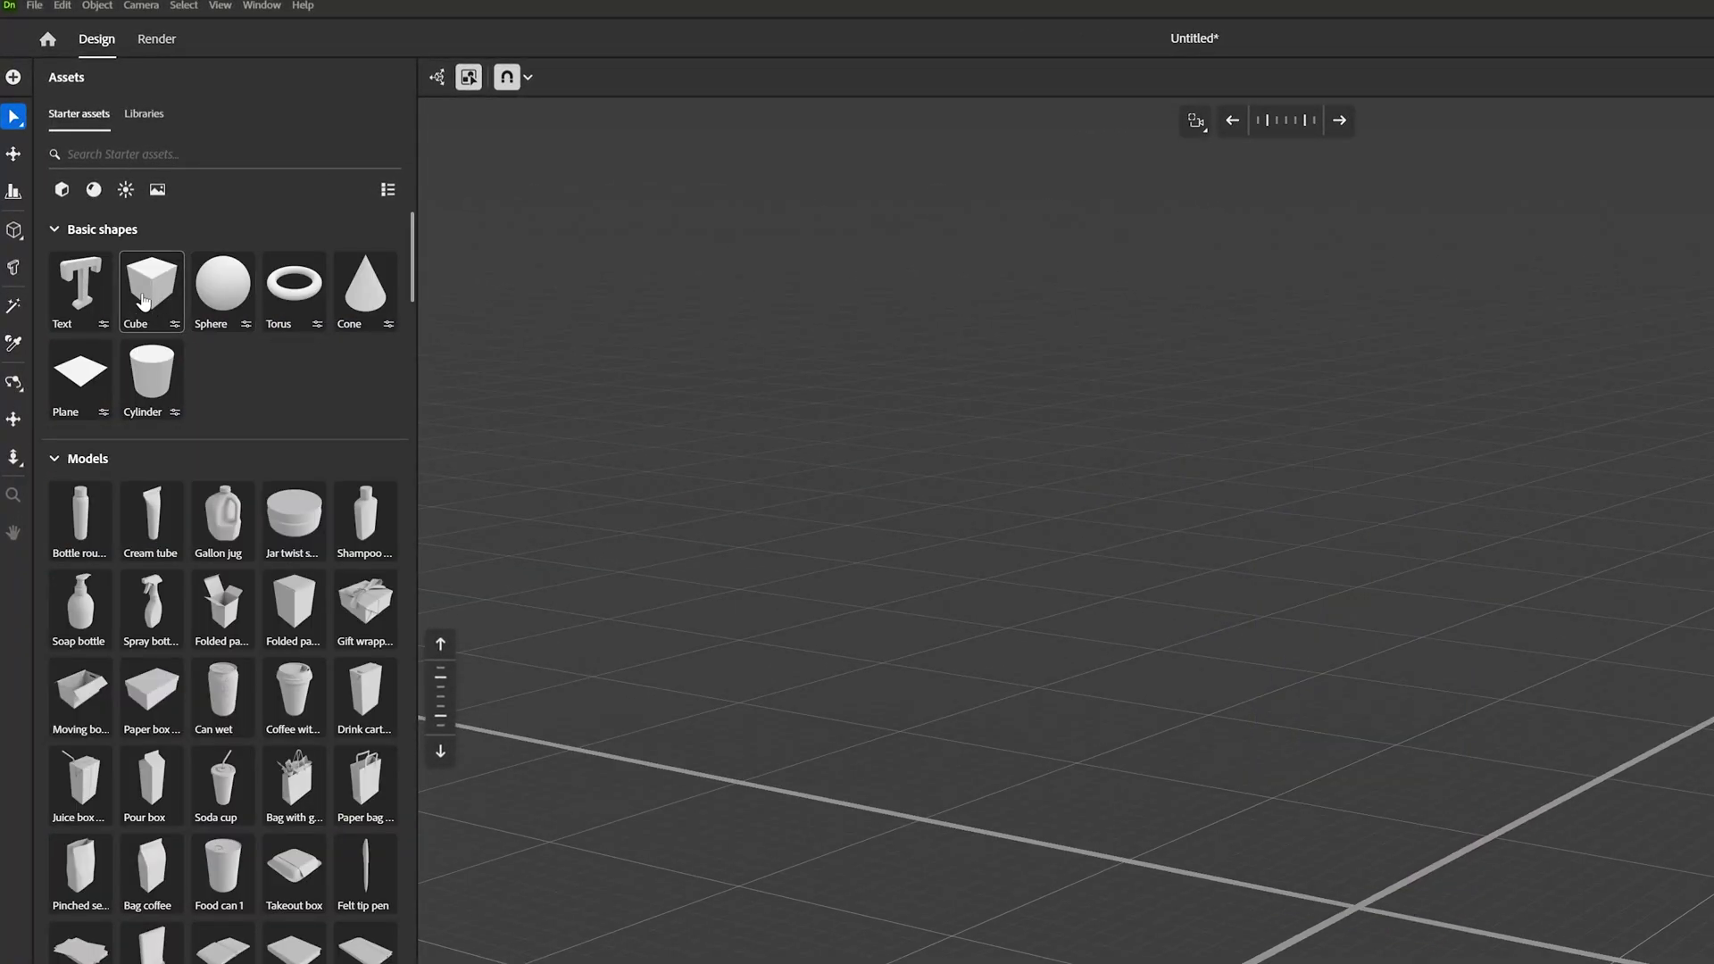
{"action": "left_click", "coordinate": [143, 301]}
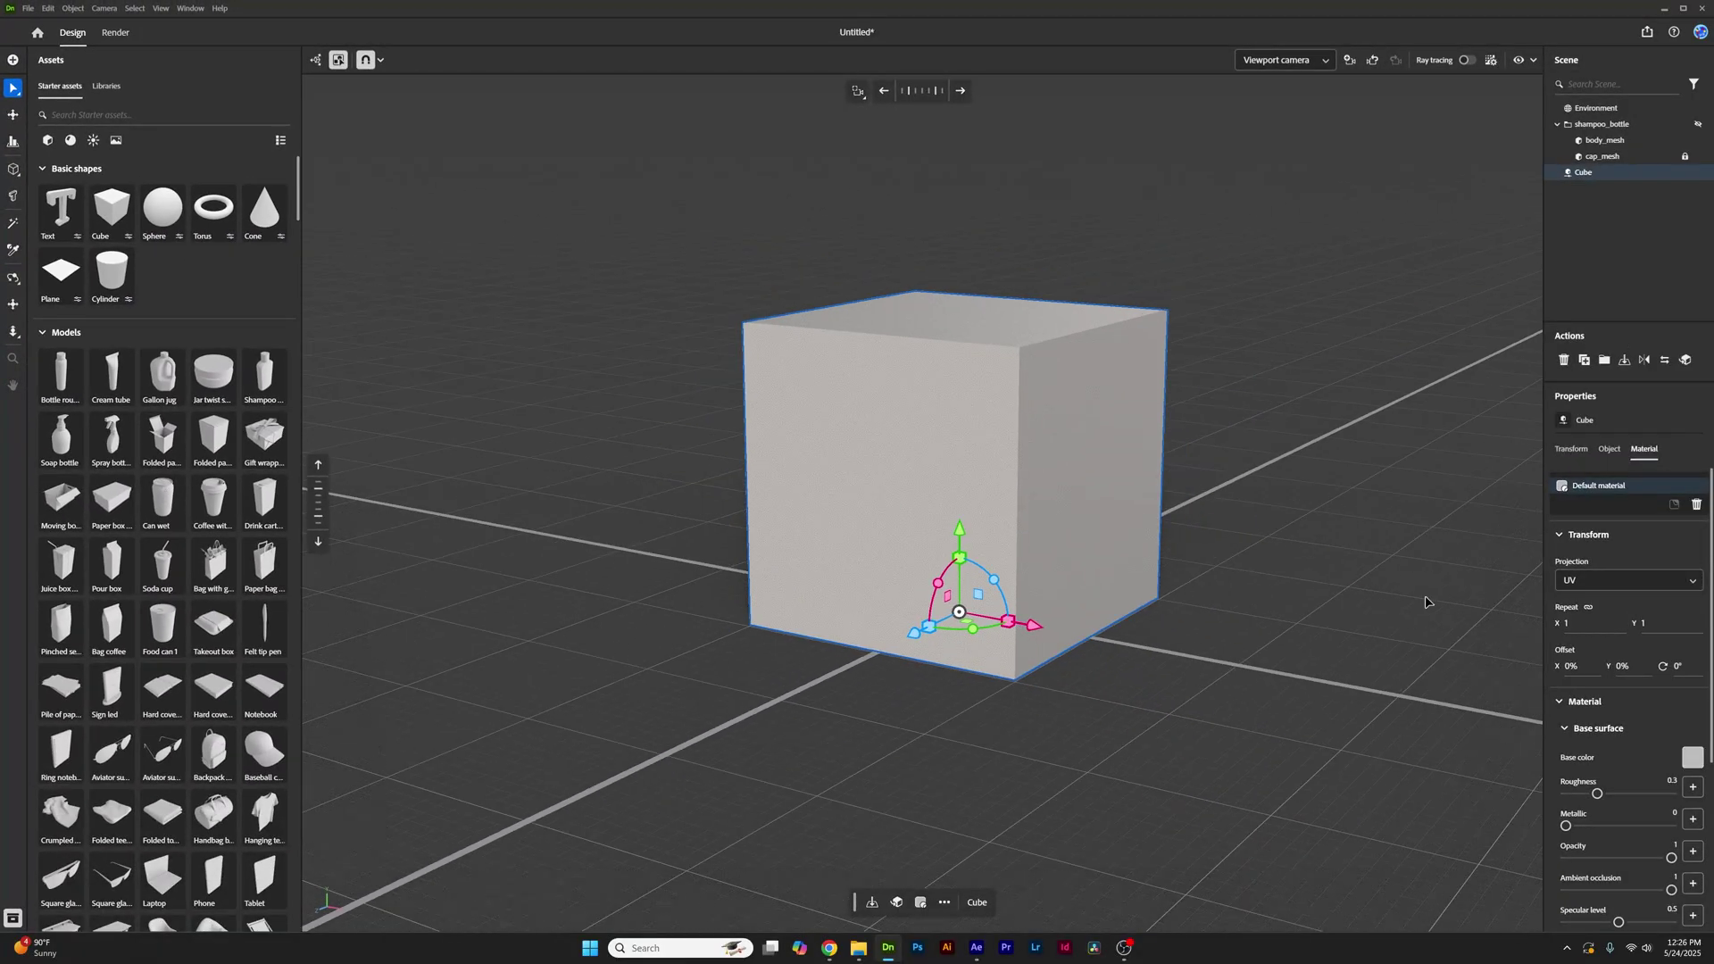
{"action": "left_click", "coordinate": [1666, 514]}
{"action": "type", "text": "40"}
{"action": "key", "text": "Return"}
{"action": "left_click", "coordinate": [1661, 563]}
{"action": "type", "text": "40"}
{"action": "key", "text": "Return"}
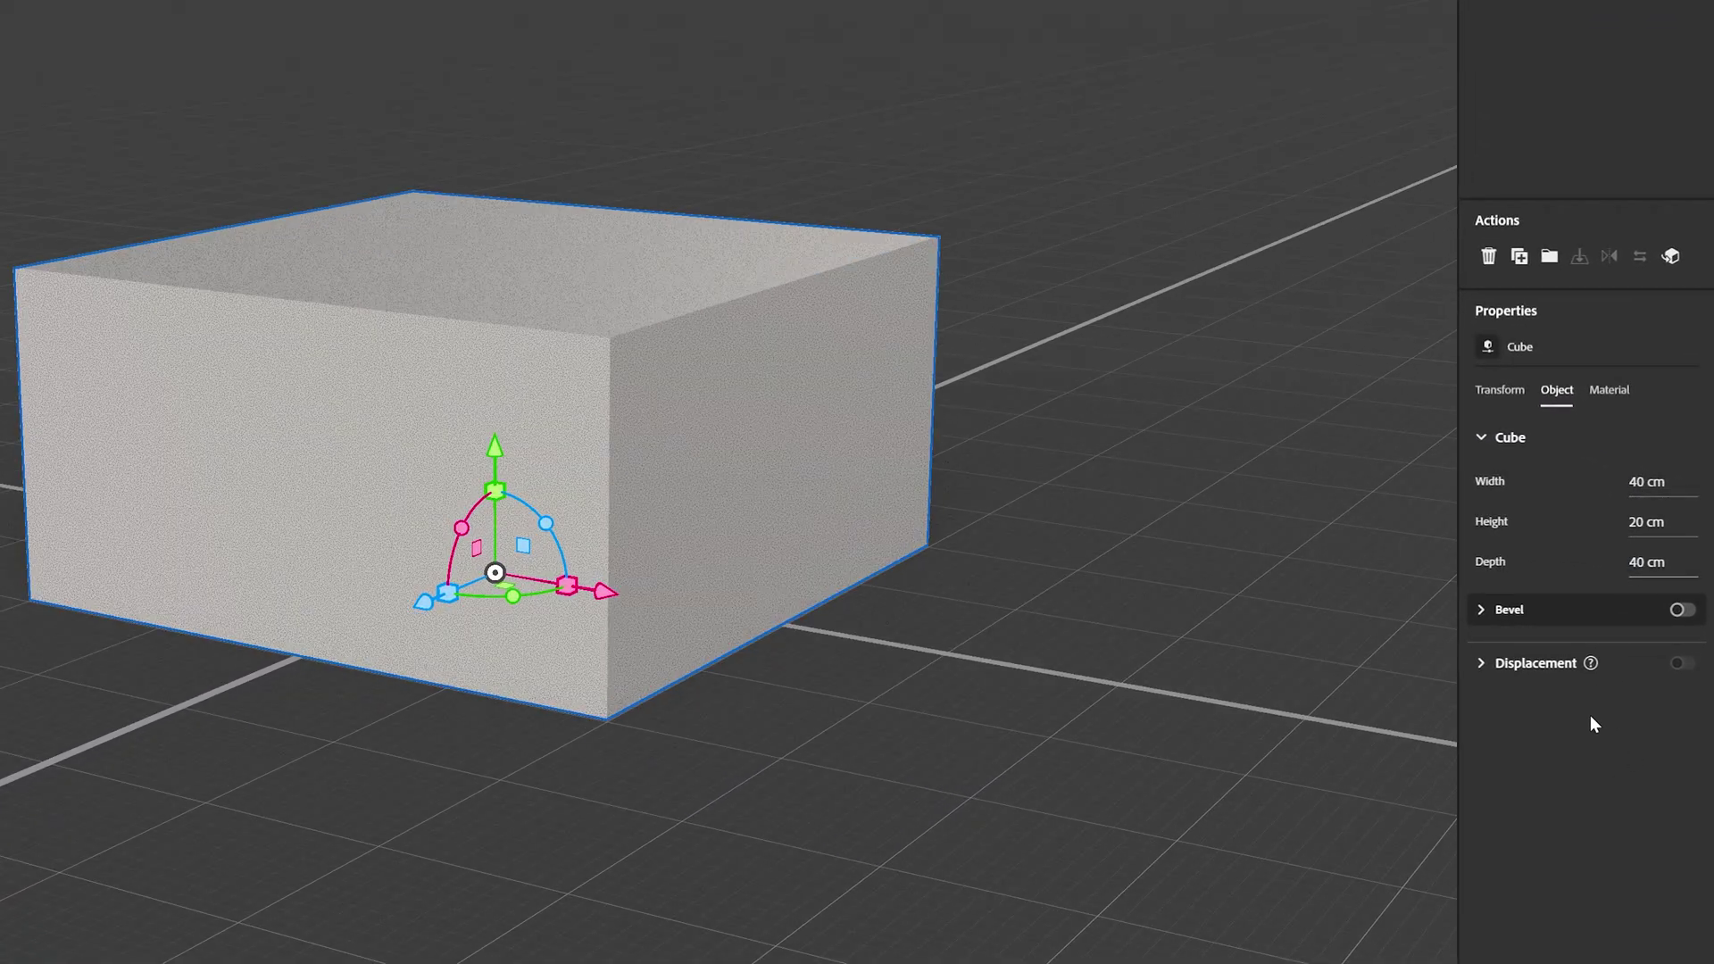
{"action": "type", "text": "120"}
{"action": "key", "text": "Return"}
{"action": "left_click", "coordinate": [926, 467]}
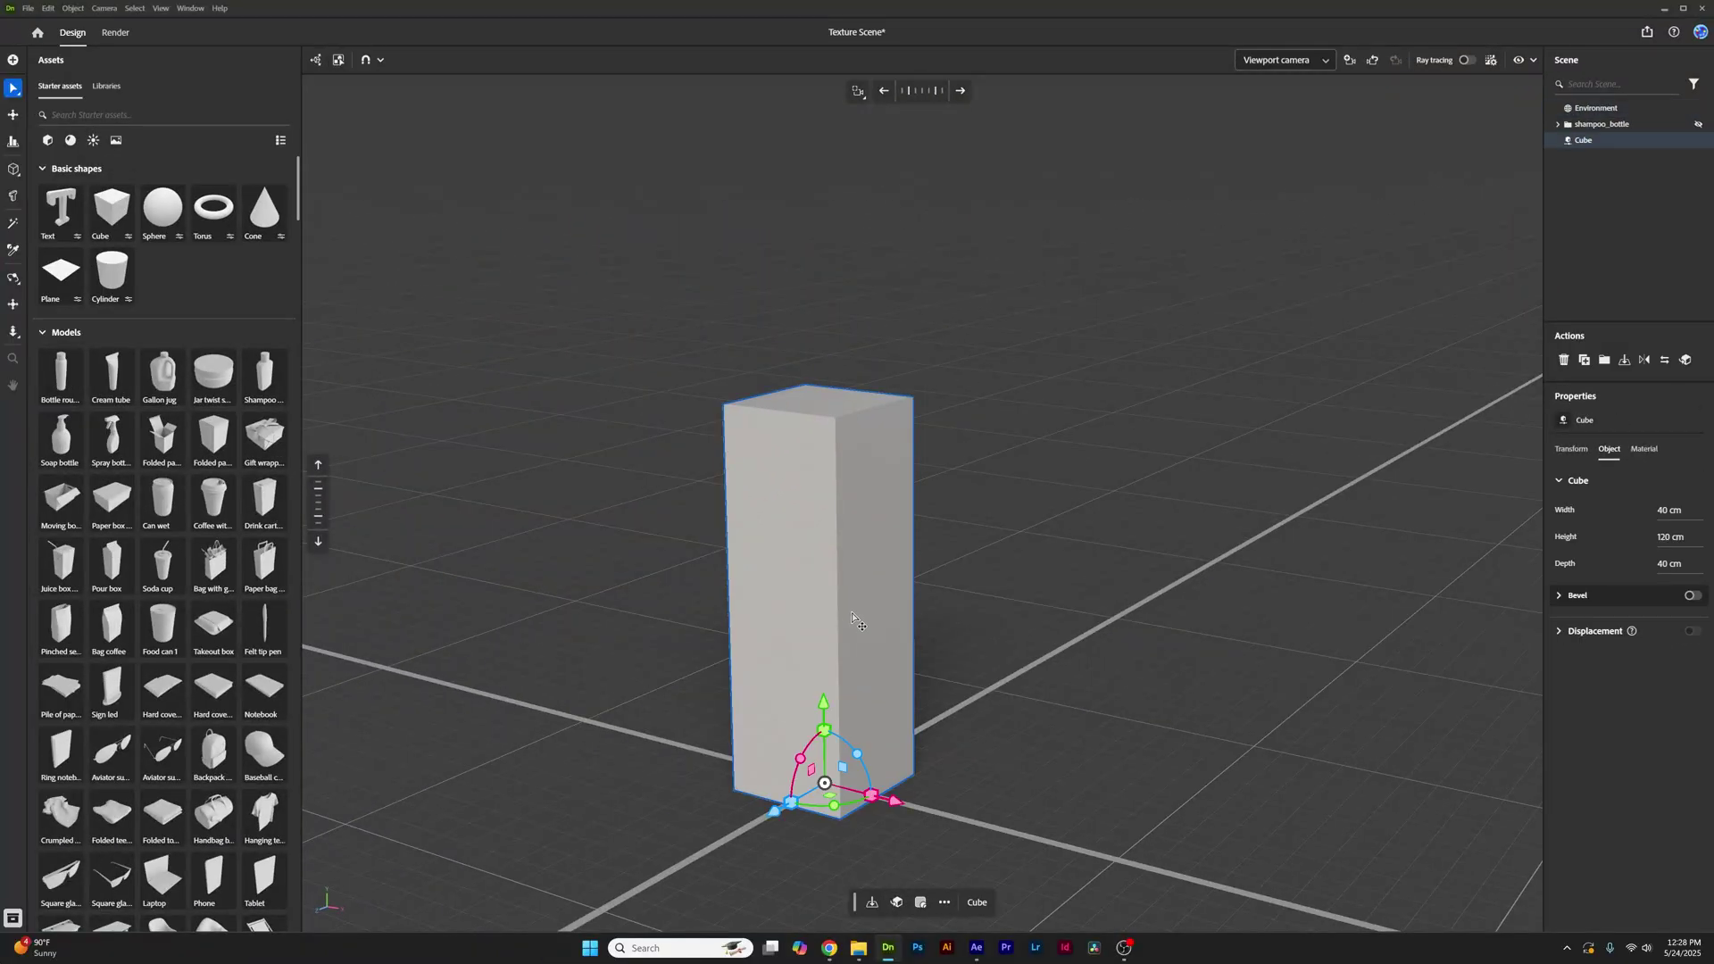
Step: Stack a duplicate of the cube on top with a height of 10 cm, raised slightly to leave a narrow gap
{"action": "key", "text": "shift+Tab"}
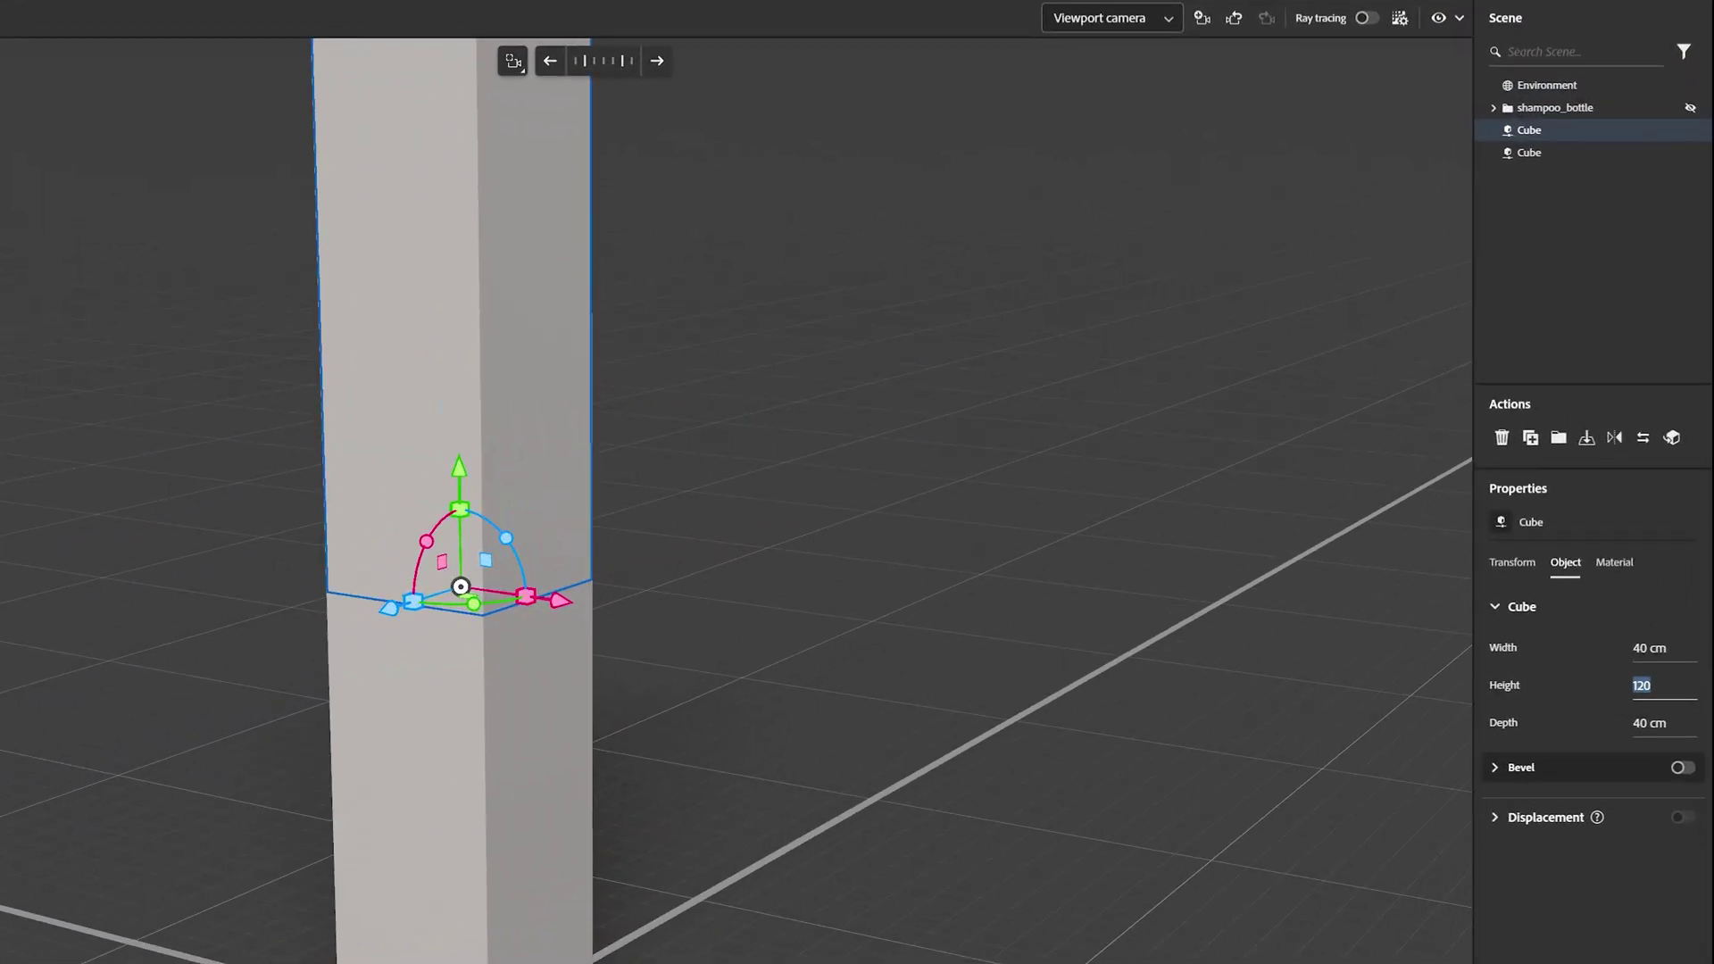
{"action": "type", "text": "10"}
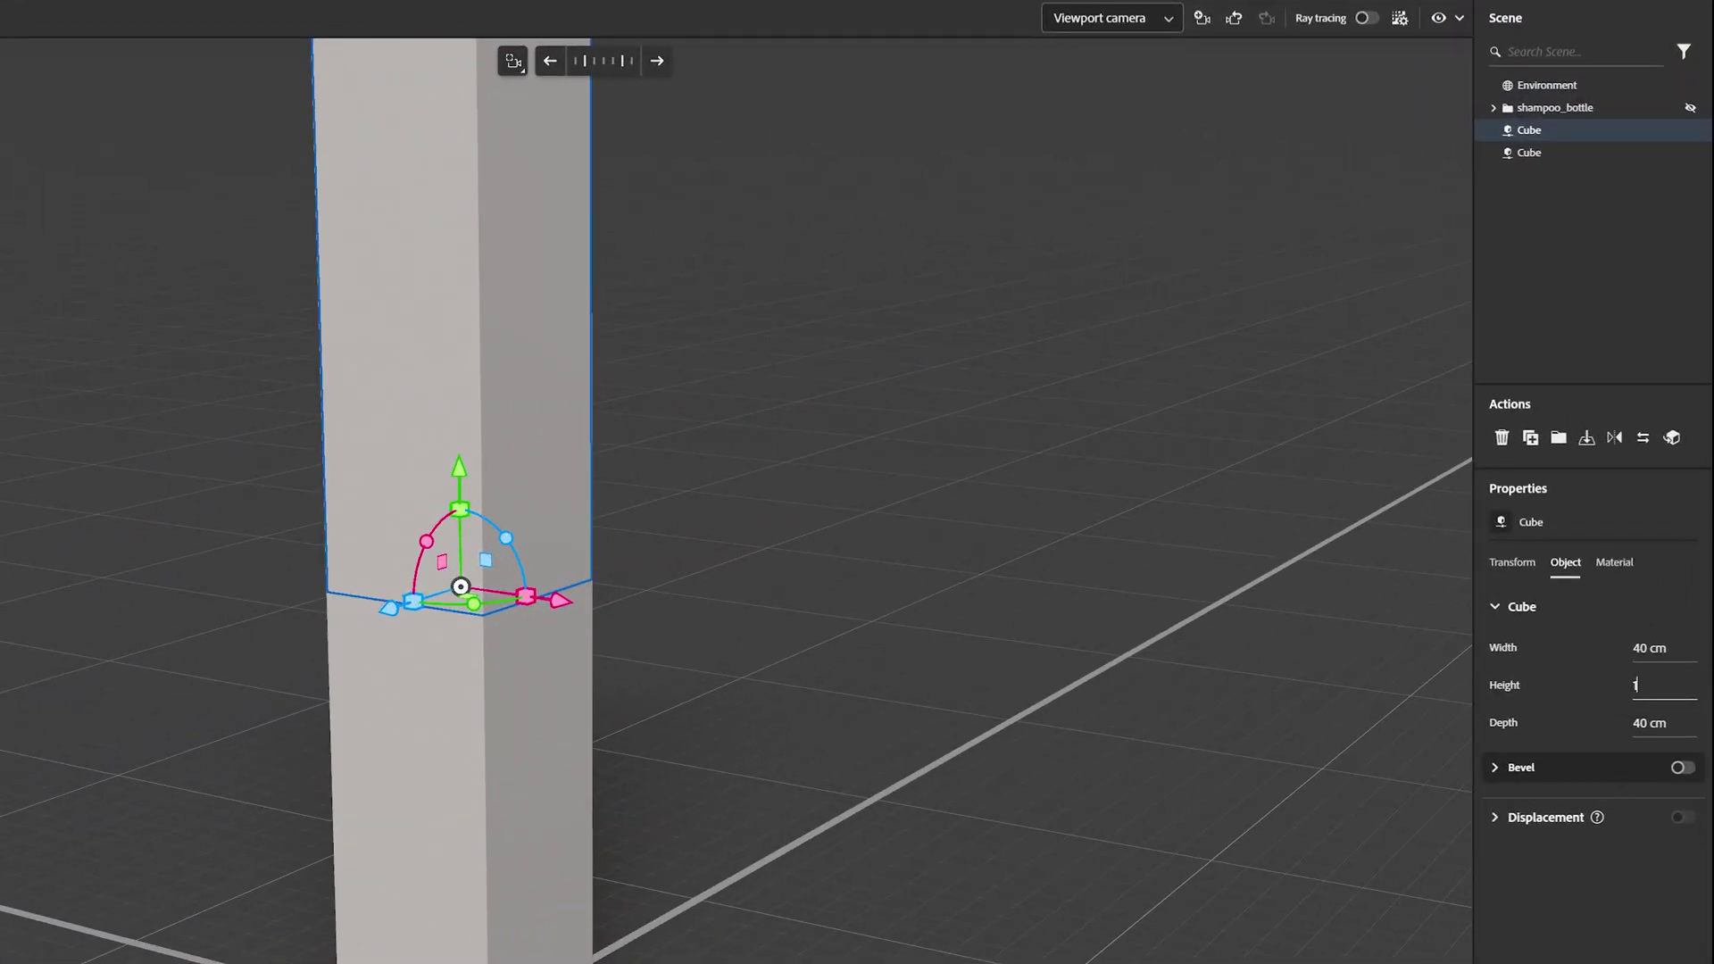
{"action": "key", "text": "Return"}
{"action": "left_click_drag", "start_coordinate": [457, 382], "coordinate": [451, 321]}
Step: Move the shampoo bottle up so that it stands on top of the pedestal
{"action": "key", "text": "f"}
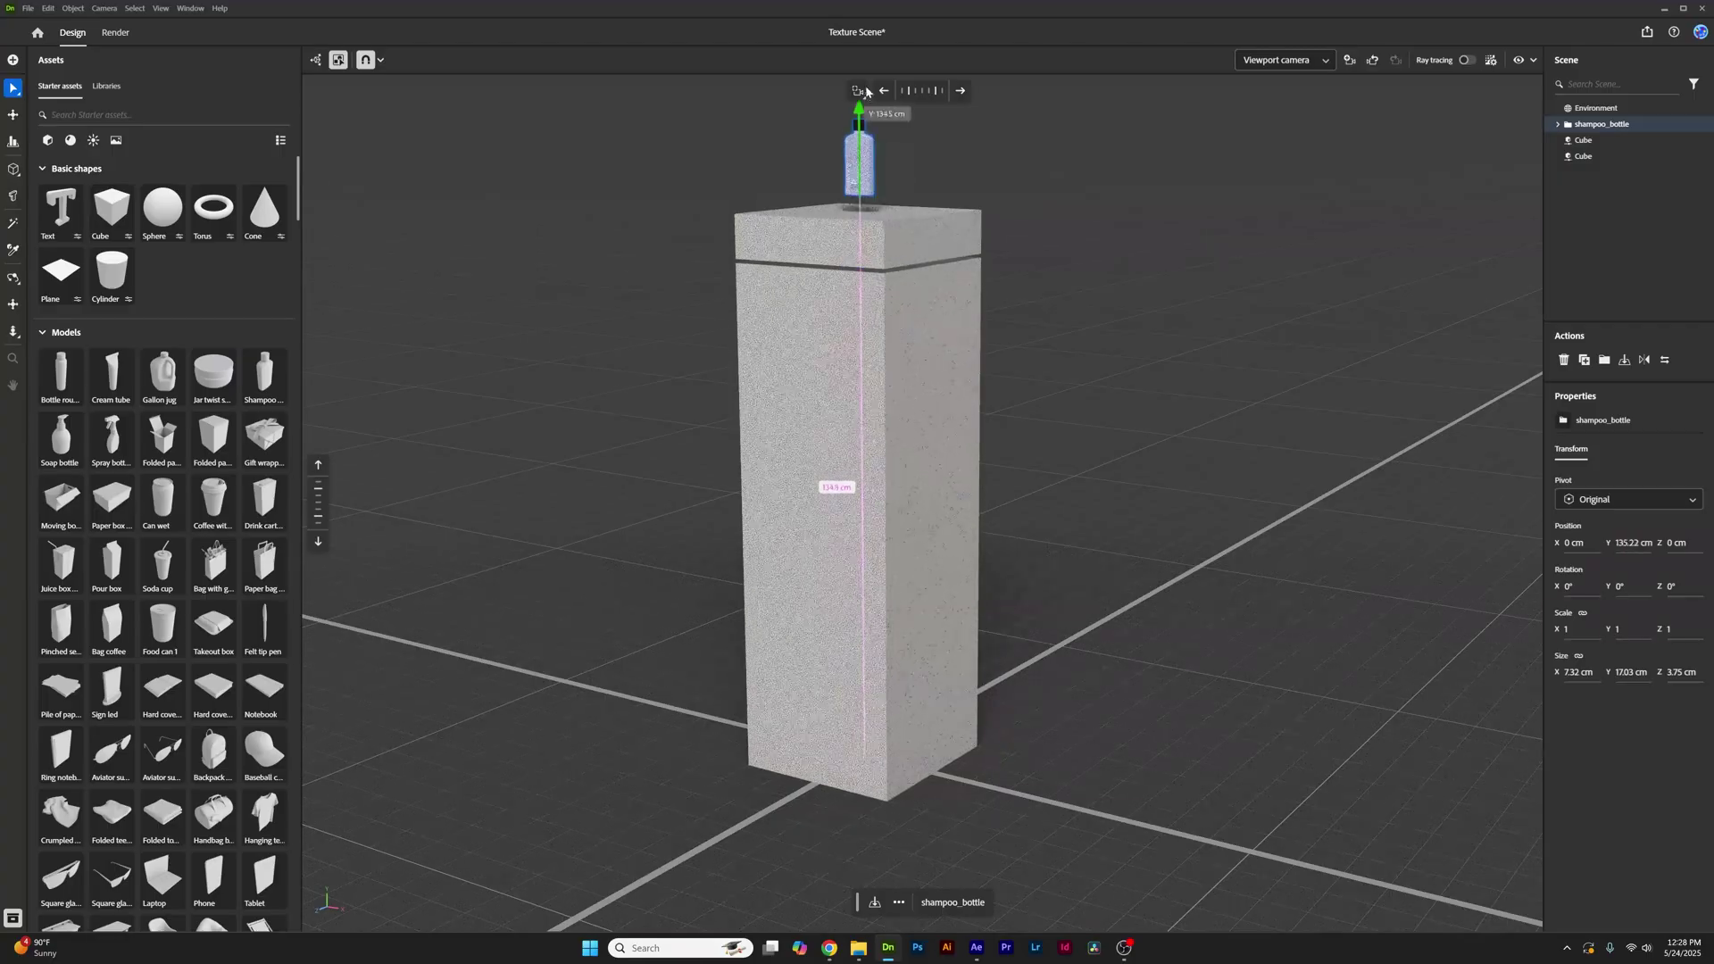
{"action": "key", "text": "f"}
{"action": "left_click_drag", "start_coordinate": [844, 427], "coordinate": [848, 436]}
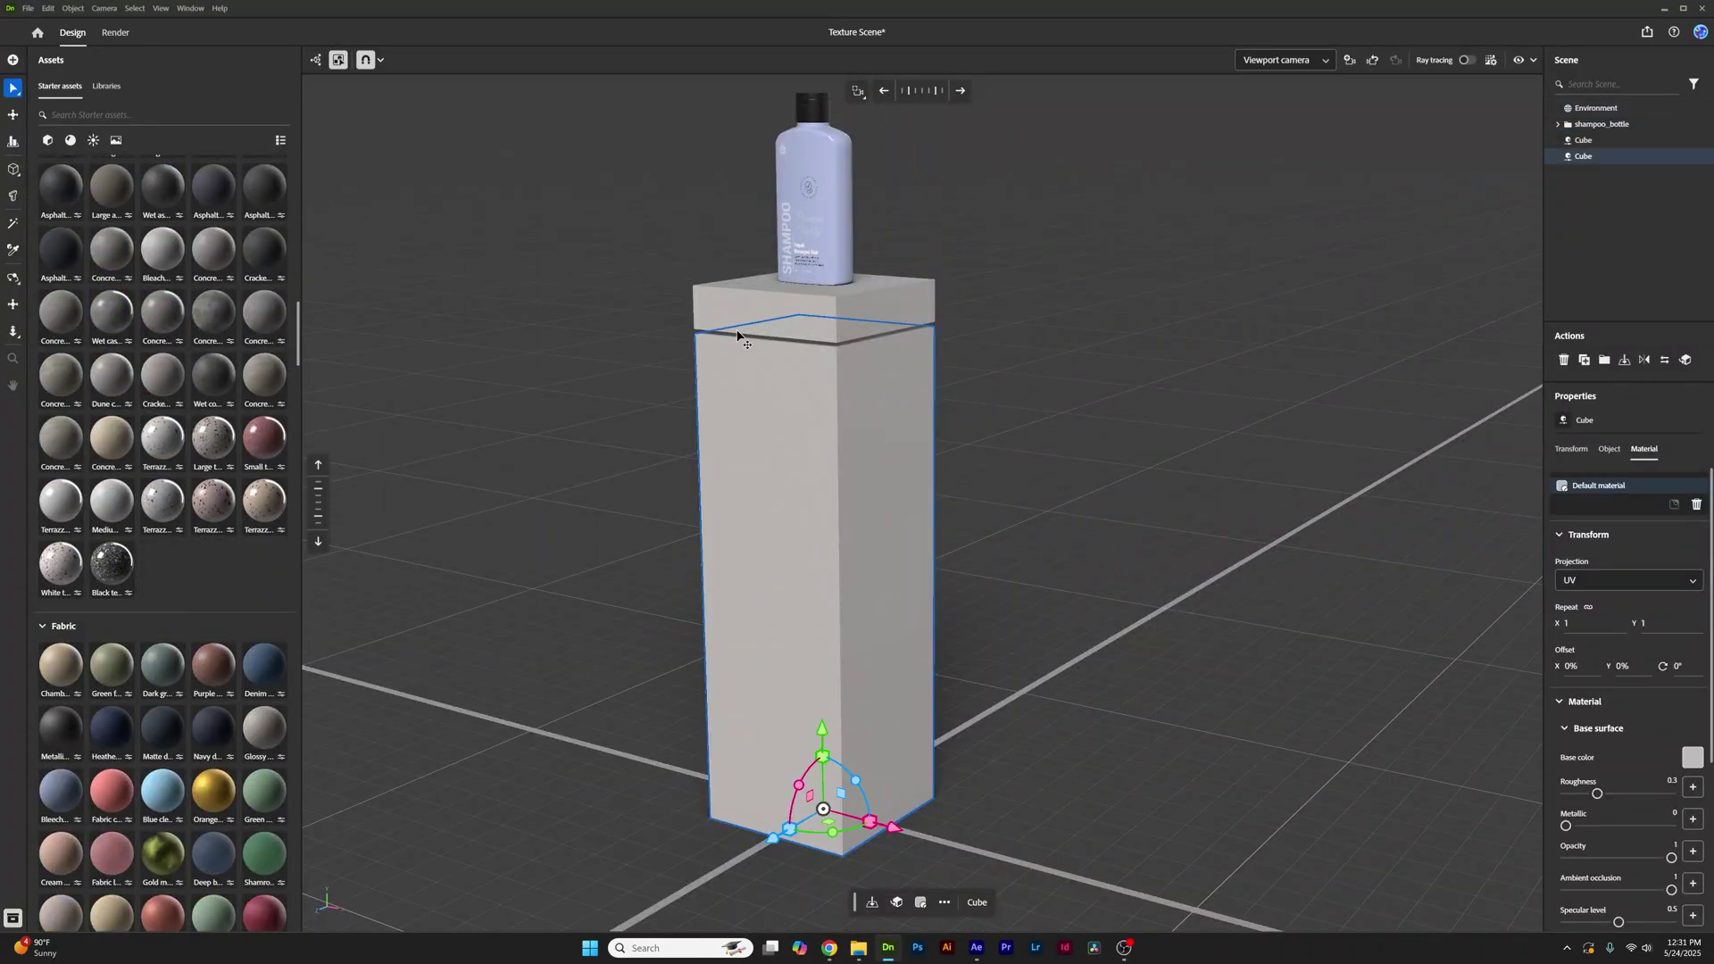
Step: Apply a terrazzo composite material to the tall cube and a concrete material to the upper slab
{"action": "left_click", "coordinate": [737, 335]}
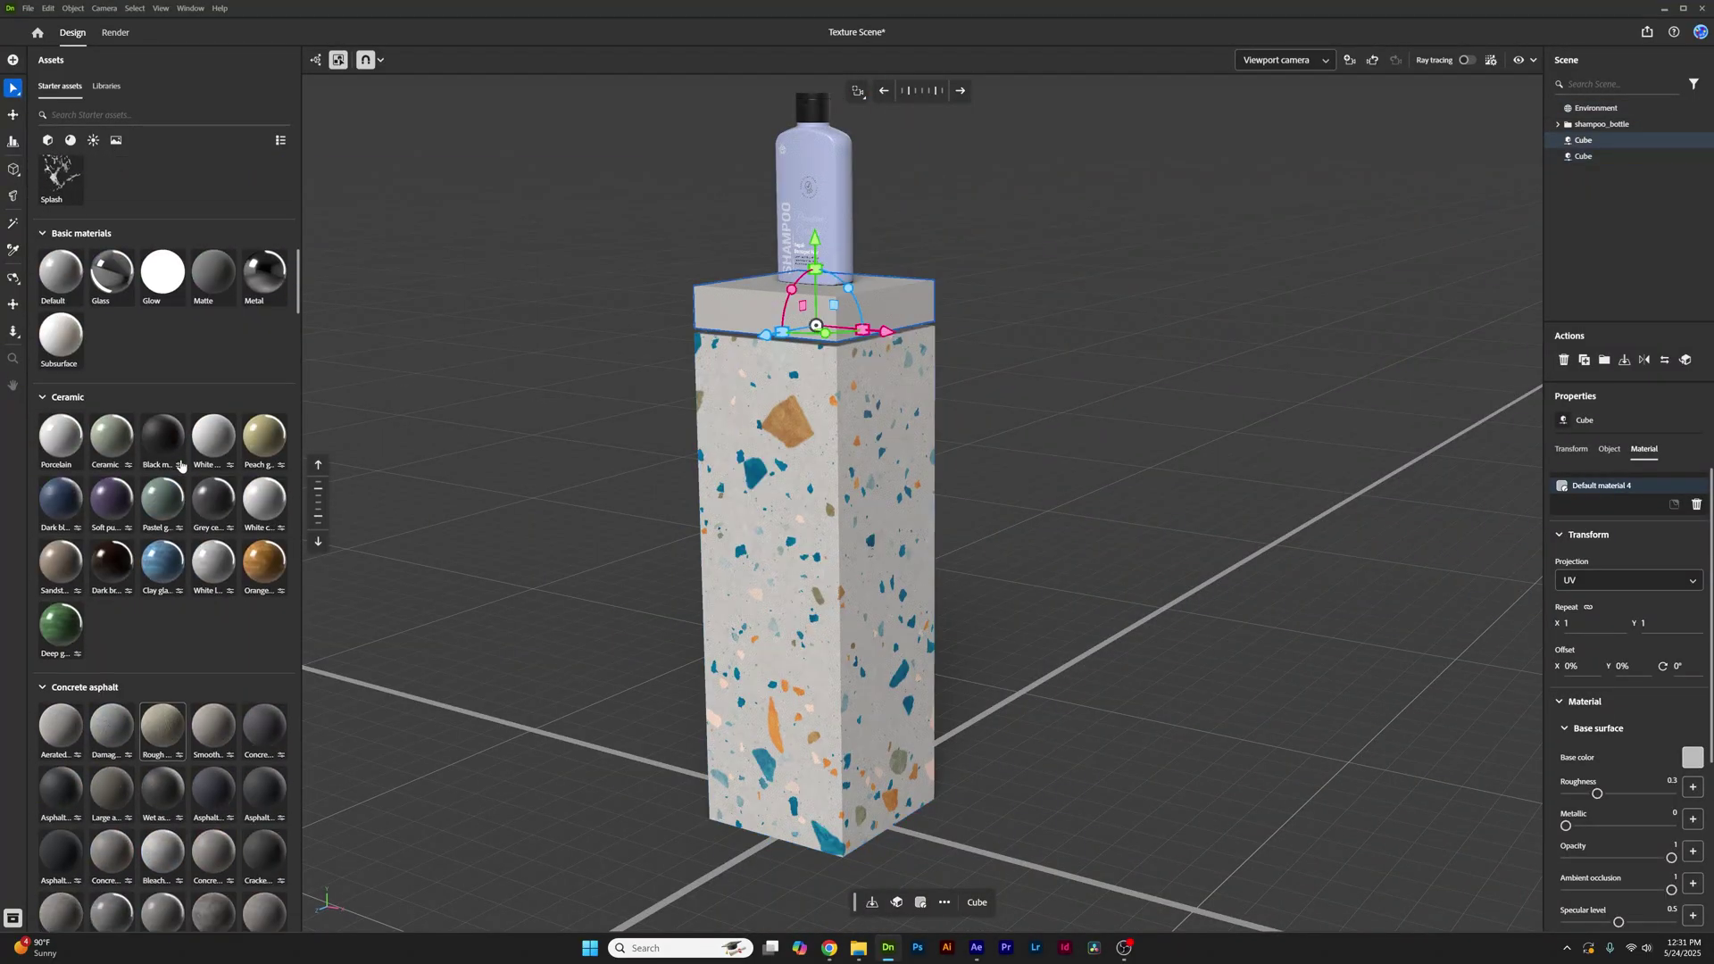
{"action": "scroll", "coordinate": [171, 568], "scroll_direction": "down", "scroll_amount": 1}
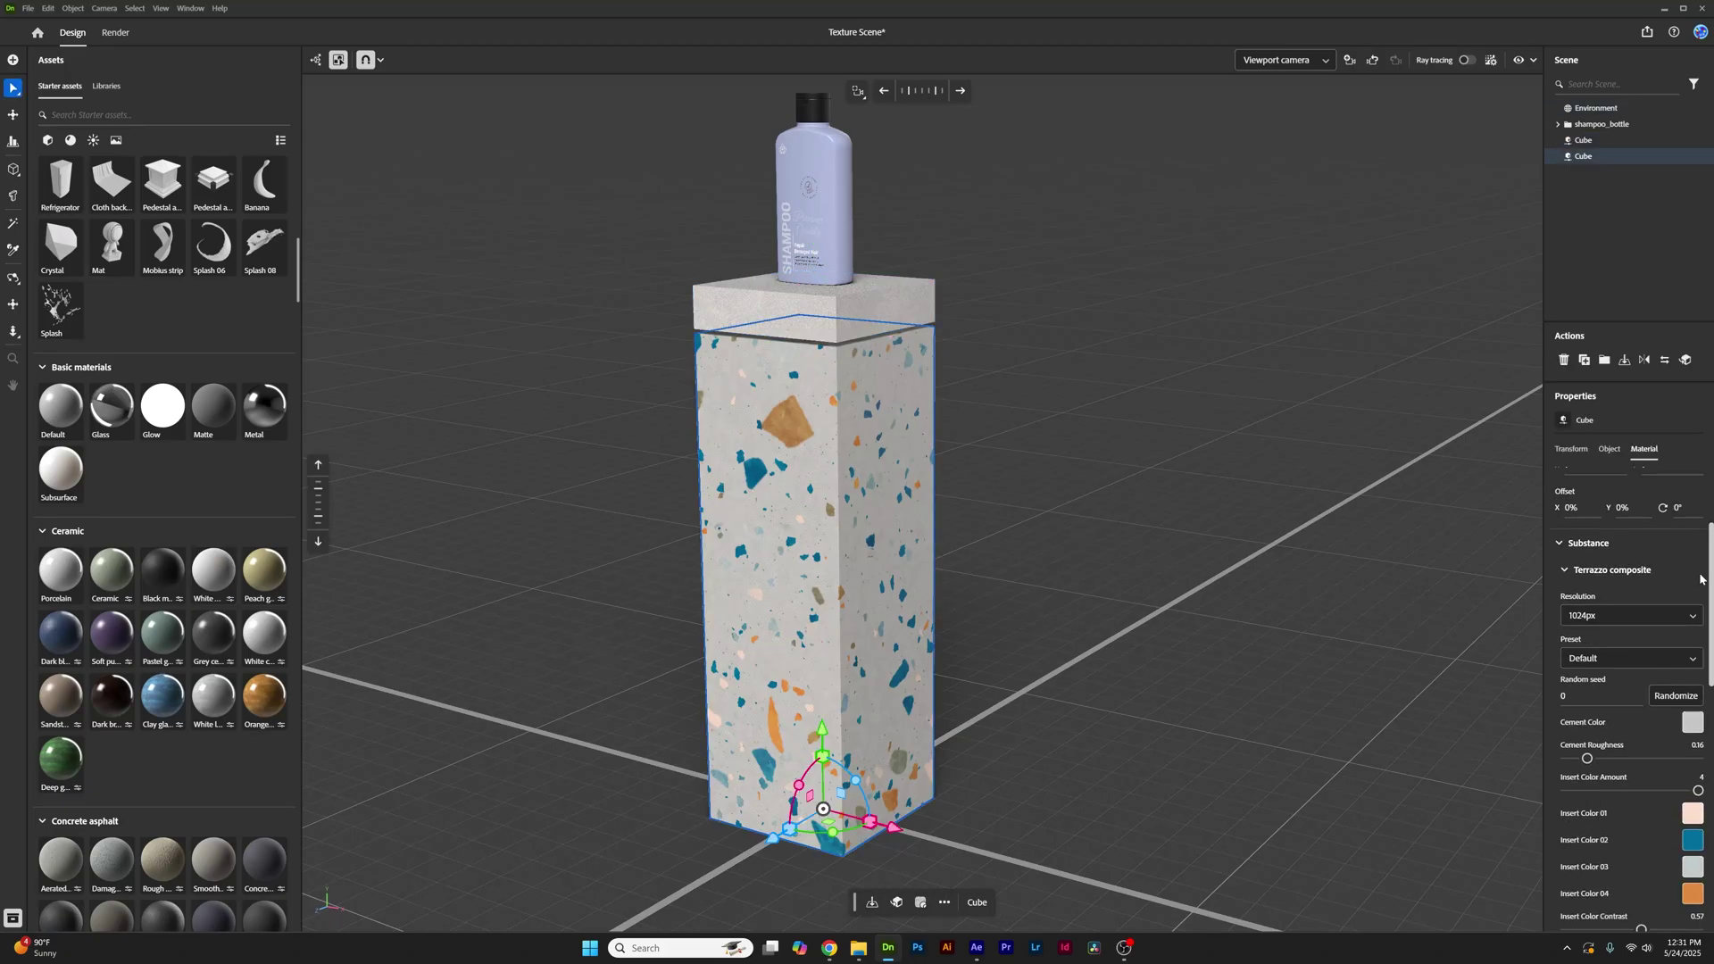
Step: Set the tall cube's terrazzo resolution to 4096px and increase the material's repeat for a finer pattern
{"action": "left_click", "coordinate": [1633, 615]}
{"action": "left_click", "coordinate": [1607, 724]}
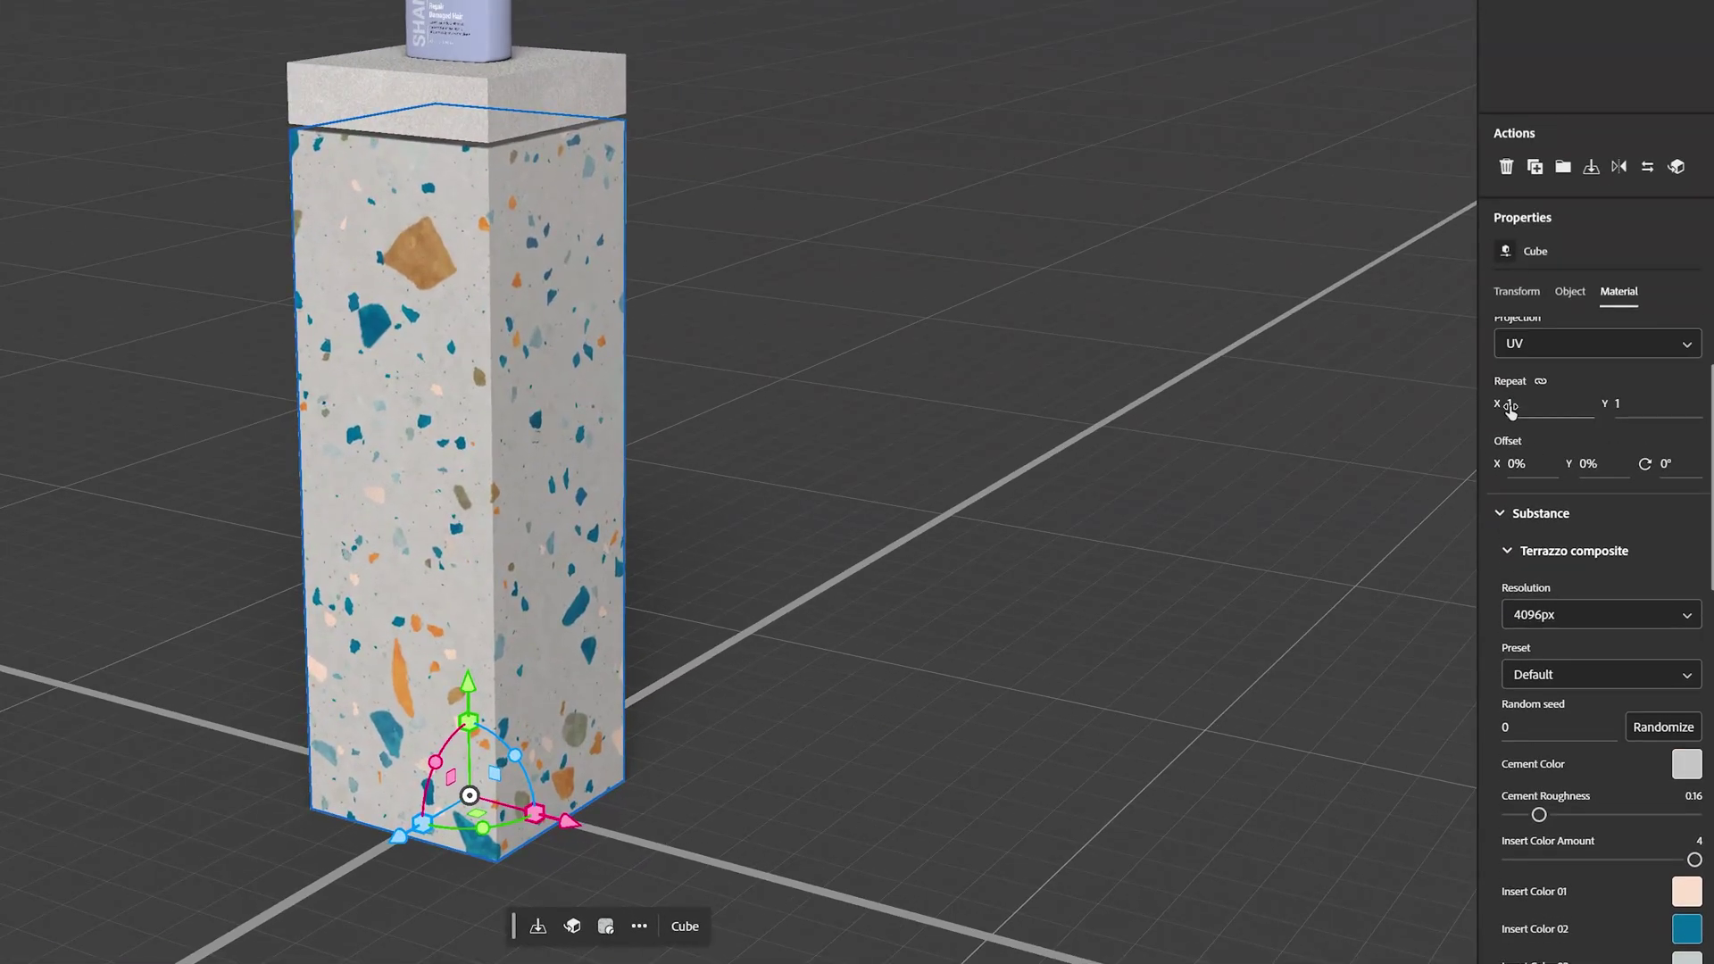
{"action": "left_click_drag", "start_coordinate": [1510, 407], "coordinate": [1540, 407]}
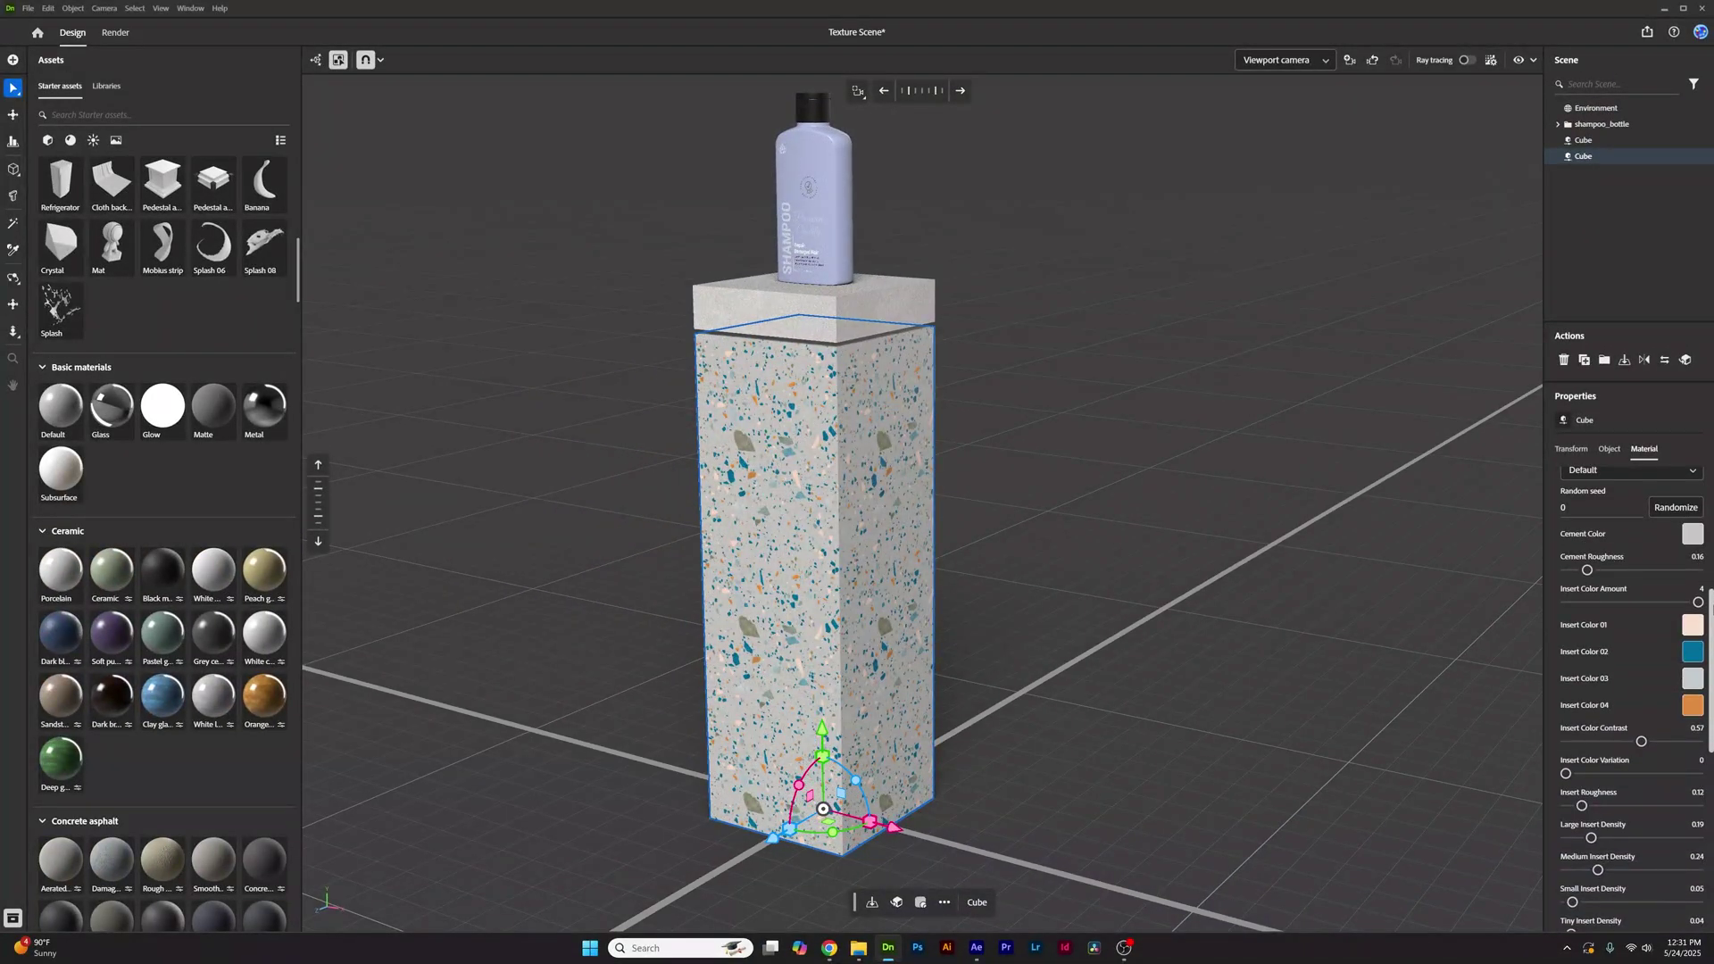
{"action": "scroll", "coordinate": [1684, 702], "scroll_direction": "down", "scroll_amount": 5}
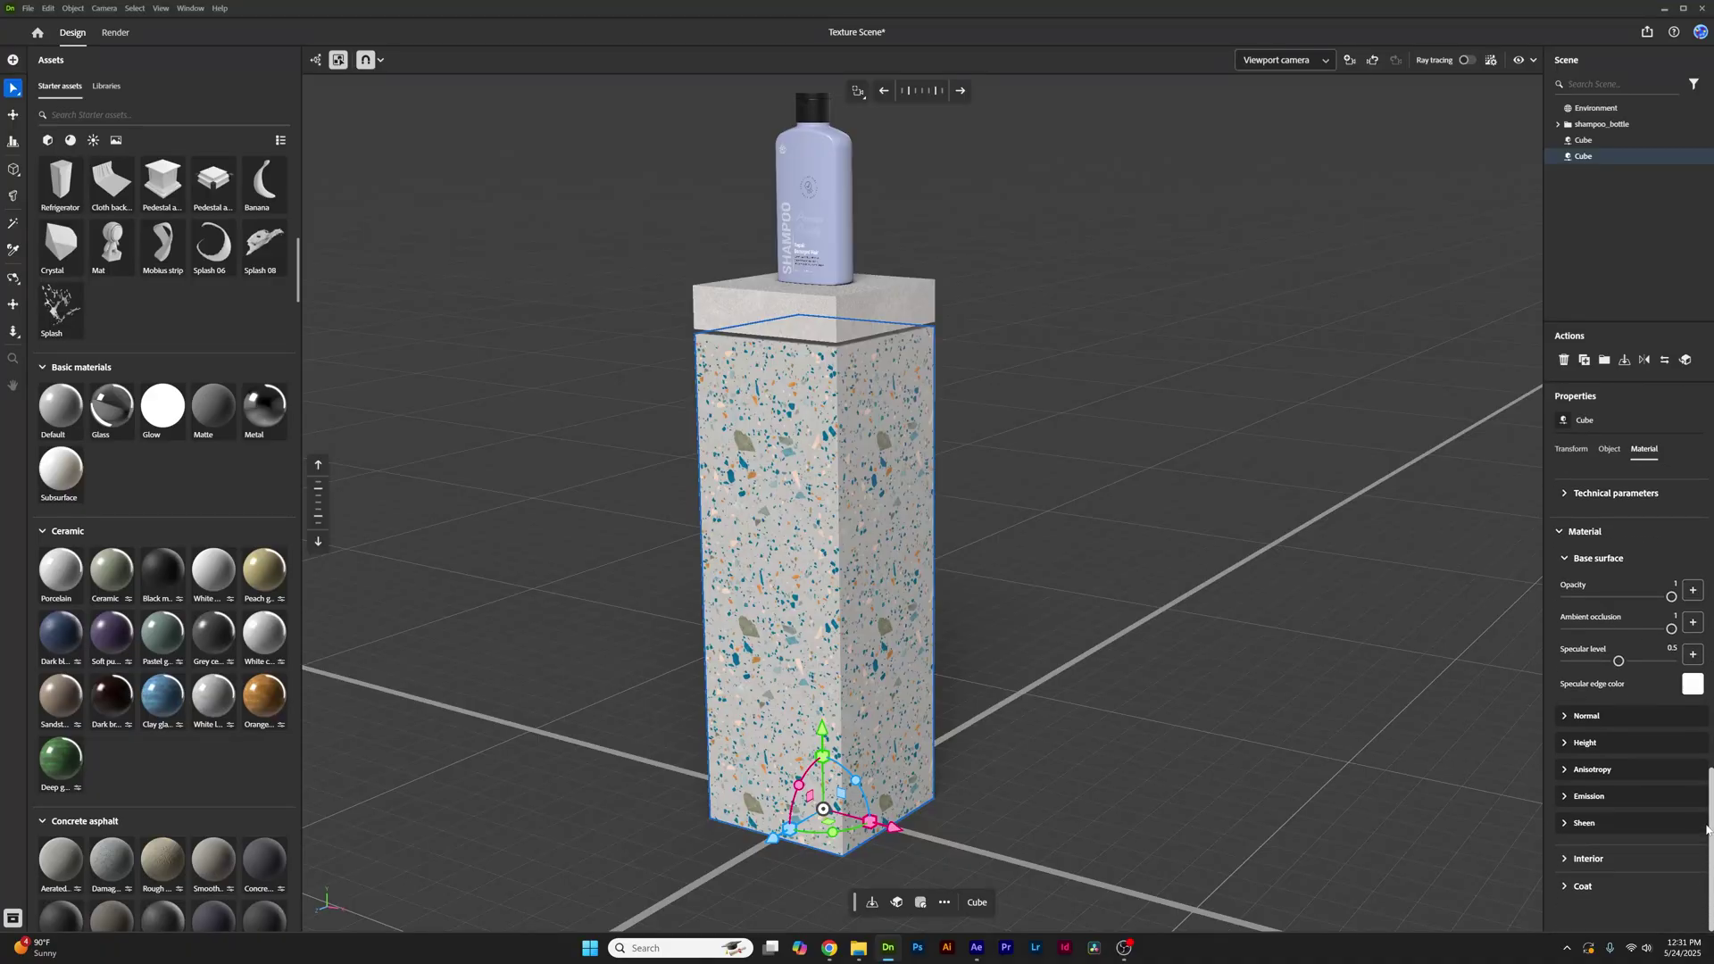
{"action": "scroll", "coordinate": [1678, 803], "scroll_direction": "up", "scroll_amount": 2}
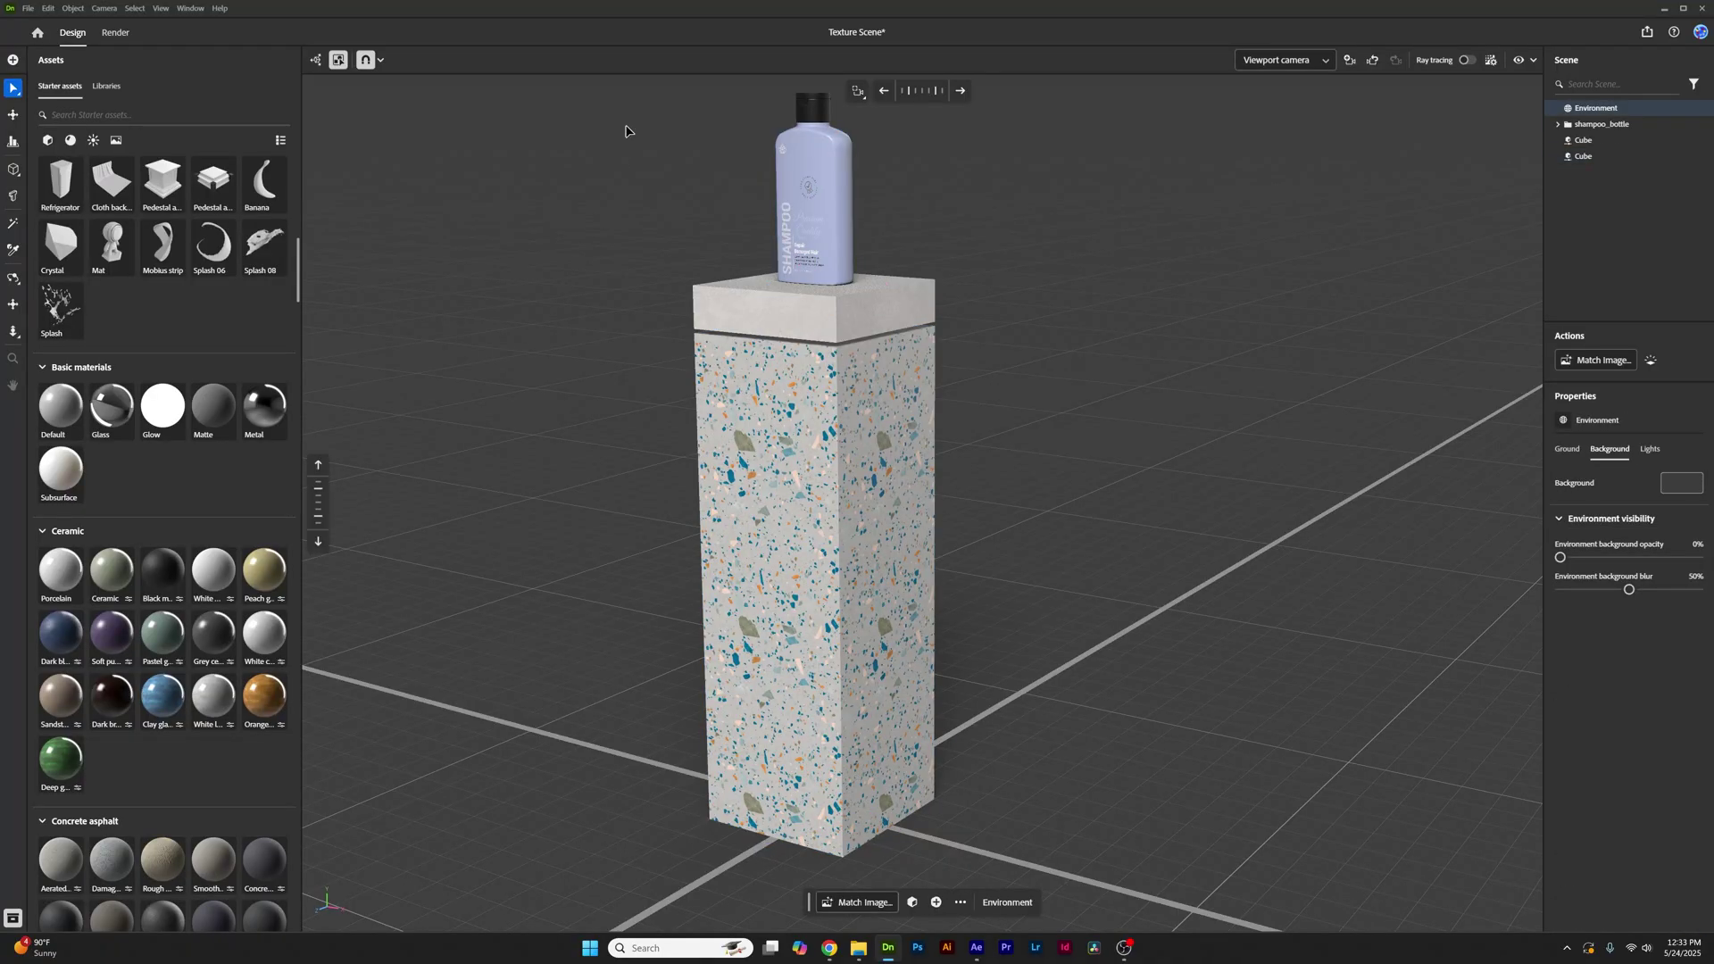
Step: Export only the selected shampoo bottle in GLTF format as Shampoo.gltf
{"action": "left_click_drag", "start_coordinate": [962, 204], "coordinate": [962, 205]}
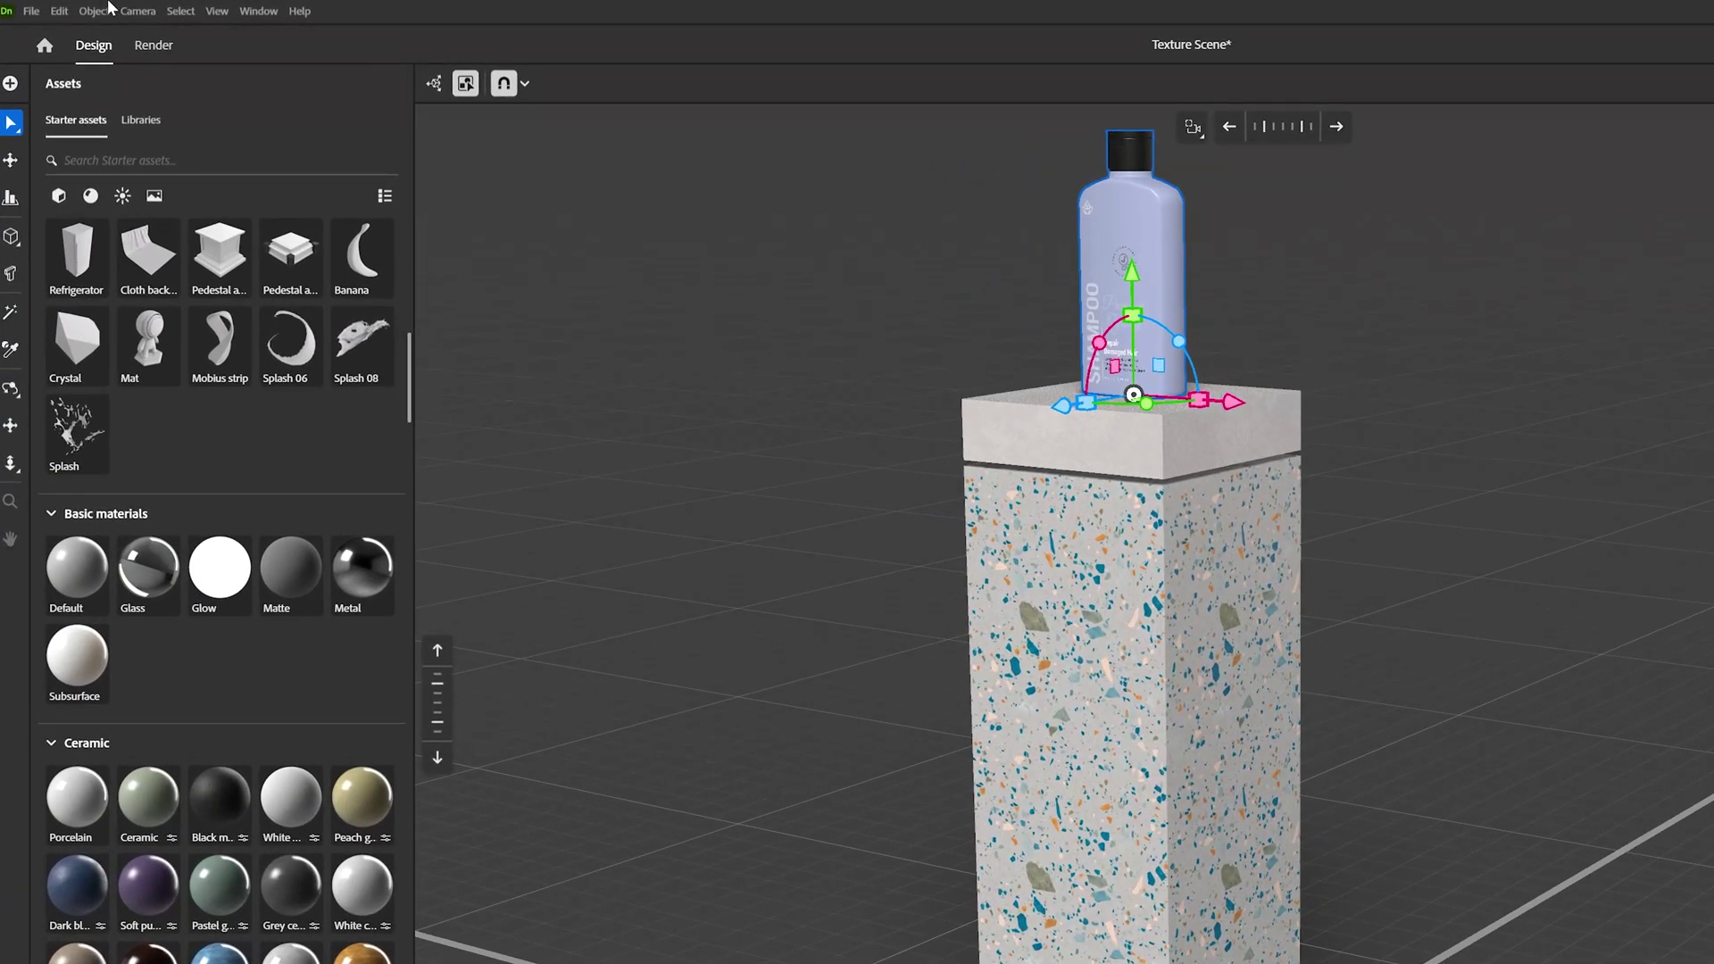
{"action": "left_click", "coordinate": [32, 11]}
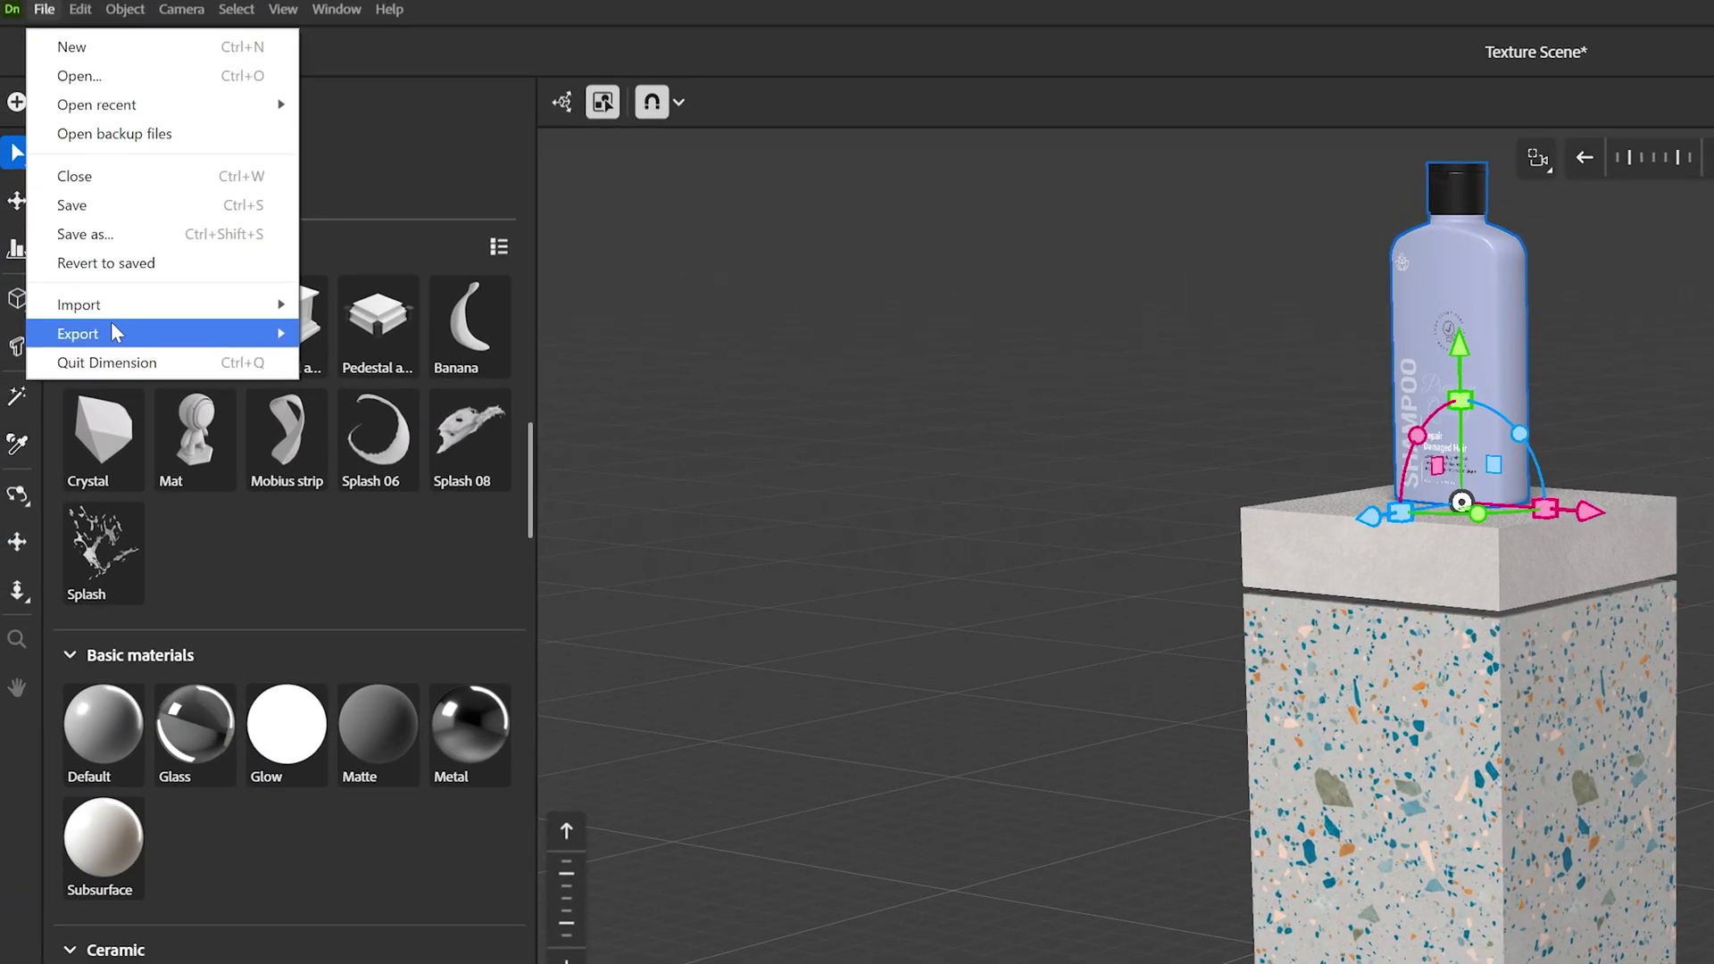
{"action": "mouse_move", "coordinate": [98, 241]}
{"action": "left_click", "coordinate": [286, 266]}
{"action": "left_click", "coordinate": [1304, 650]}
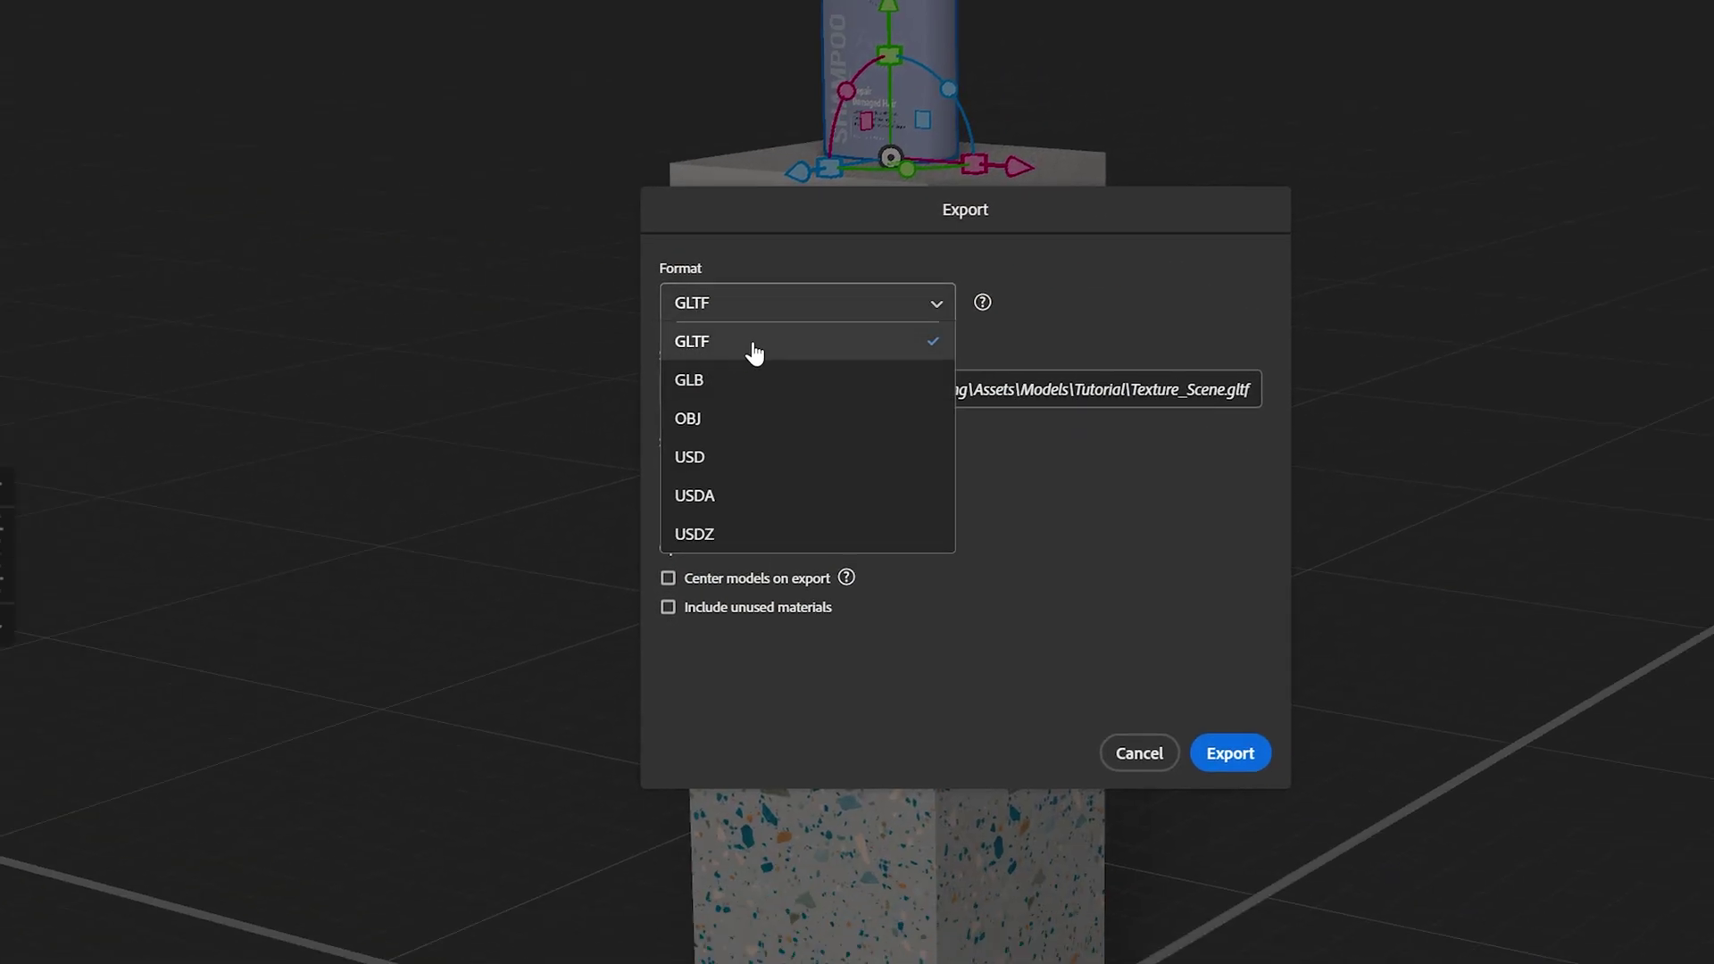
{"action": "left_click", "coordinate": [754, 353]}
{"action": "left_click", "coordinate": [703, 498]}
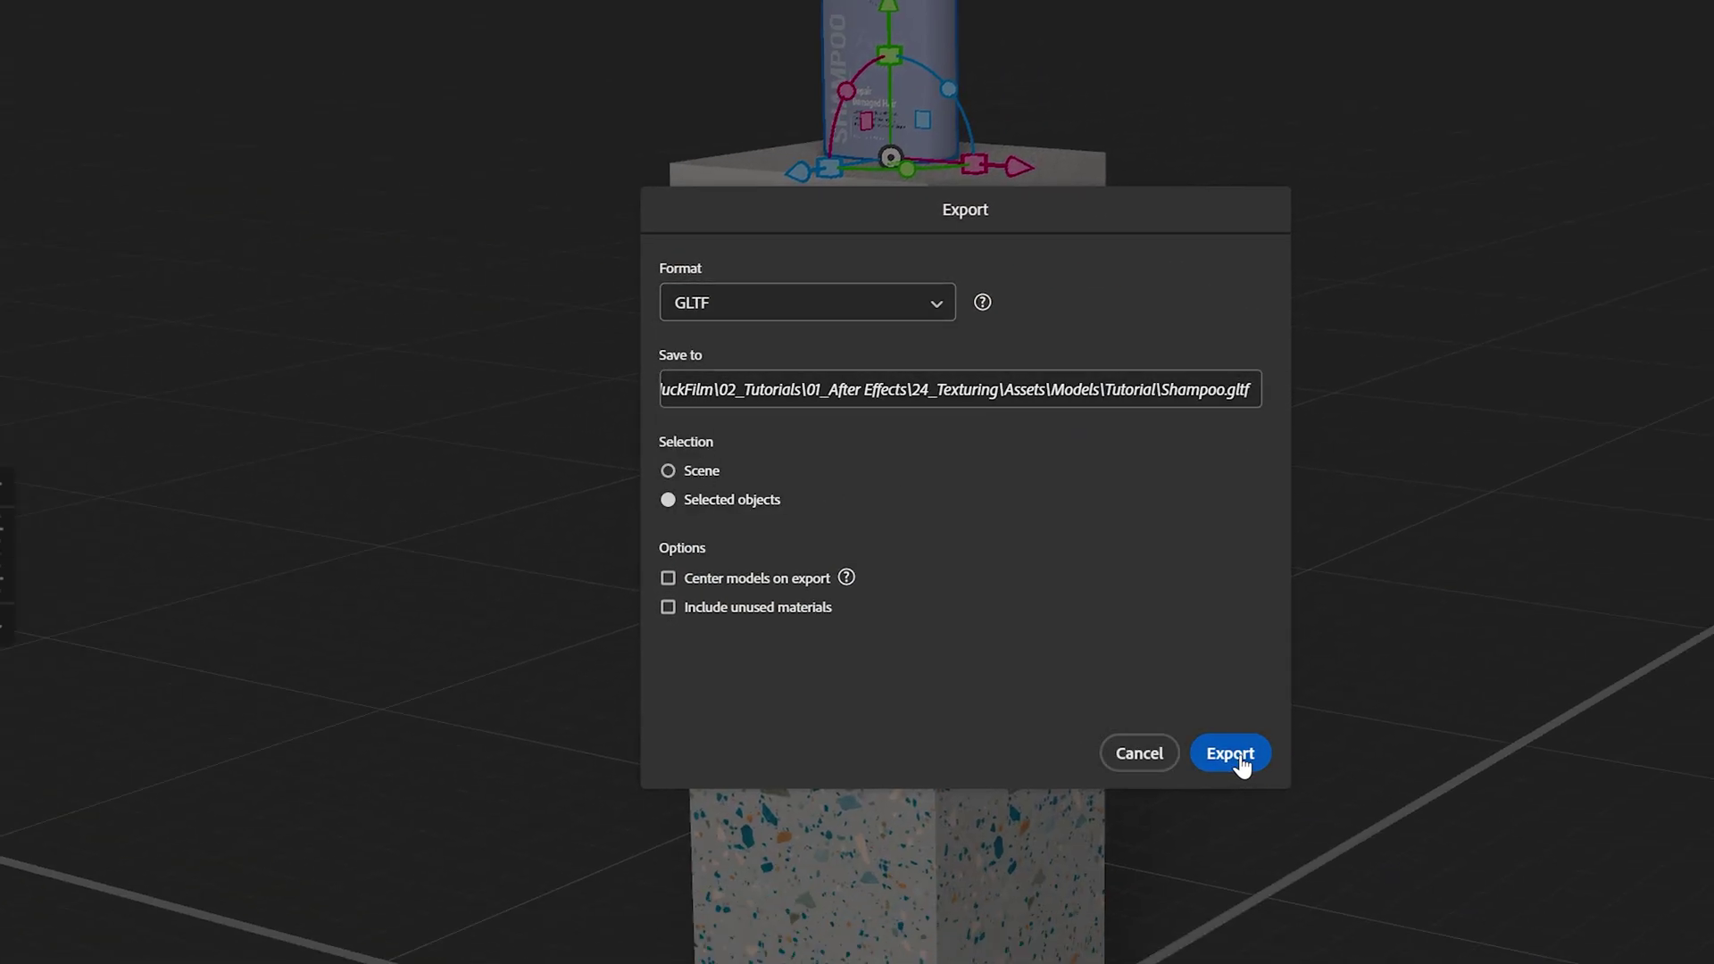
{"action": "key", "text": "Return"}
Step: Export the two selected pedestal cubes as Base.gltf
{"action": "left_click_drag", "start_coordinate": [432, 658], "coordinate": [1135, 277]}
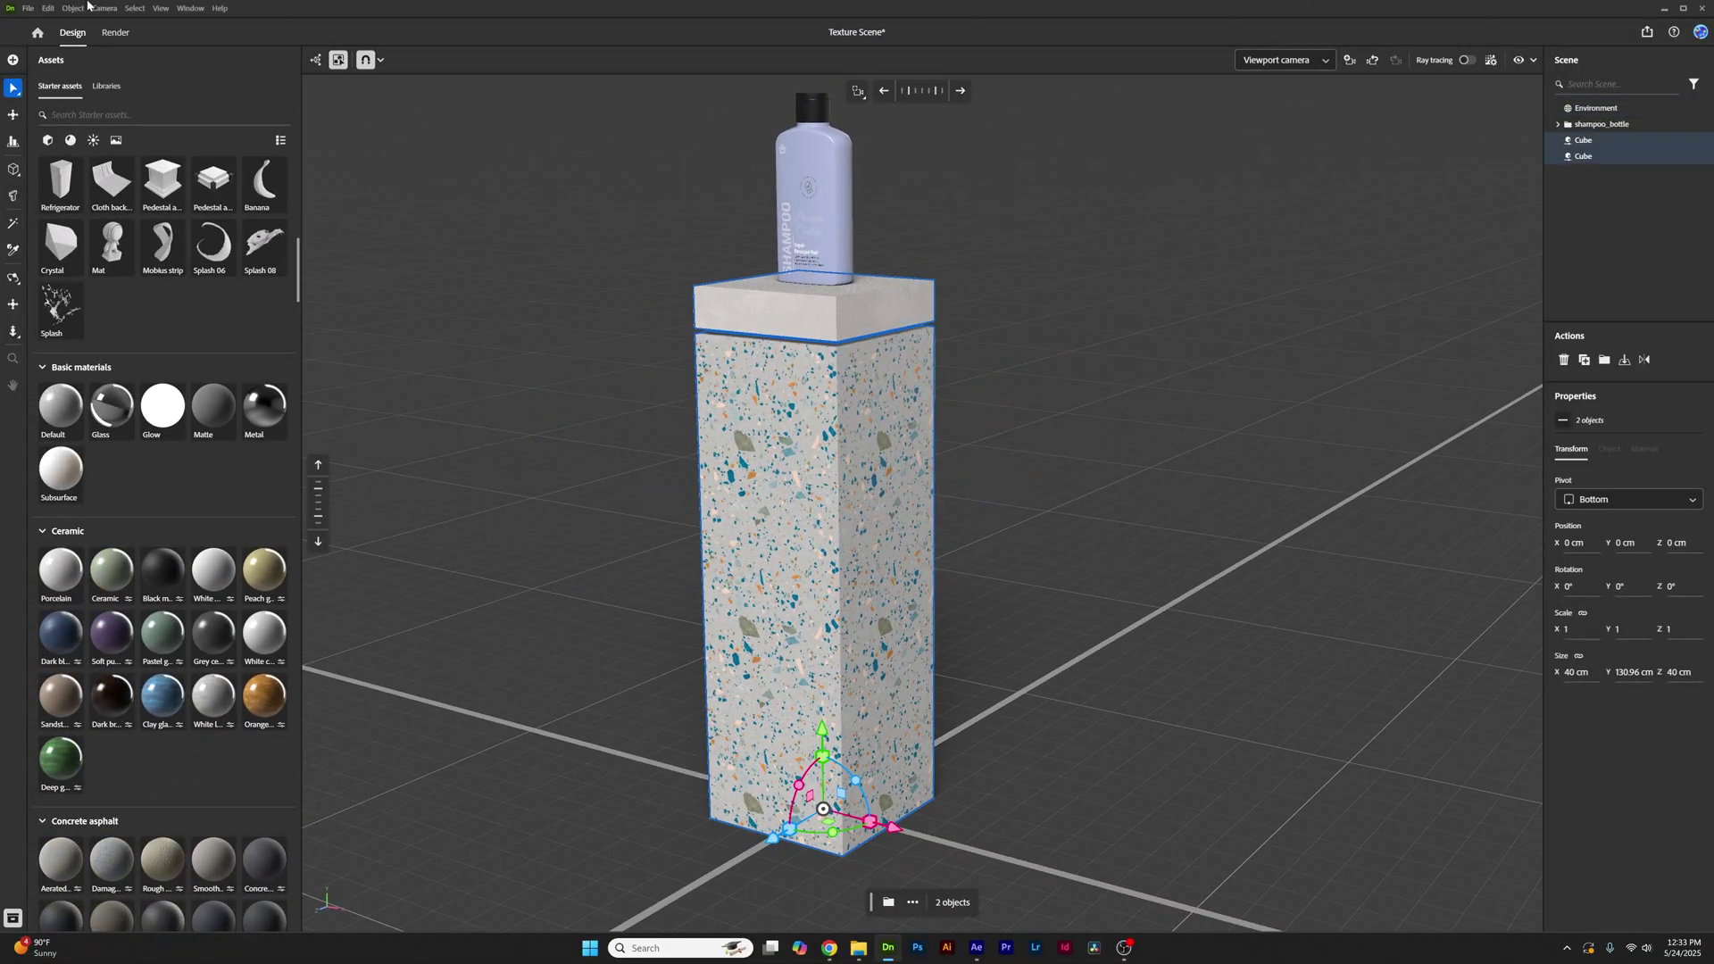
{"action": "left_click", "coordinate": [211, 188]}
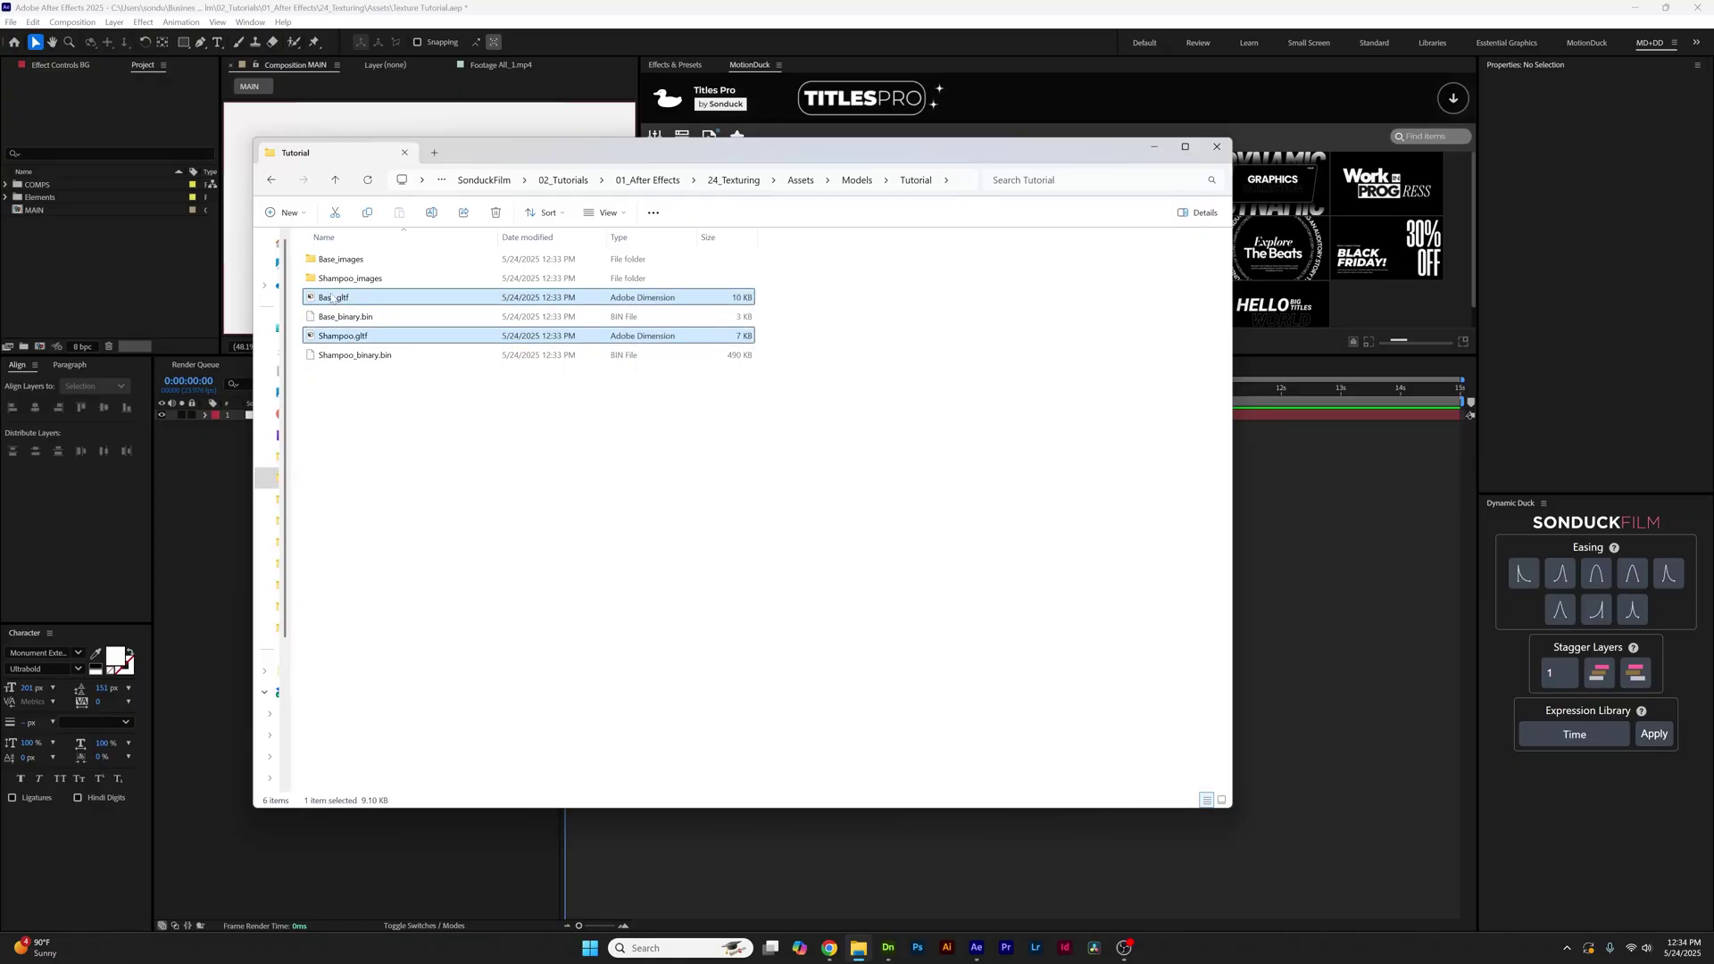
Step: Import Base.gltf and Shampoo.gltf from the Tutorial folder into the After Effects project
{"action": "left_click_drag", "start_coordinate": [332, 297], "coordinate": [79, 307]}
{"action": "left_click_drag", "start_coordinate": [79, 306], "coordinate": [89, 268]}
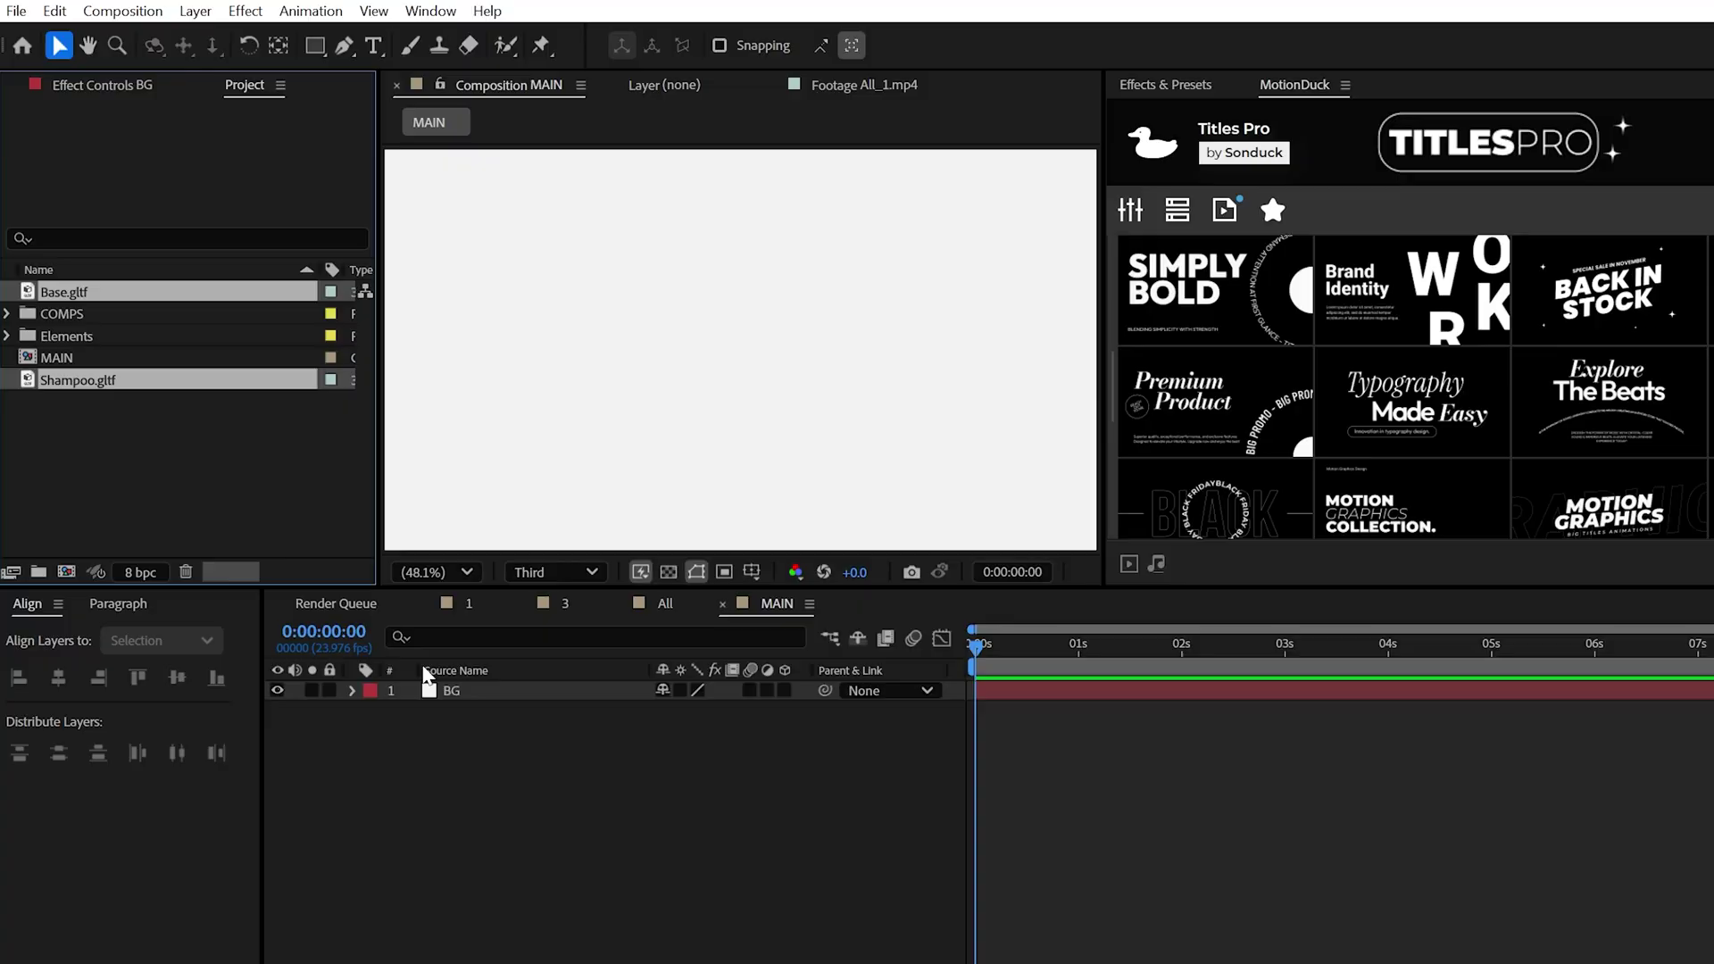
Step: Add both GLTF models as layers to the MAIN composition and adjust their position
{"action": "left_click_drag", "start_coordinate": [427, 678], "coordinate": [429, 692]}
{"action": "key", "text": "p"}
{"action": "left_click_drag", "start_coordinate": [724, 733], "coordinate": [758, 733]}
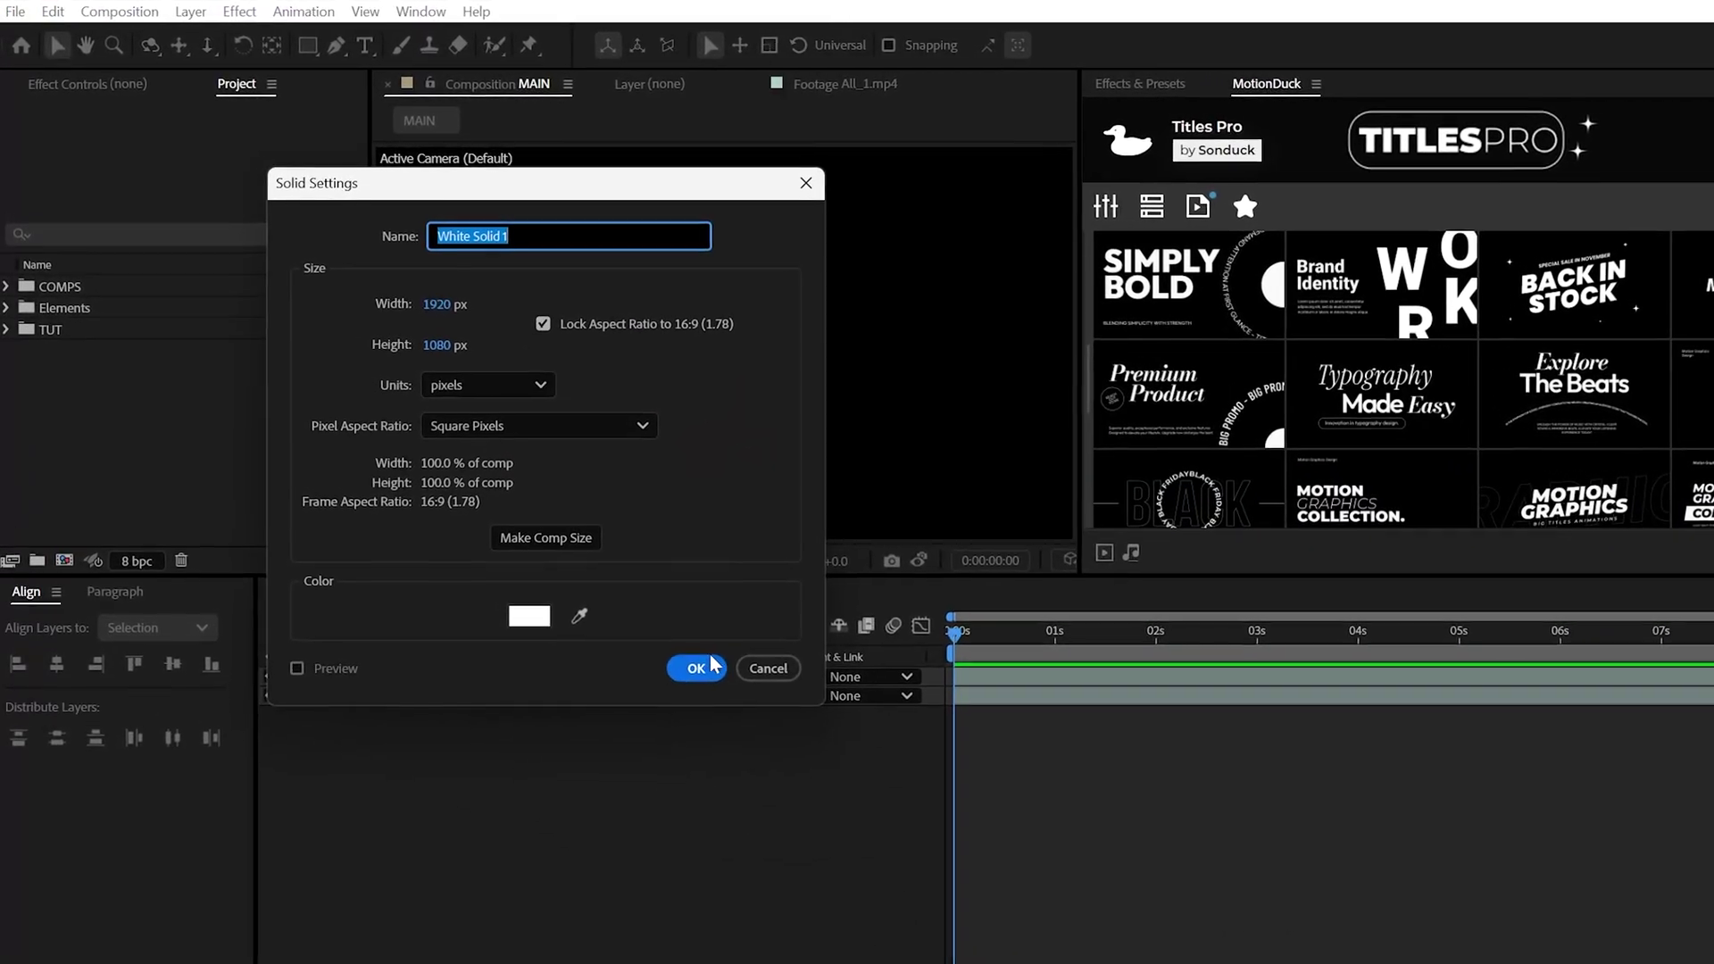
Step: Create a white 1920 x 1080 px solid, move it below the model layers and rename it BG
{"action": "left_click", "coordinate": [696, 668]}
{"action": "left_click_drag", "start_coordinate": [469, 677], "coordinate": [460, 762]}
{"action": "key", "text": "Return"}
{"action": "type", "text": "BG"}
{"action": "key", "text": "Return"}
Step: Add a two-node camera with the 50mm preset to the MAIN composition
{"action": "left_click", "coordinate": [202, 11]}
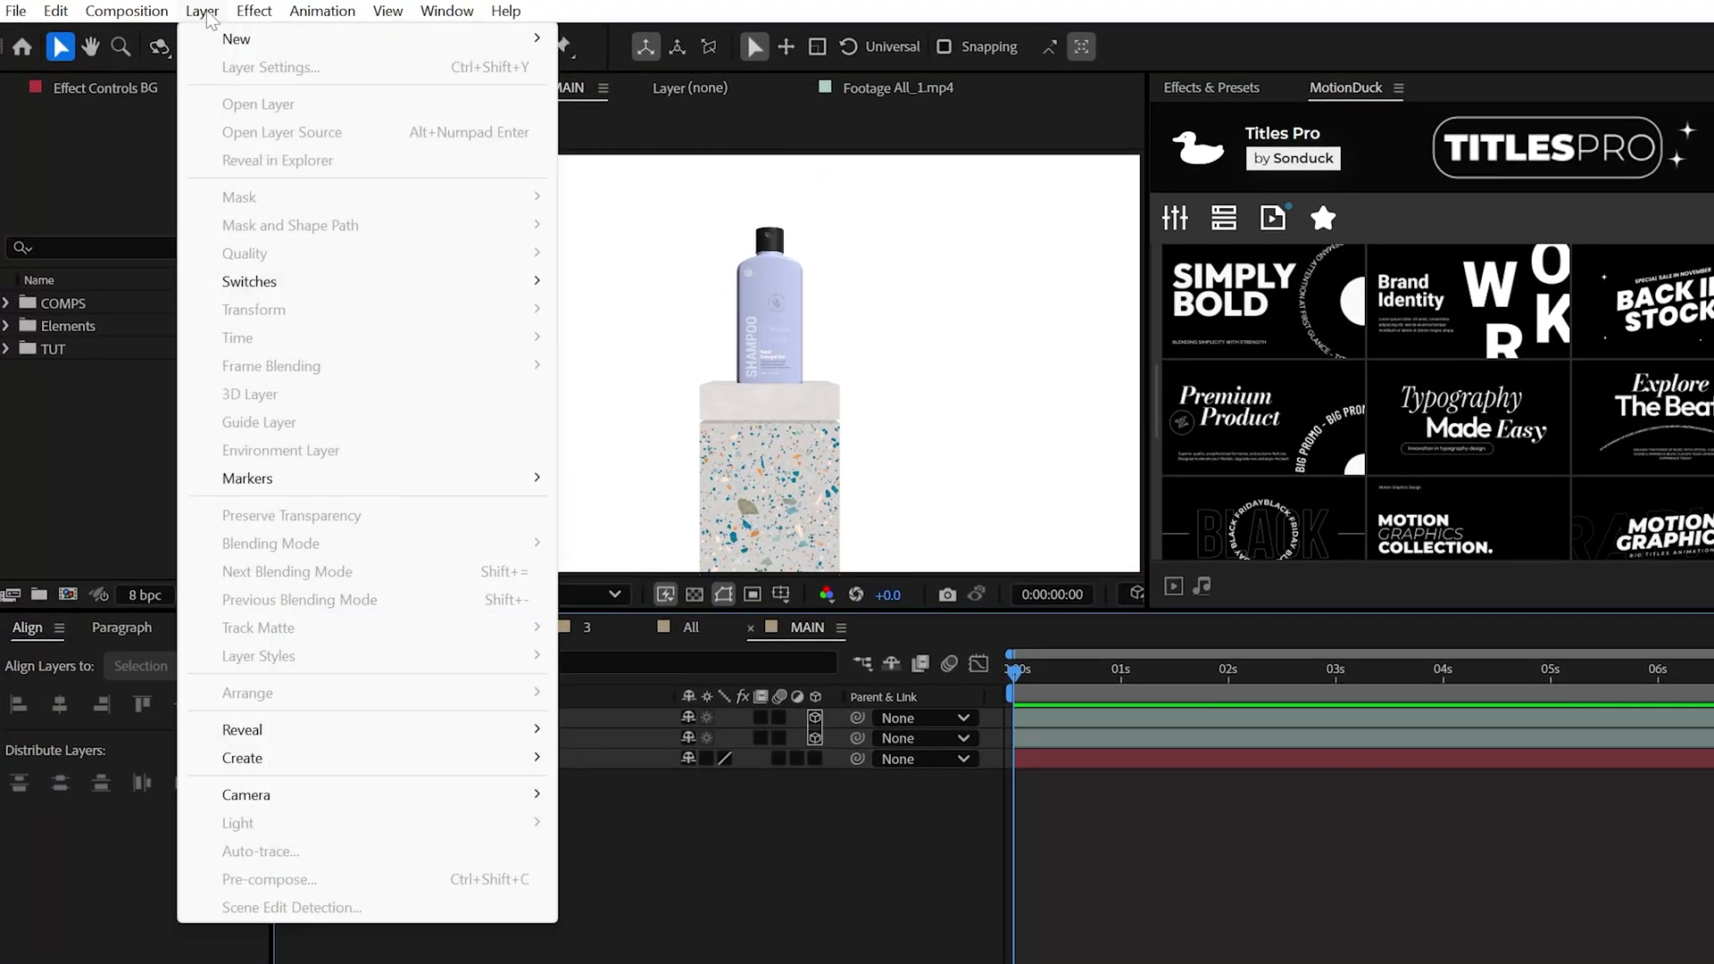
{"action": "mouse_move", "coordinate": [250, 38]}
{"action": "left_click", "coordinate": [620, 123]}
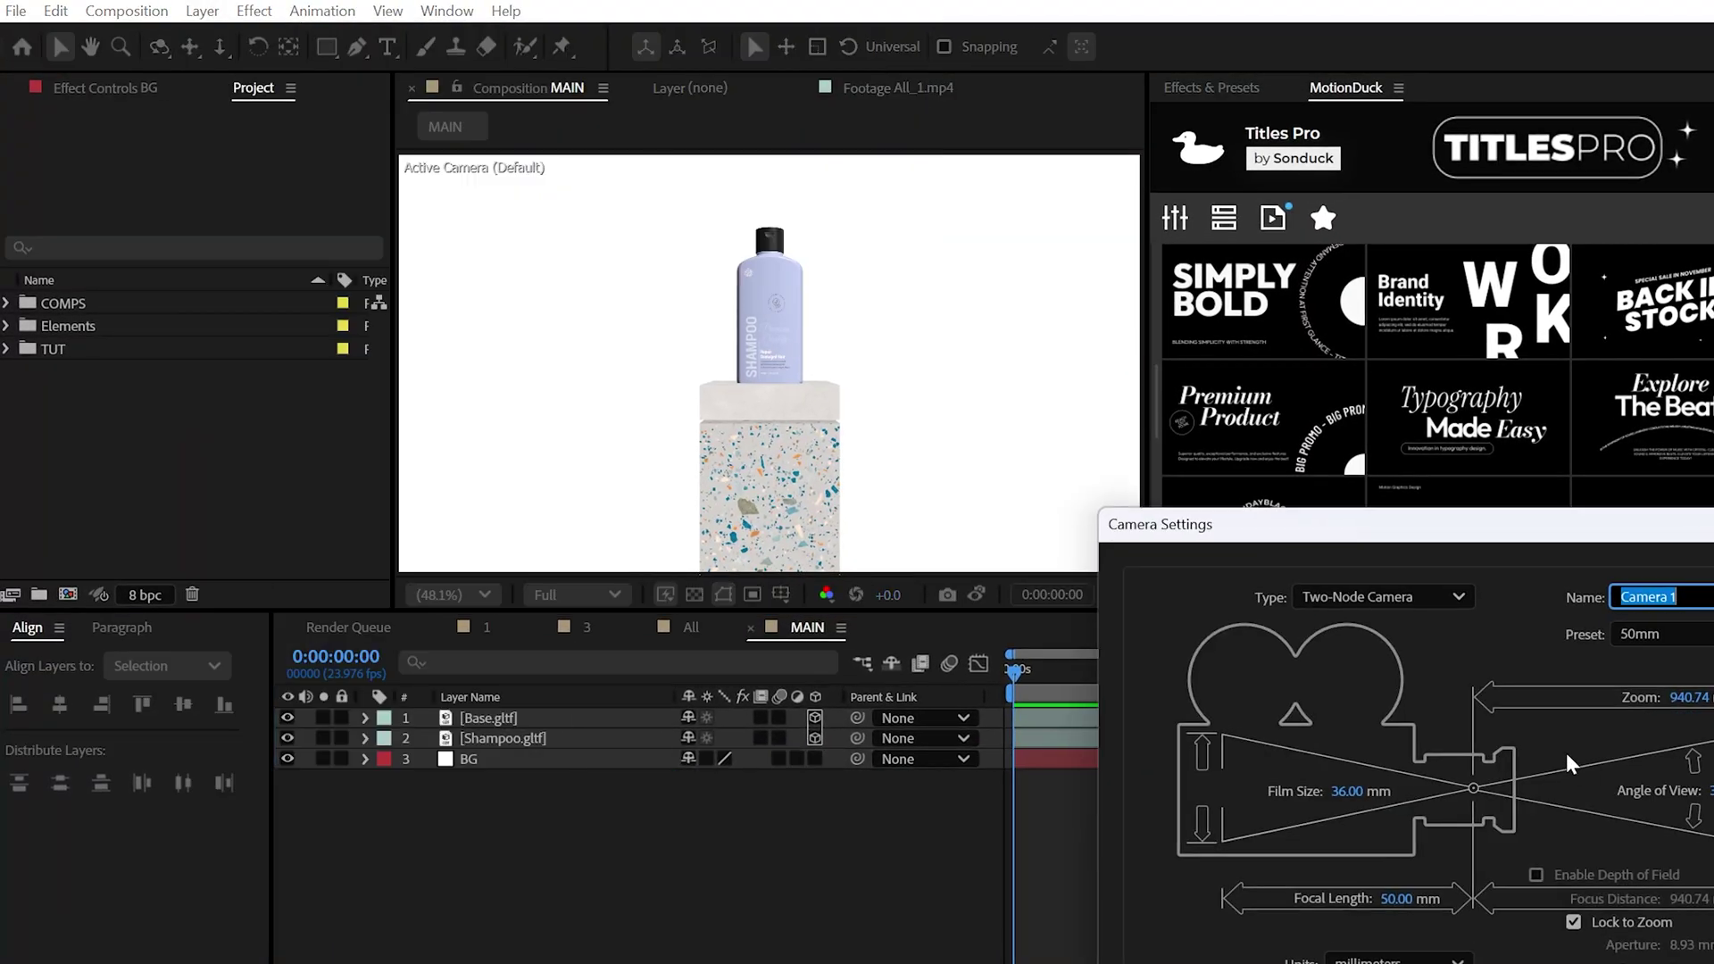
{"action": "key", "text": "Return"}
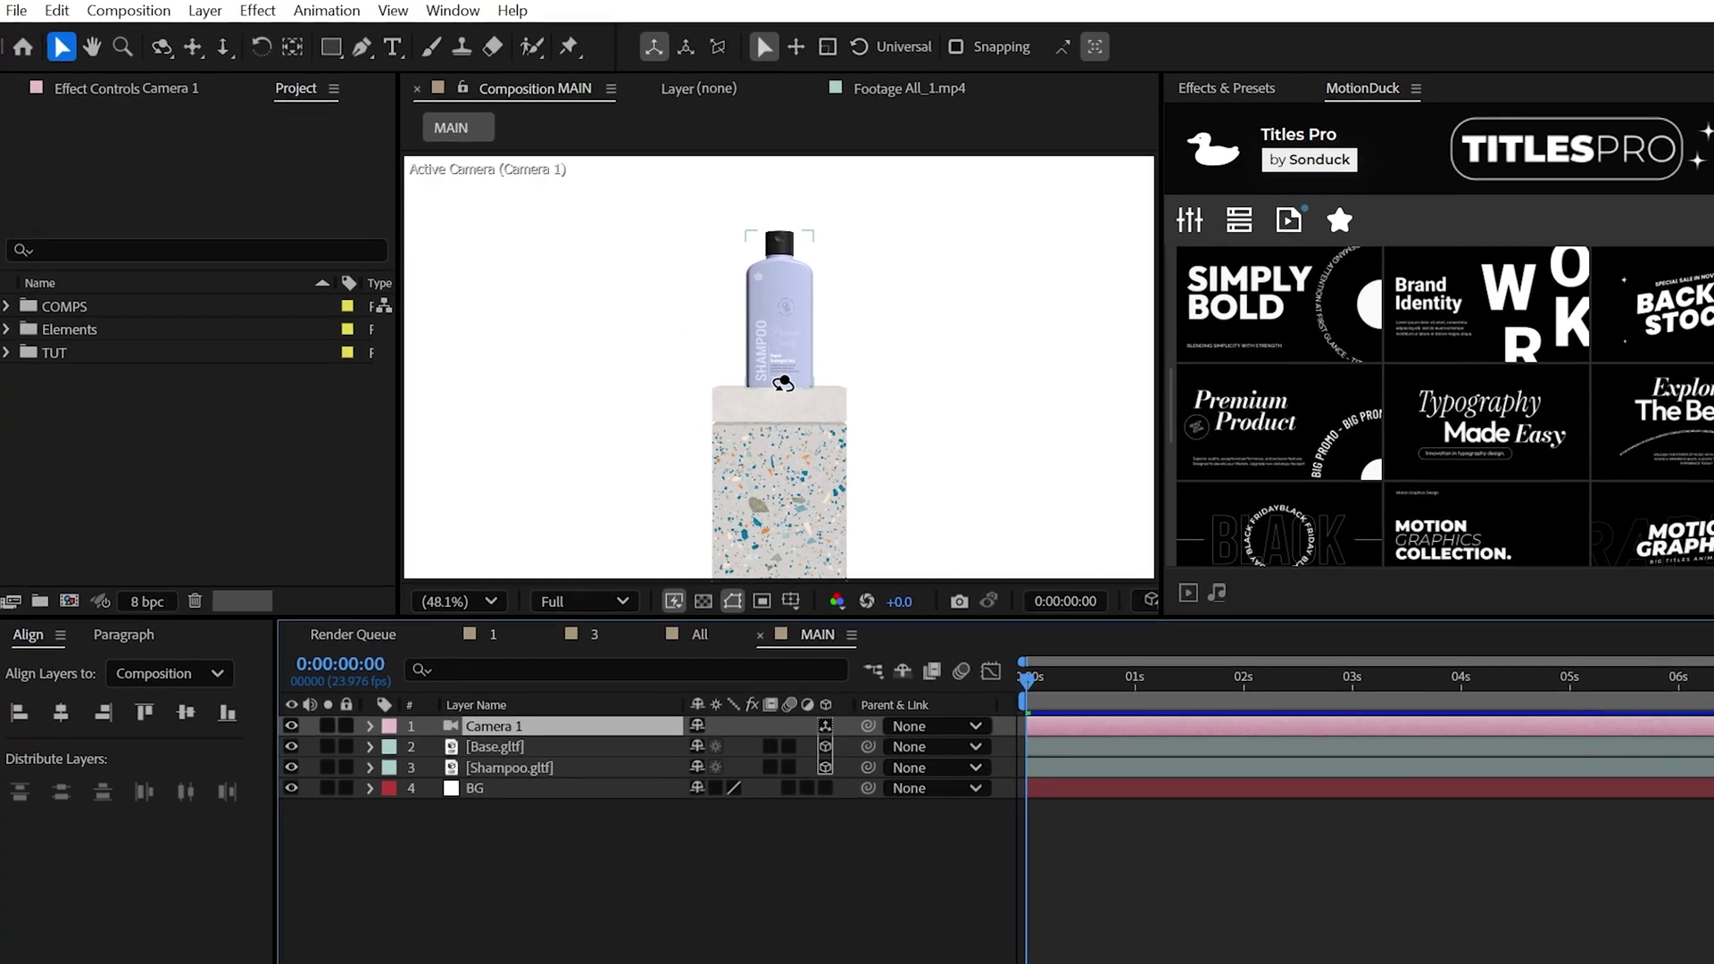
Step: Orbit Camera 1 slightly above the pedestal and move it closer to the bottle
{"action": "key", "text": "c"}
{"action": "left_click_drag", "start_coordinate": [811, 386], "coordinate": [813, 398]}
{"action": "key", "text": "c"}
{"action": "scroll", "coordinate": [817, 413], "scroll_direction": "up", "scroll_amount": 3}
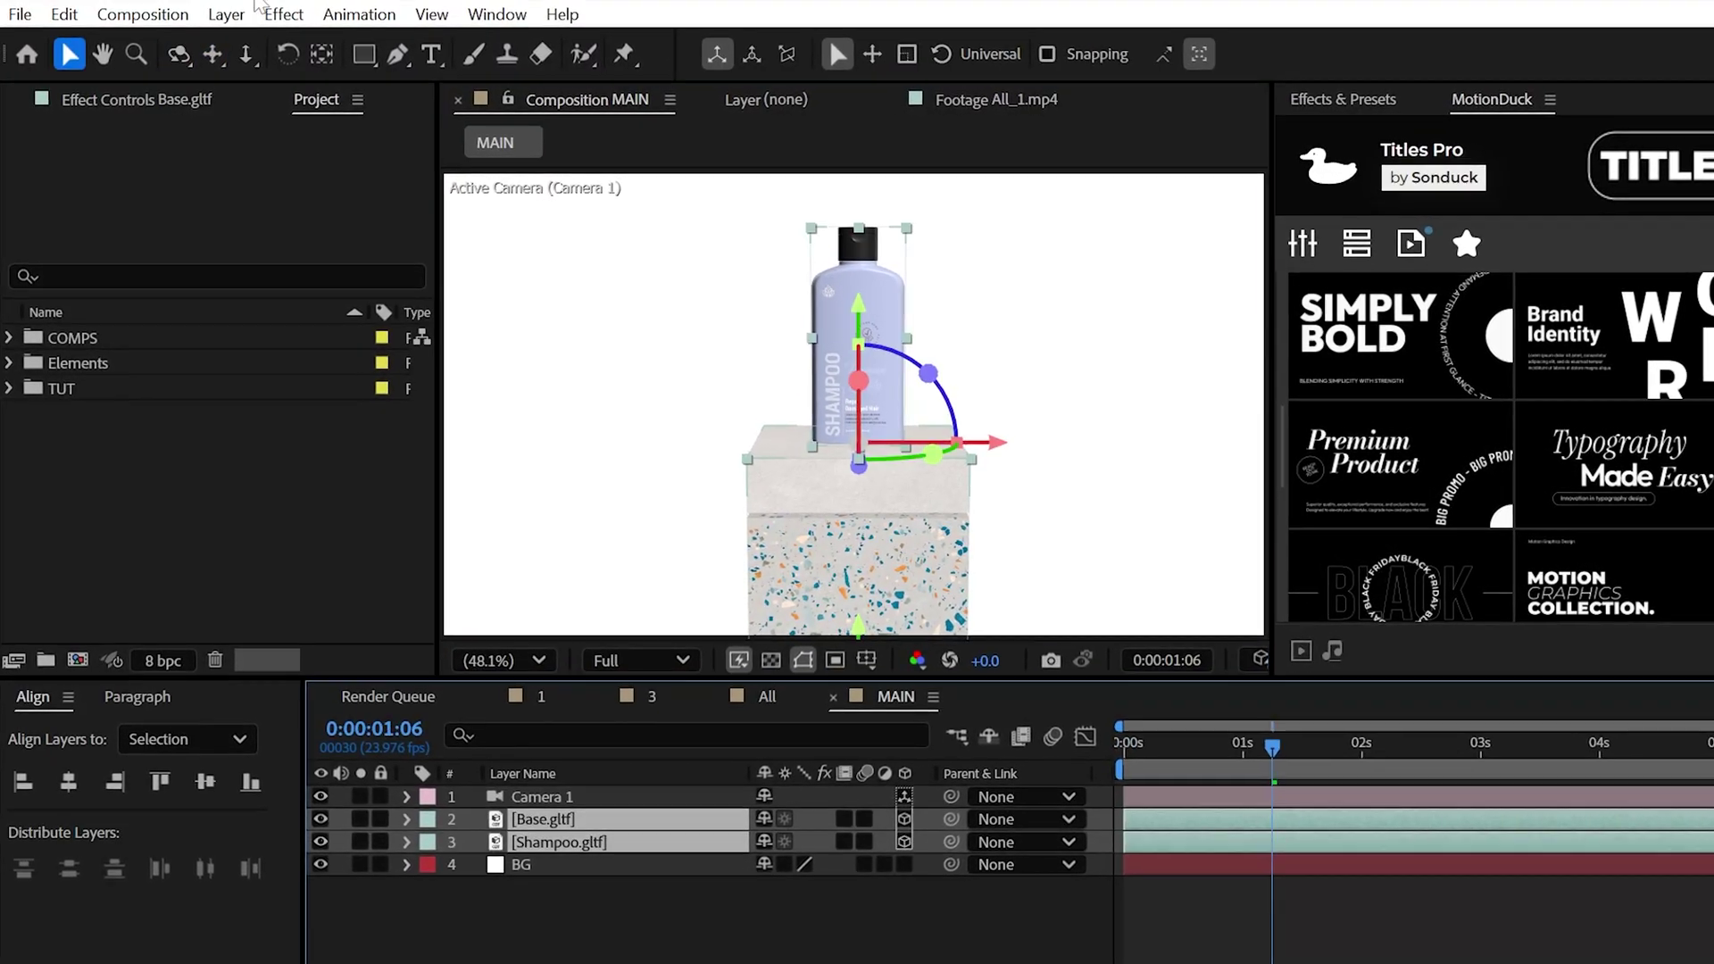
Step: Duplicate the Base.gltf and Shampoo.gltf layers
{"action": "left_click", "coordinate": [63, 13]}
{"action": "left_click", "coordinate": [124, 409]}
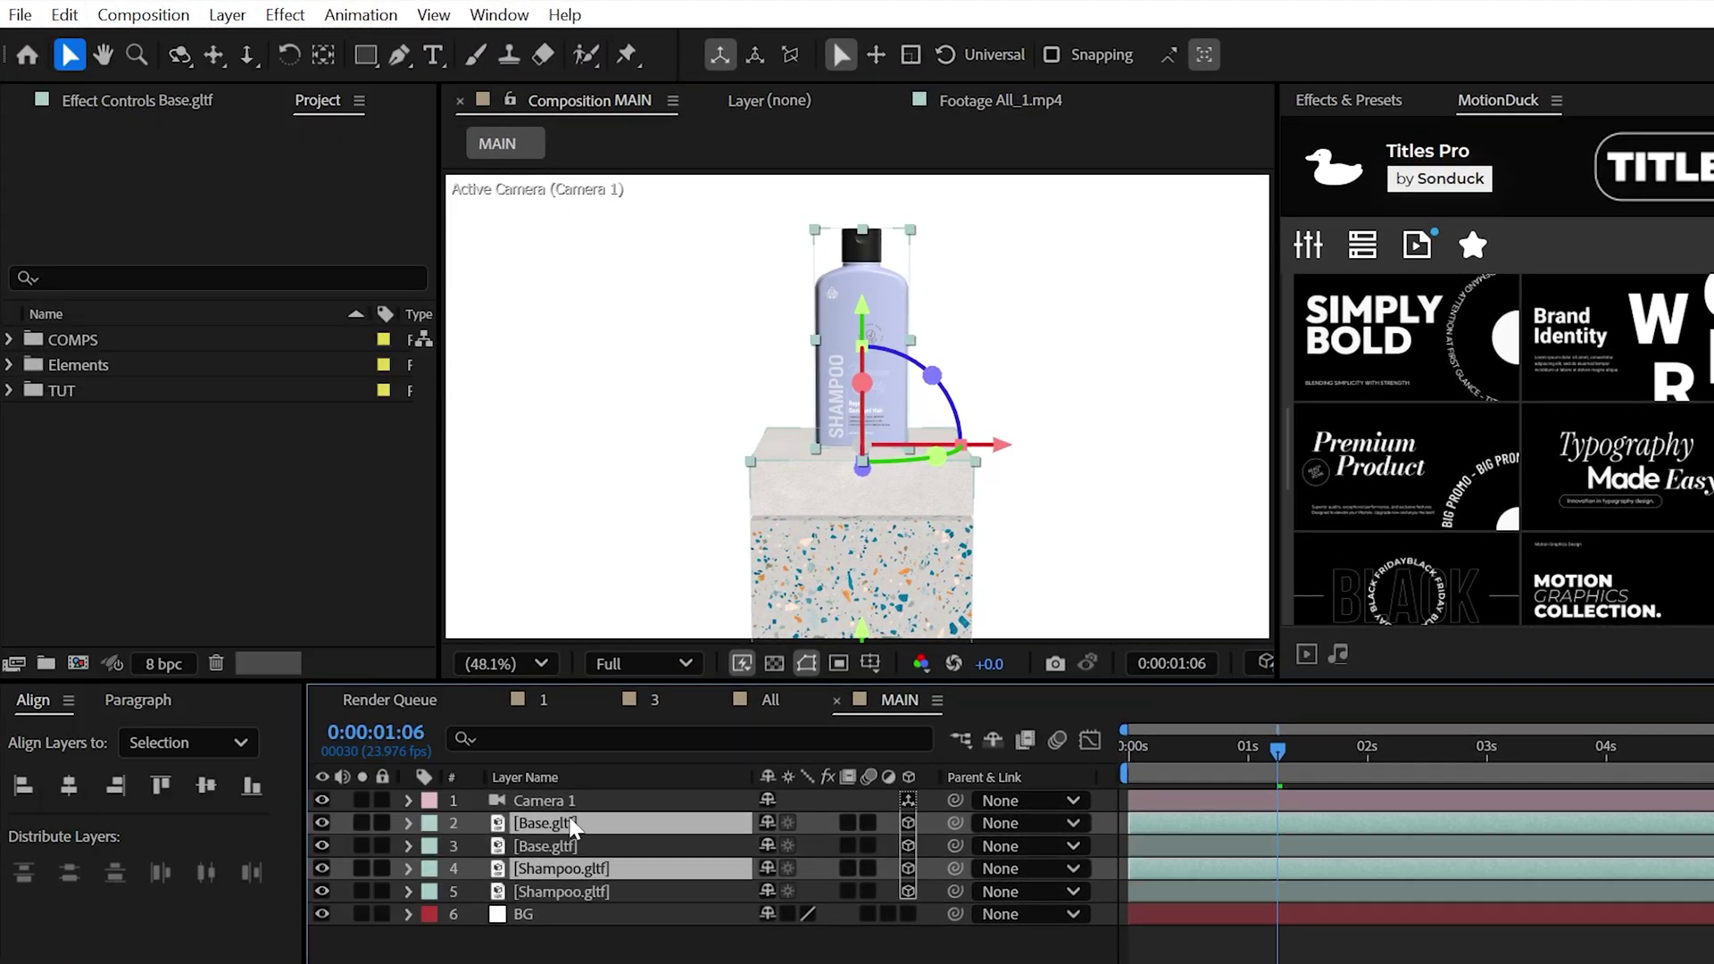
Step: Keyframe the Position of the two side Base.gltf layers at 0:00 and 0:01:06 so they rise from below
{"action": "key", "text": "p"}
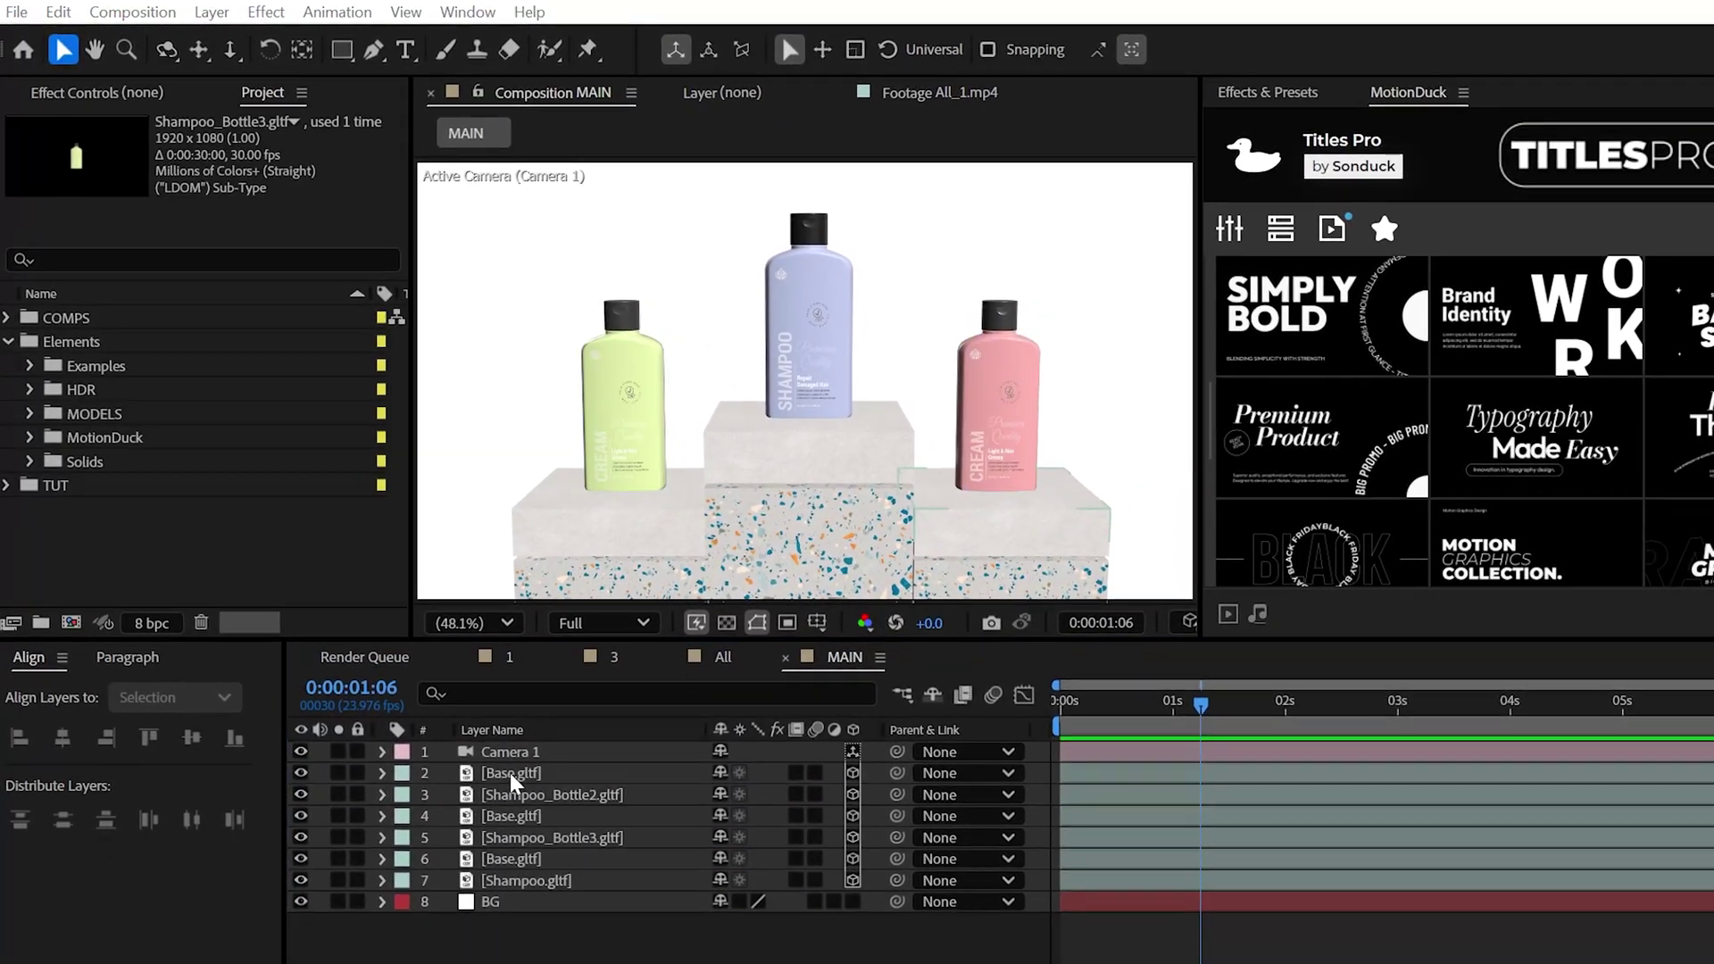
{"action": "left_click", "coordinate": [511, 773]}
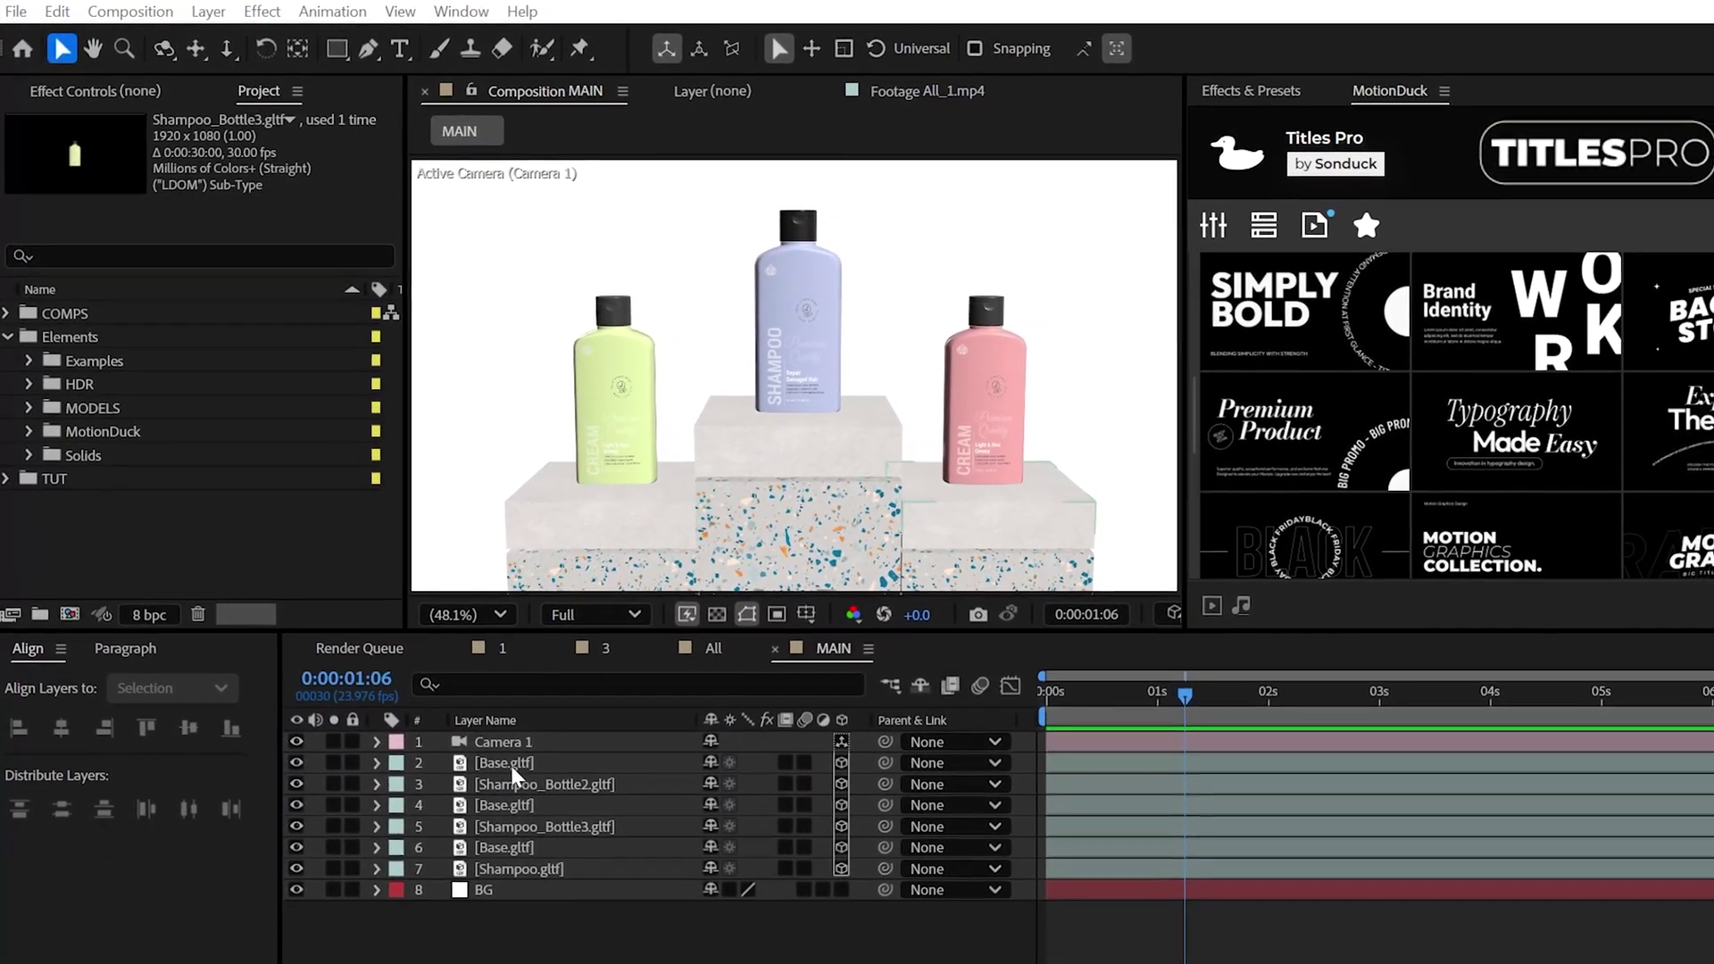
{"action": "left_click", "coordinate": [497, 816], "text": "ctrl"}
{"action": "key", "text": "alt+shift+p"}
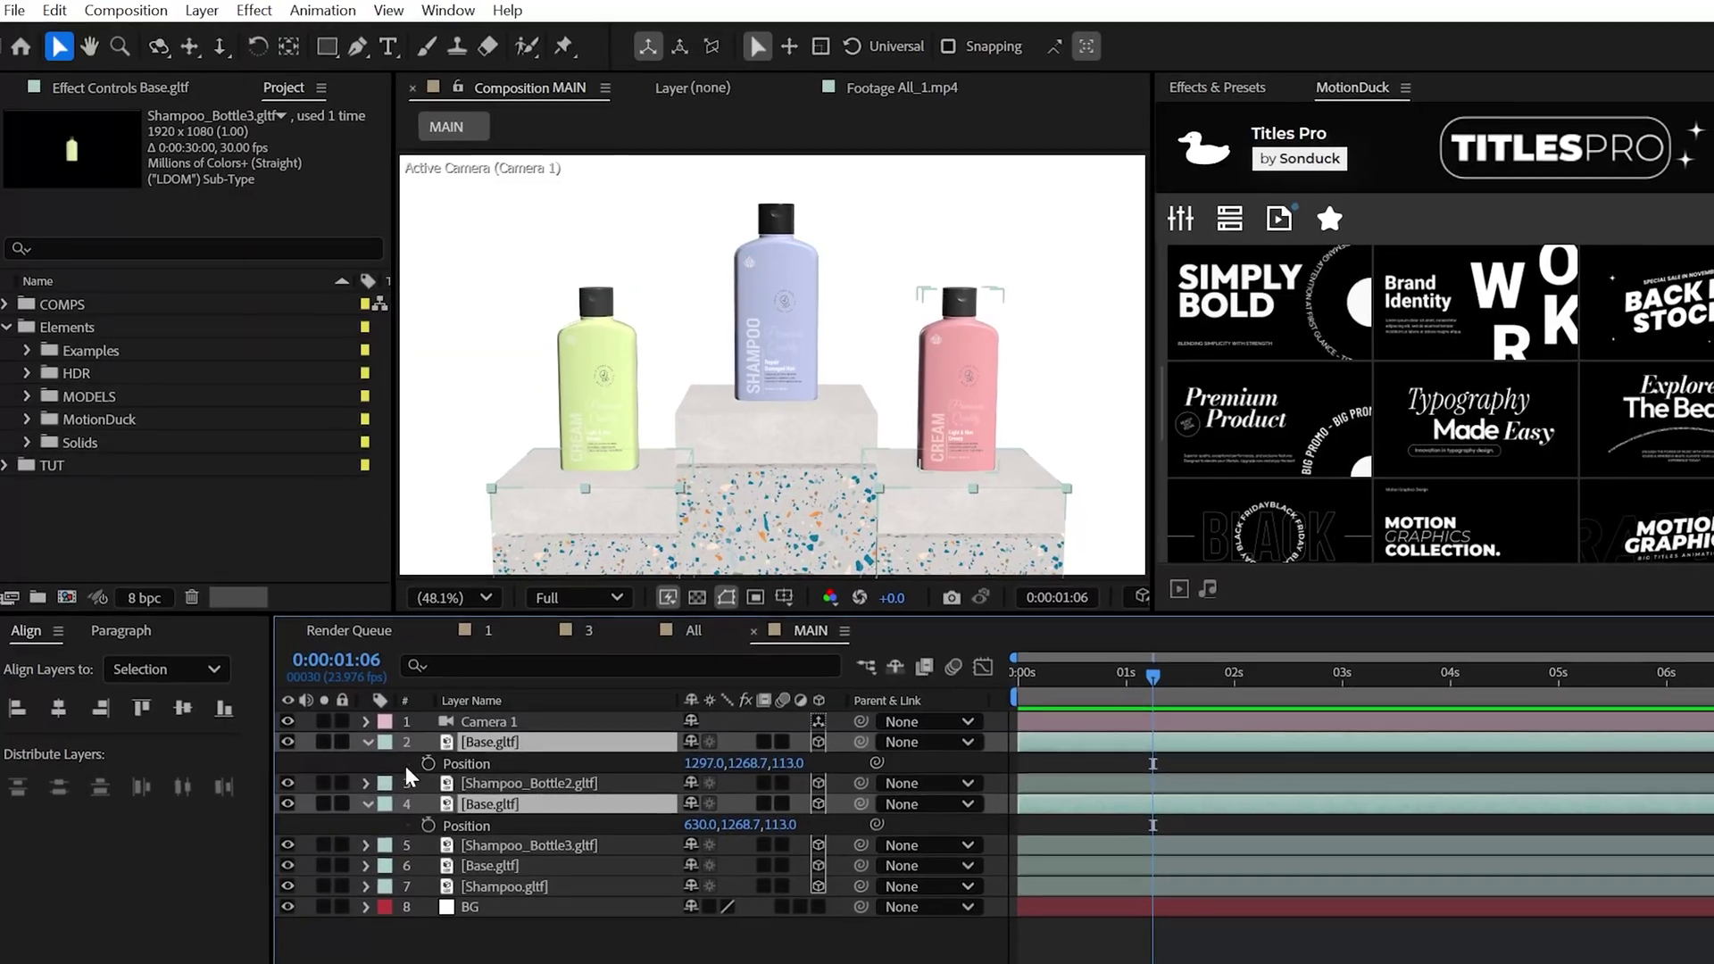
{"action": "left_click_drag", "start_coordinate": [1042, 677], "coordinate": [1011, 677]}
{"action": "left_click_drag", "start_coordinate": [741, 760], "coordinate": [1071, 760]}
{"action": "key", "text": "ctrl+shift+a"}
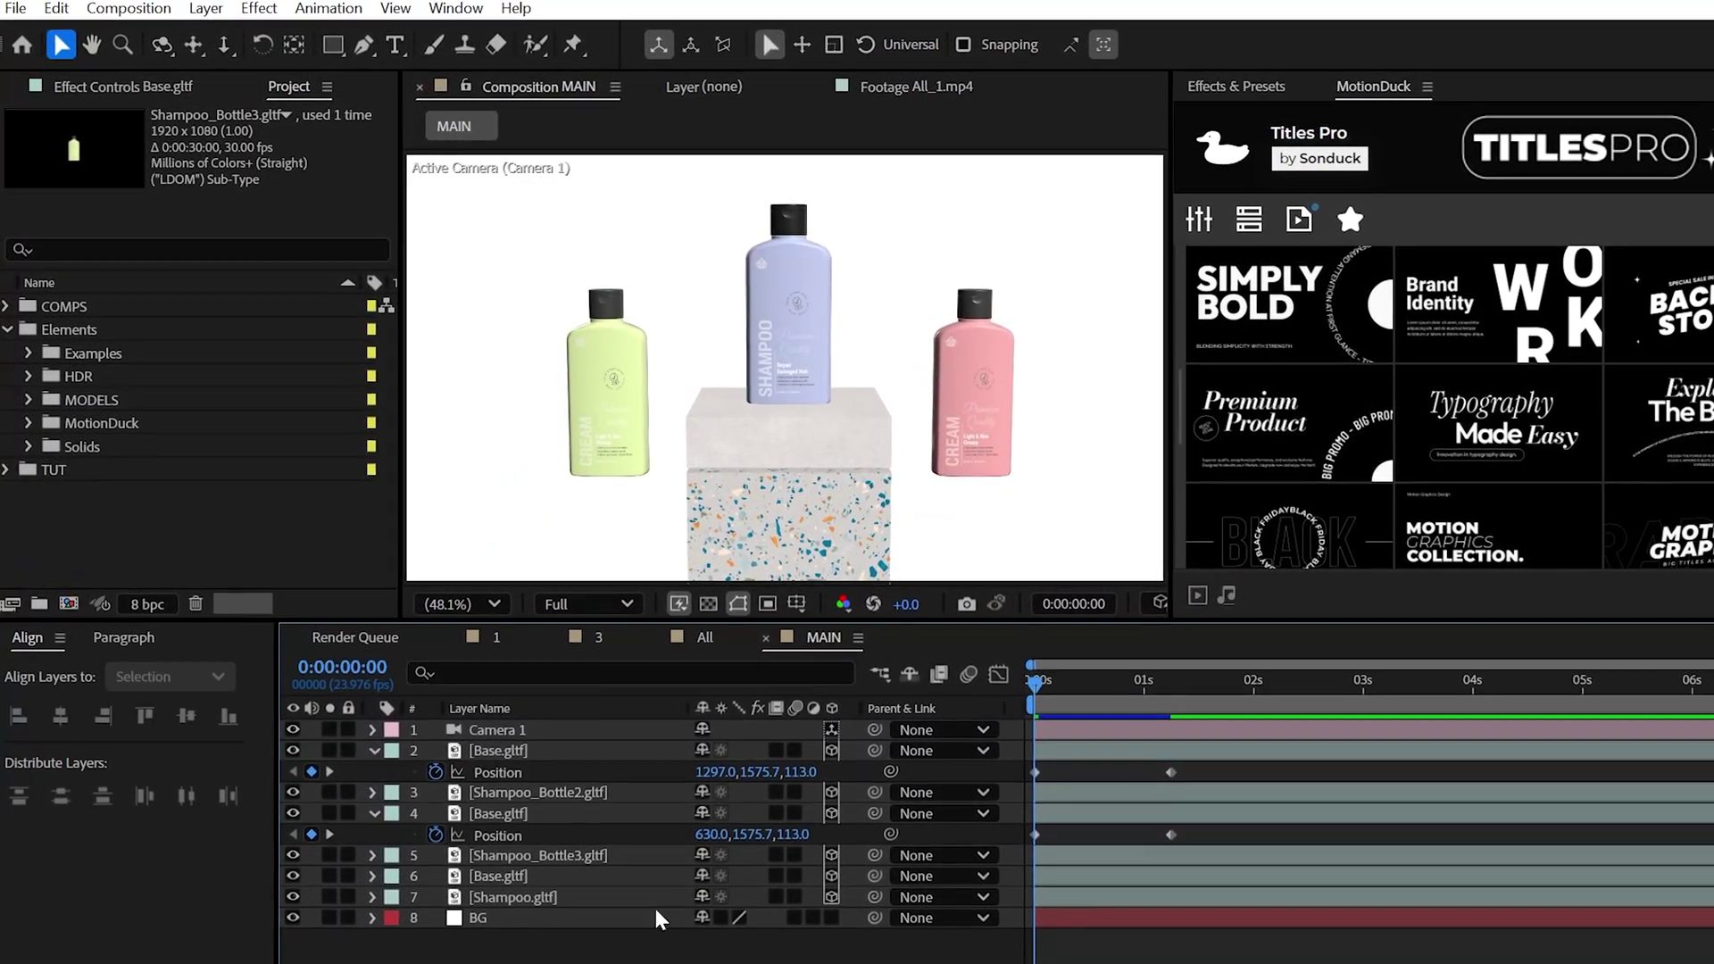
Step: Parent the two side bottles to their Base.gltf layers and apply Easy Ease to the bases' Position keyframes
{"action": "key", "text": "space"}
{"action": "left_click_drag", "start_coordinate": [880, 796], "coordinate": [501, 754]}
{"action": "left_click_drag", "start_coordinate": [880, 860], "coordinate": [502, 818]}
{"action": "key", "text": "F9"}
{"action": "key", "text": "Home"}
{"action": "key", "text": "space"}
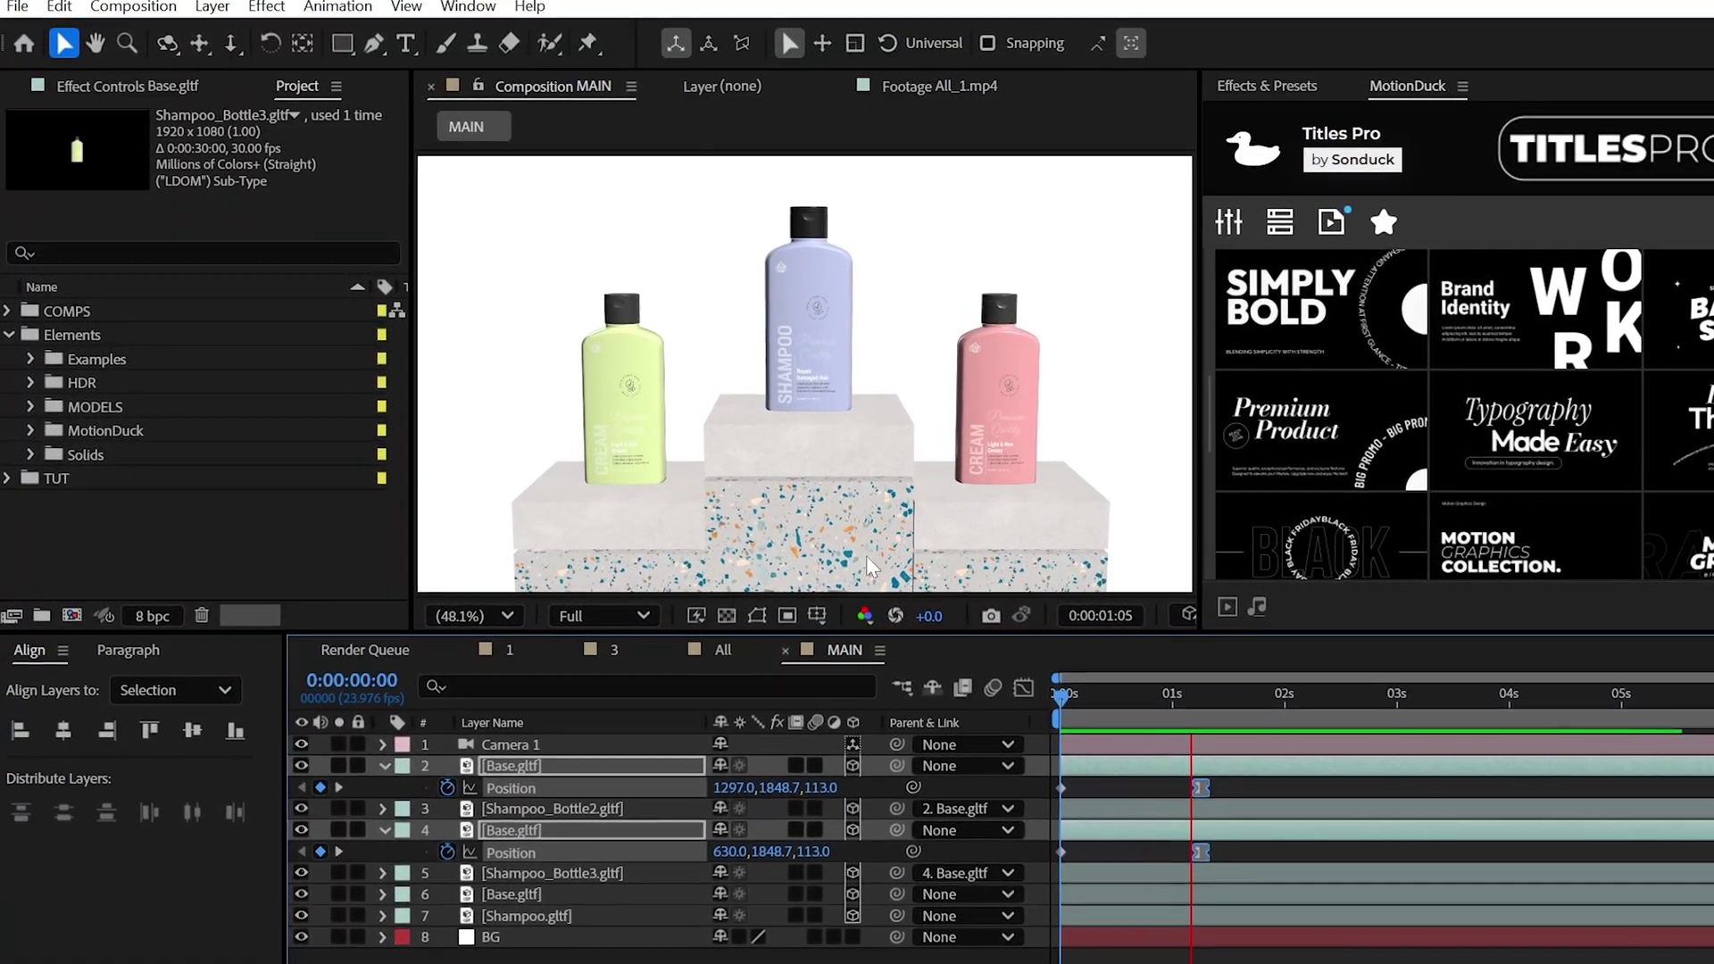
Step: With the side models hidden, animate the central Base.gltf's Y Rotation to 45° and parent Shampoo.gltf to that base
{"action": "key", "text": "u"}
{"action": "left_click", "coordinate": [596, 855]}
{"action": "left_click_drag", "start_coordinate": [304, 815], "coordinate": [303, 782]}
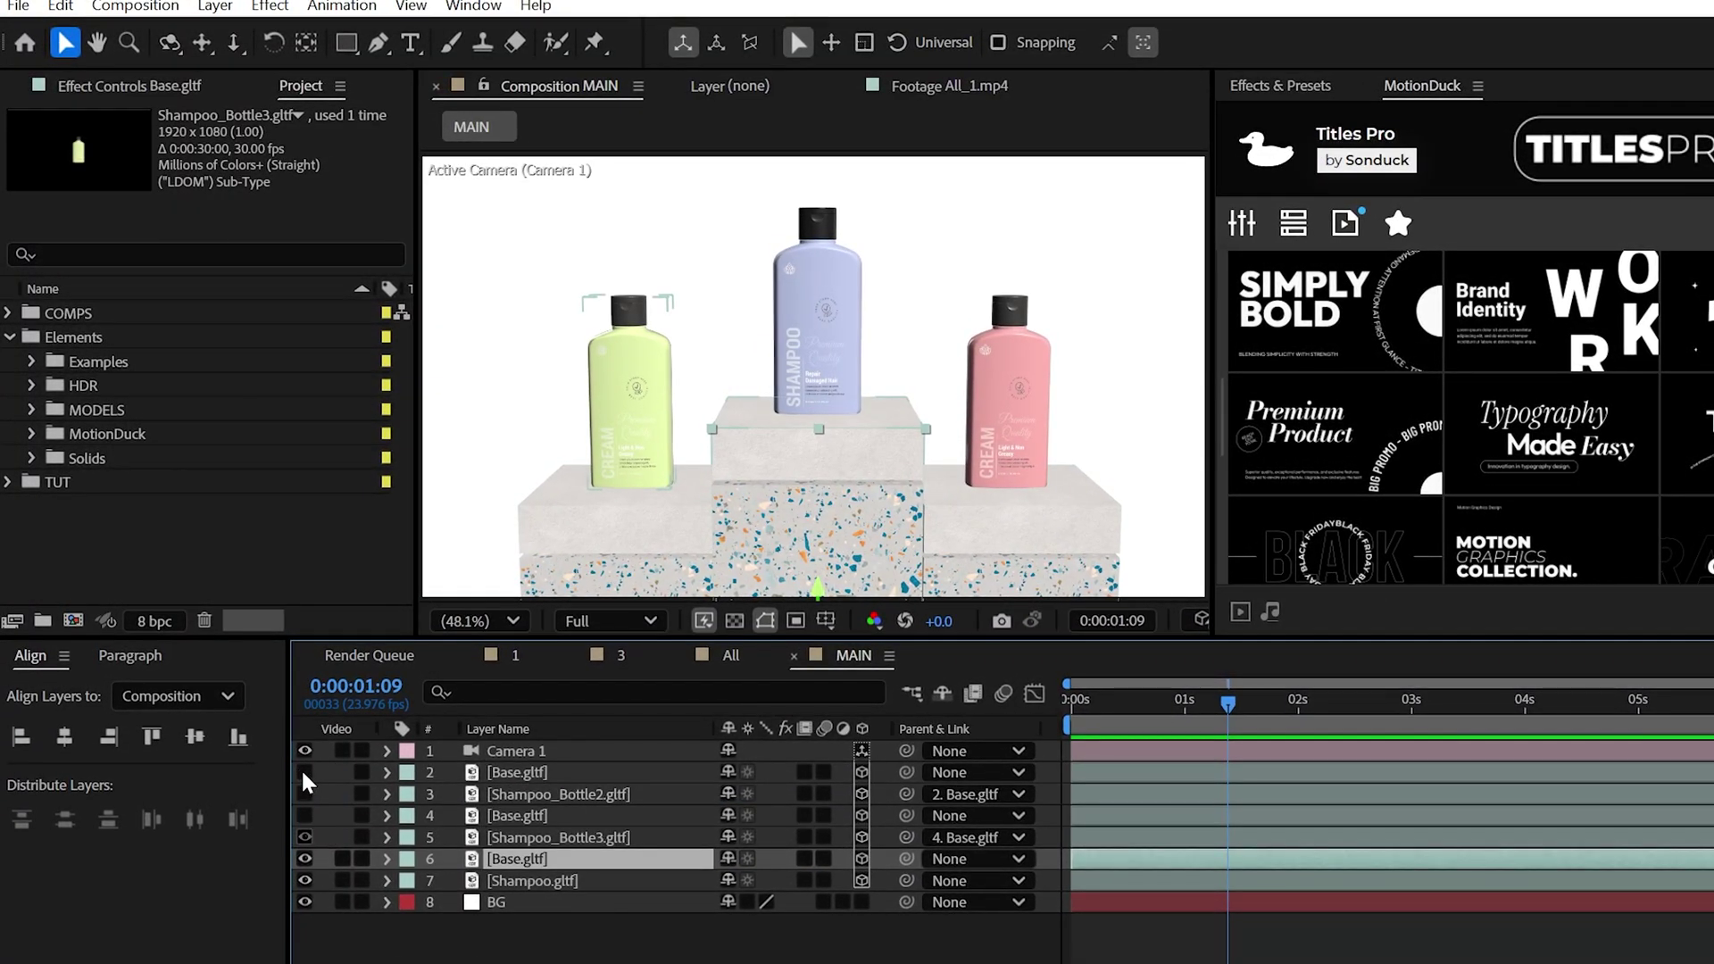
{"action": "left_click", "coordinate": [453, 925]}
{"action": "left_click", "coordinate": [754, 924]}
{"action": "type", "text": "45.0"}
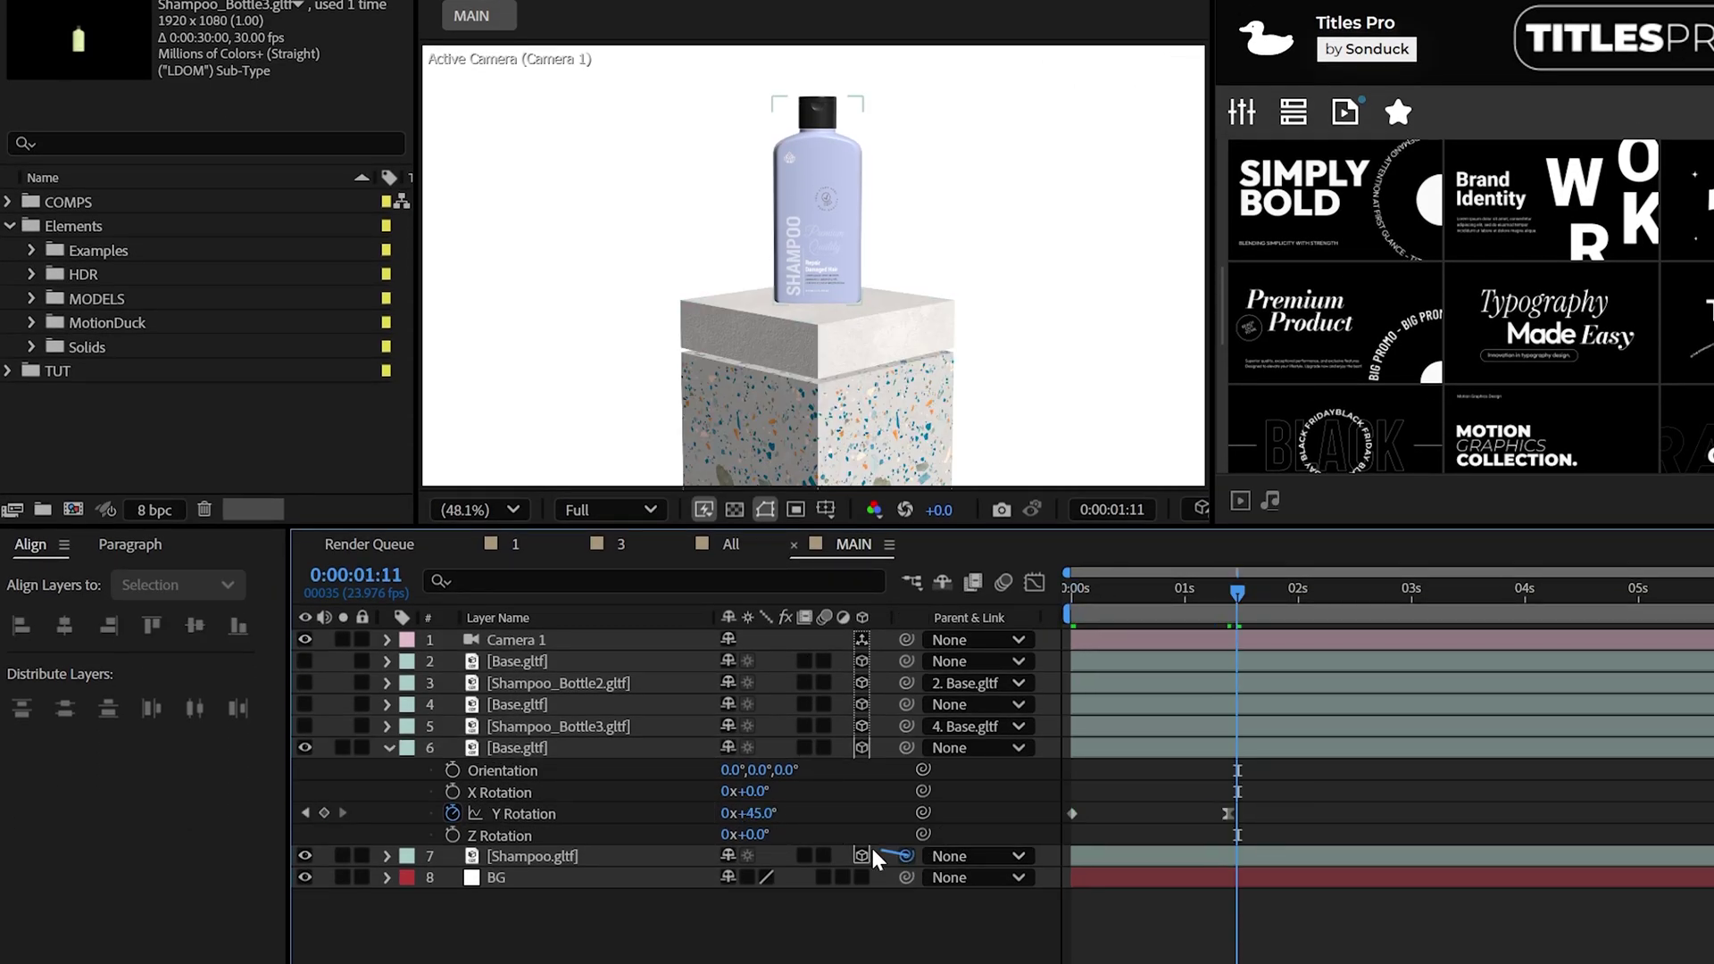
{"action": "left_click_drag", "start_coordinate": [873, 853], "coordinate": [541, 761]}
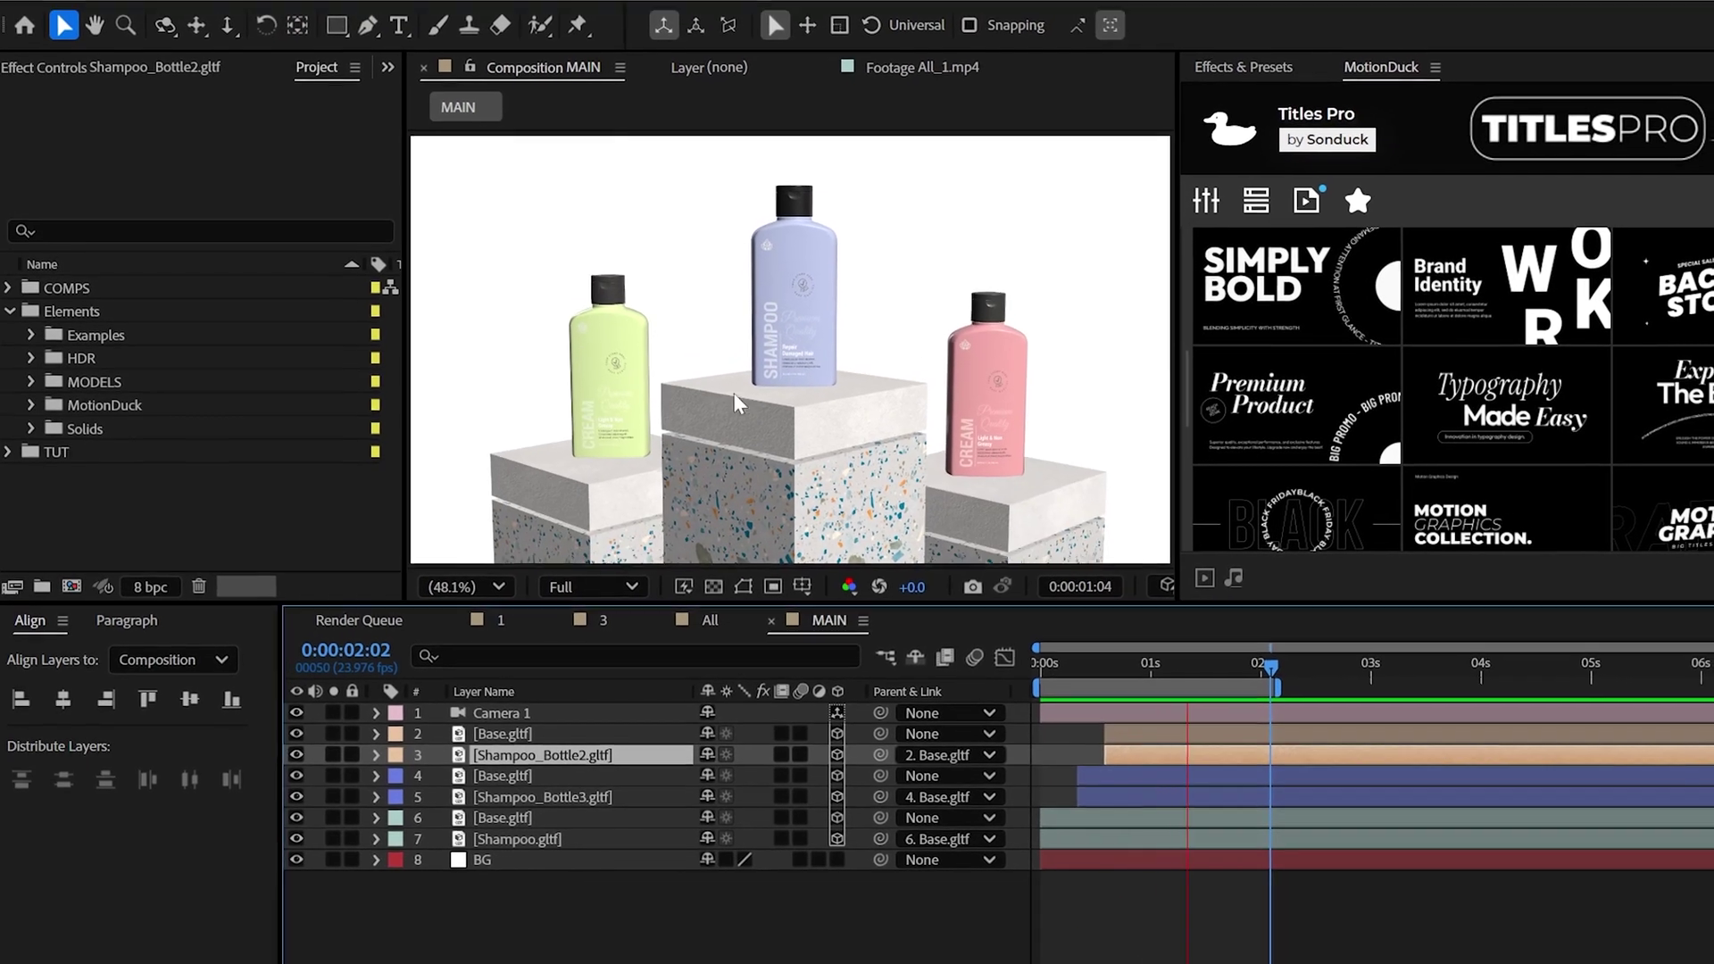
Step: Add an Environment light with 100% intensity, shadow casting enabled and 100% shadow darkness
{"action": "left_click", "coordinate": [208, 9]}
{"action": "mouse_move", "coordinate": [536, 37]}
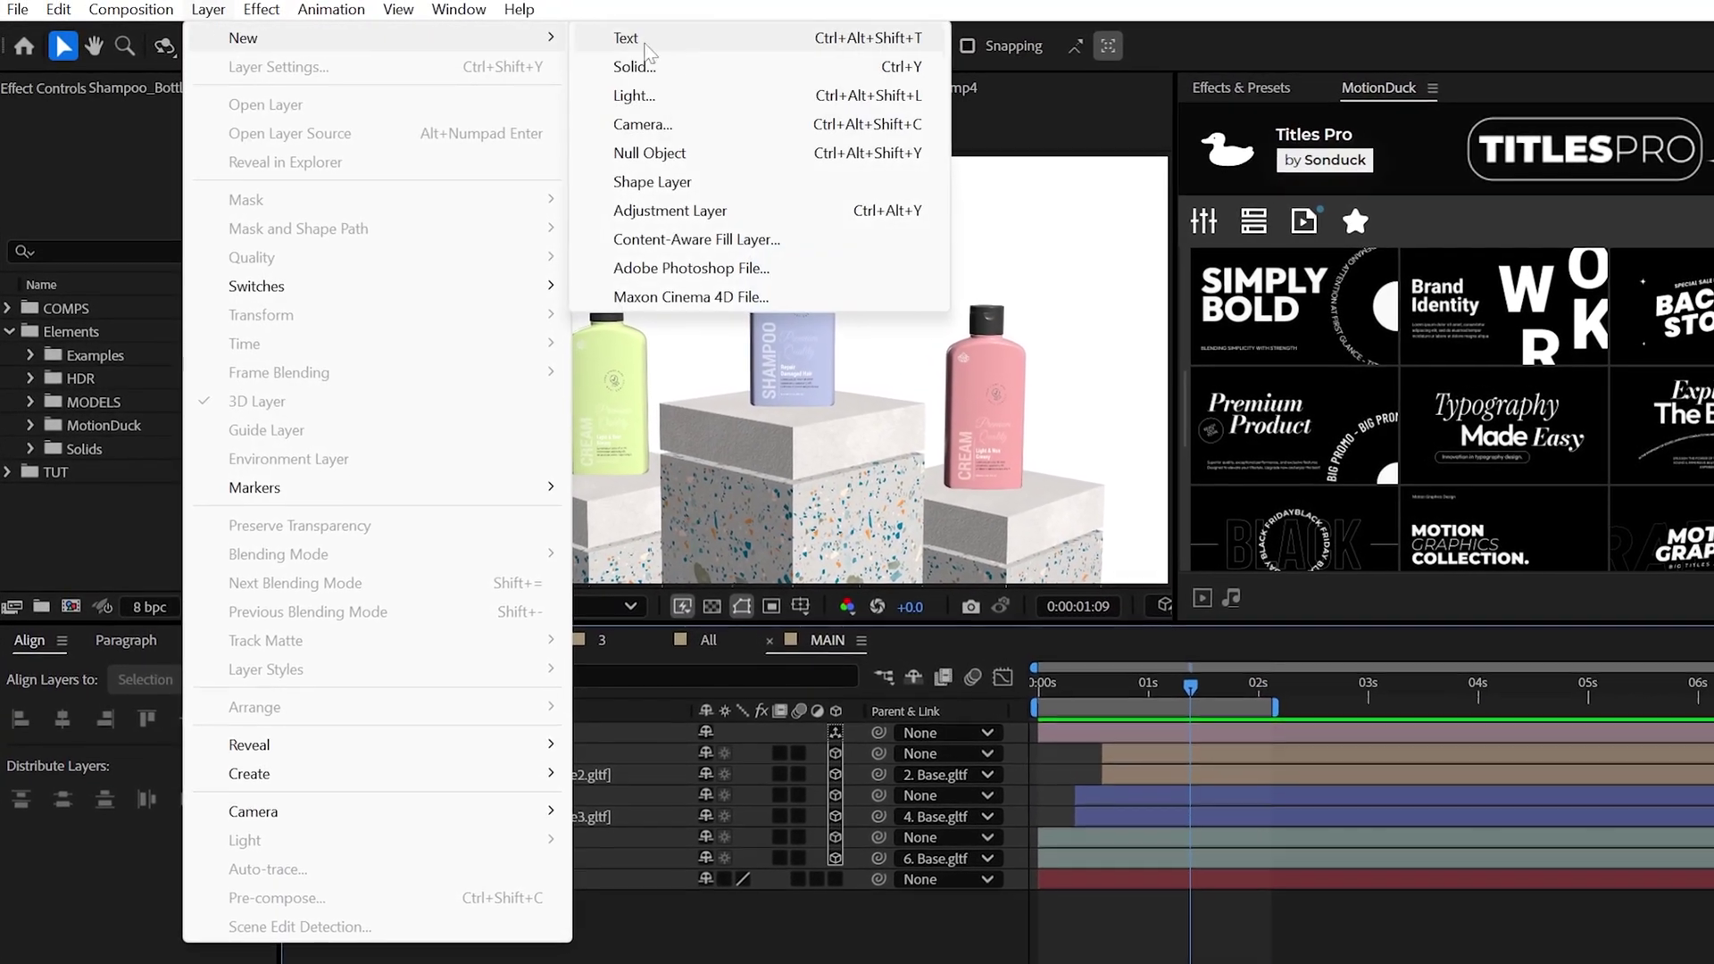
{"action": "left_click", "coordinate": [634, 95]}
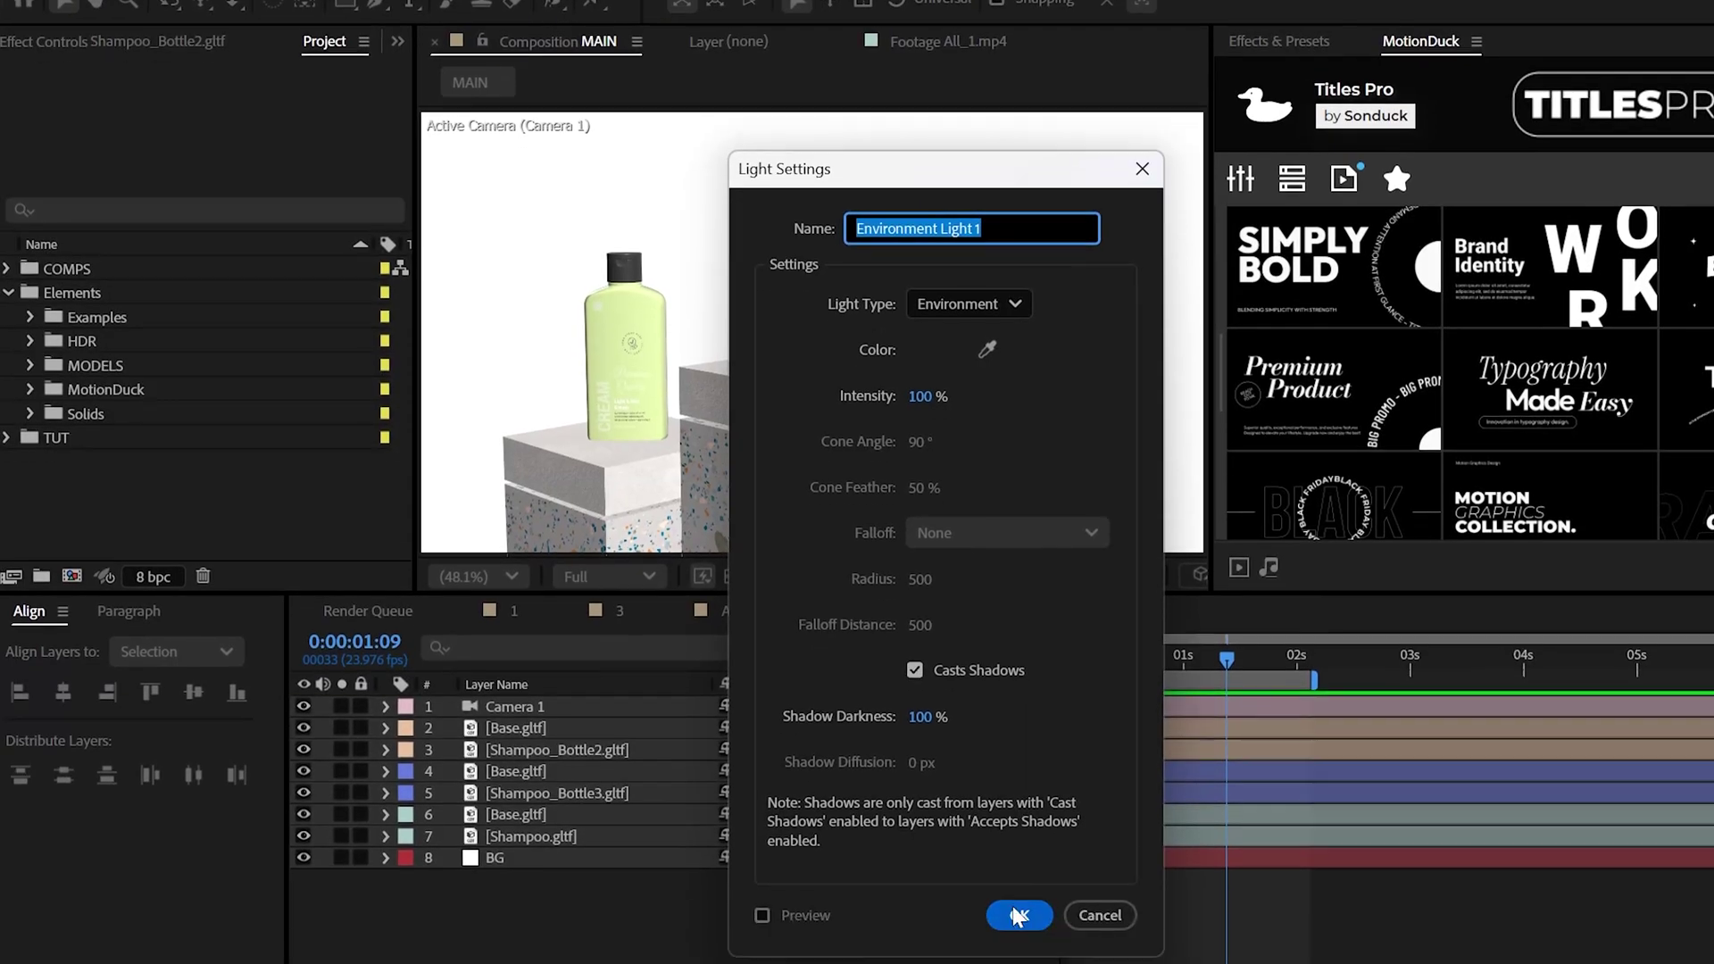
{"action": "left_click", "coordinate": [1016, 906]}
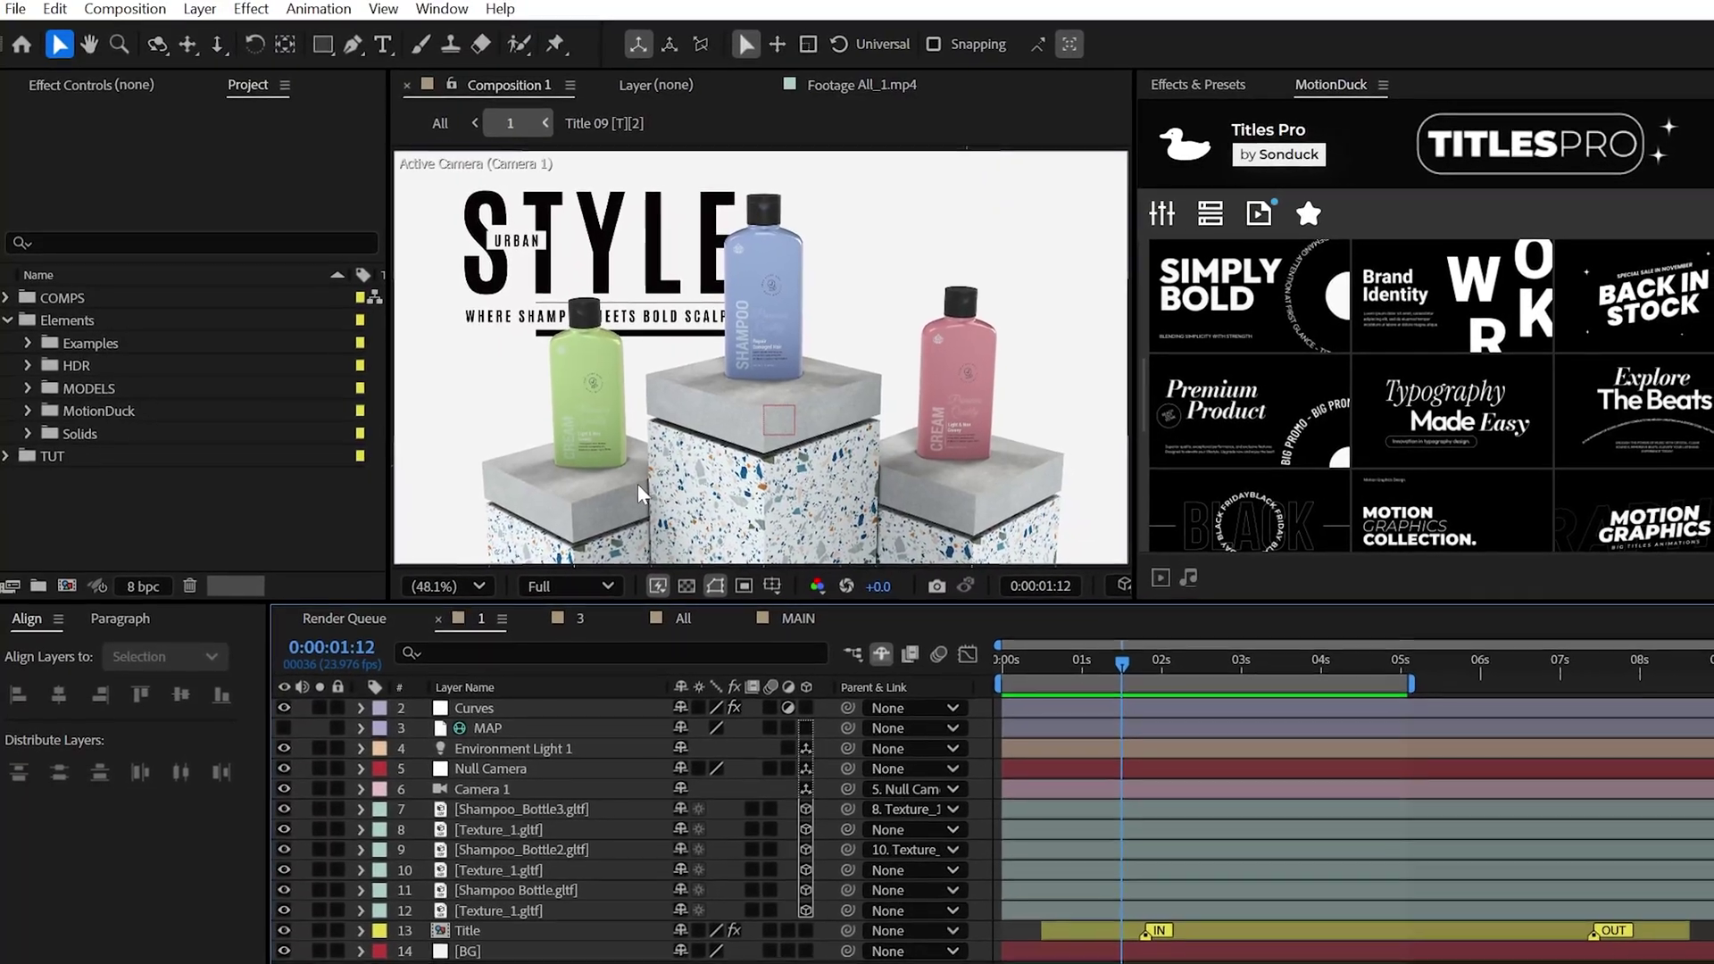
Step: Switch to Adobe Dimension and apply the Soft 5daylightstudio environment light to the Texture Scene
{"action": "double_click", "coordinate": [500, 808]}
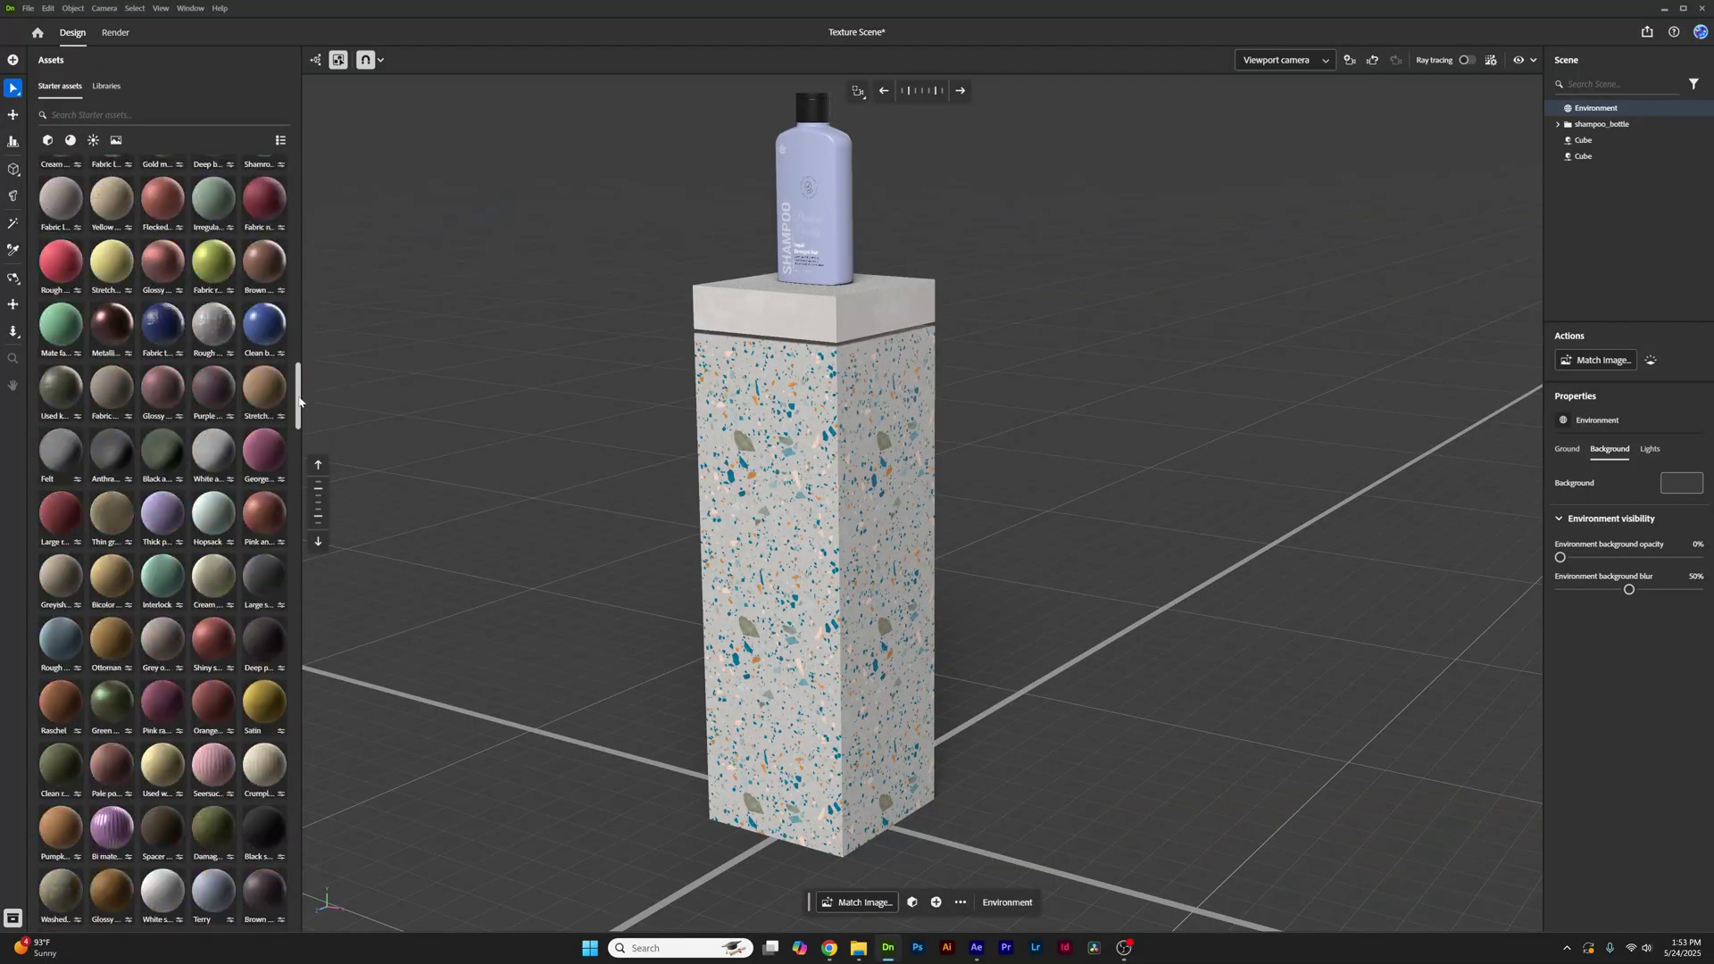
{"action": "scroll", "coordinate": [334, 784], "scroll_direction": "down", "scroll_amount": 10}
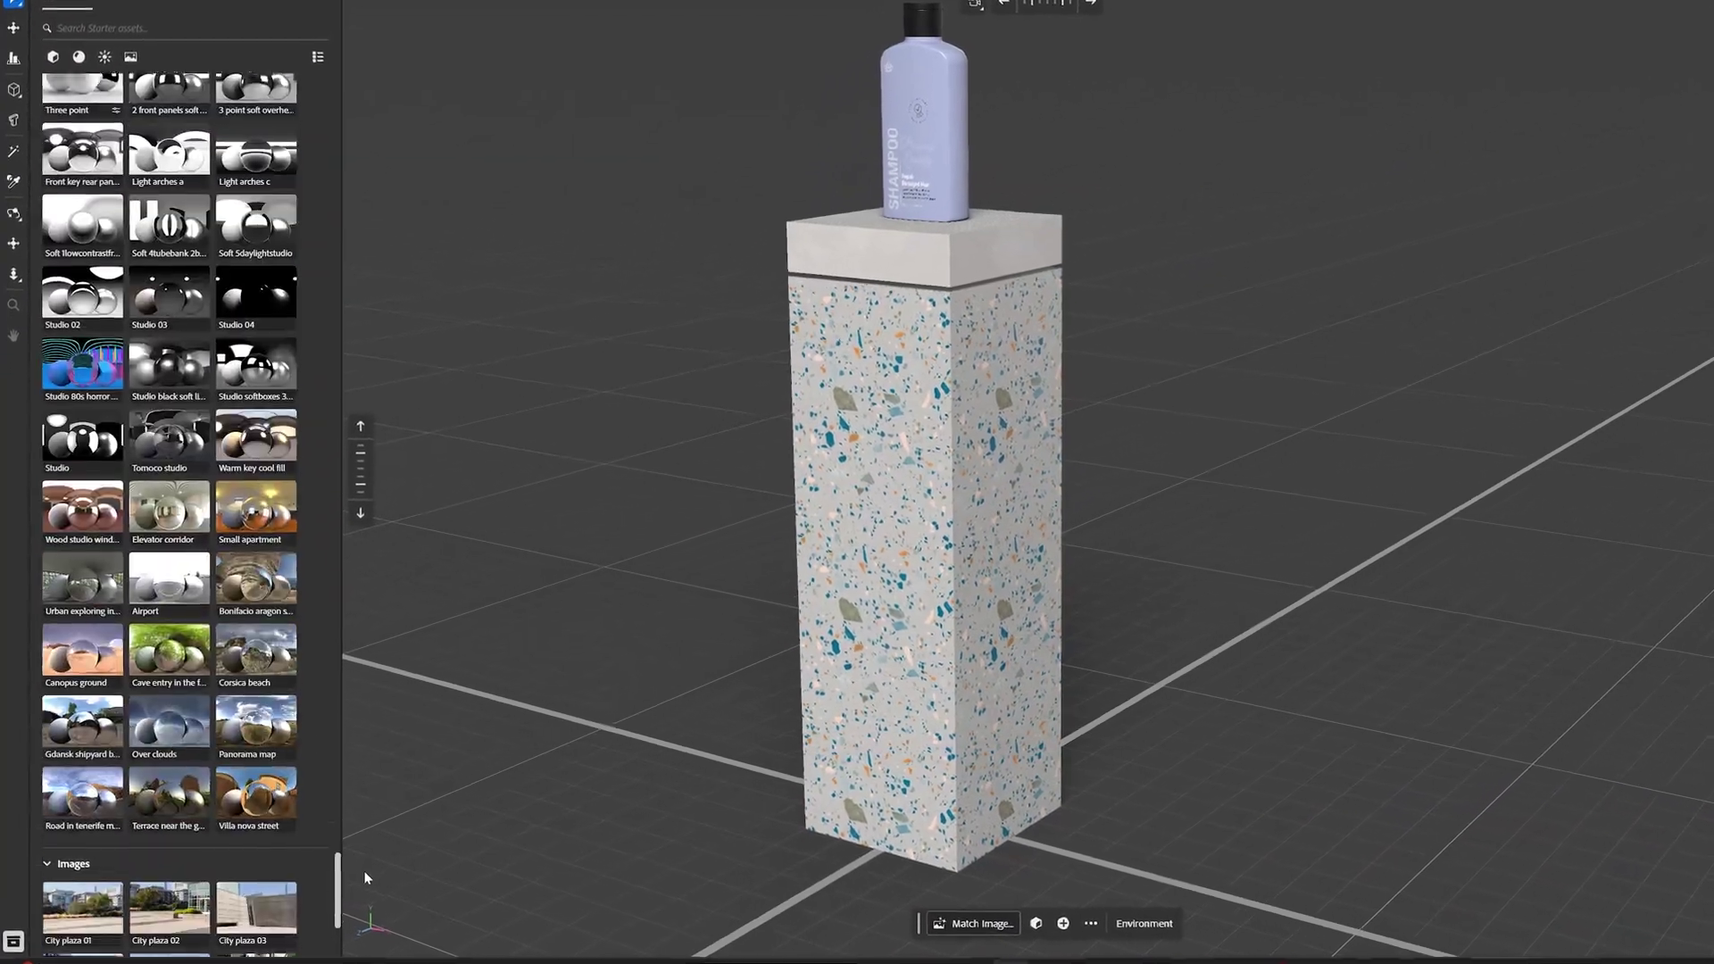
{"action": "scroll", "coordinate": [338, 870], "scroll_direction": "up", "scroll_amount": 5}
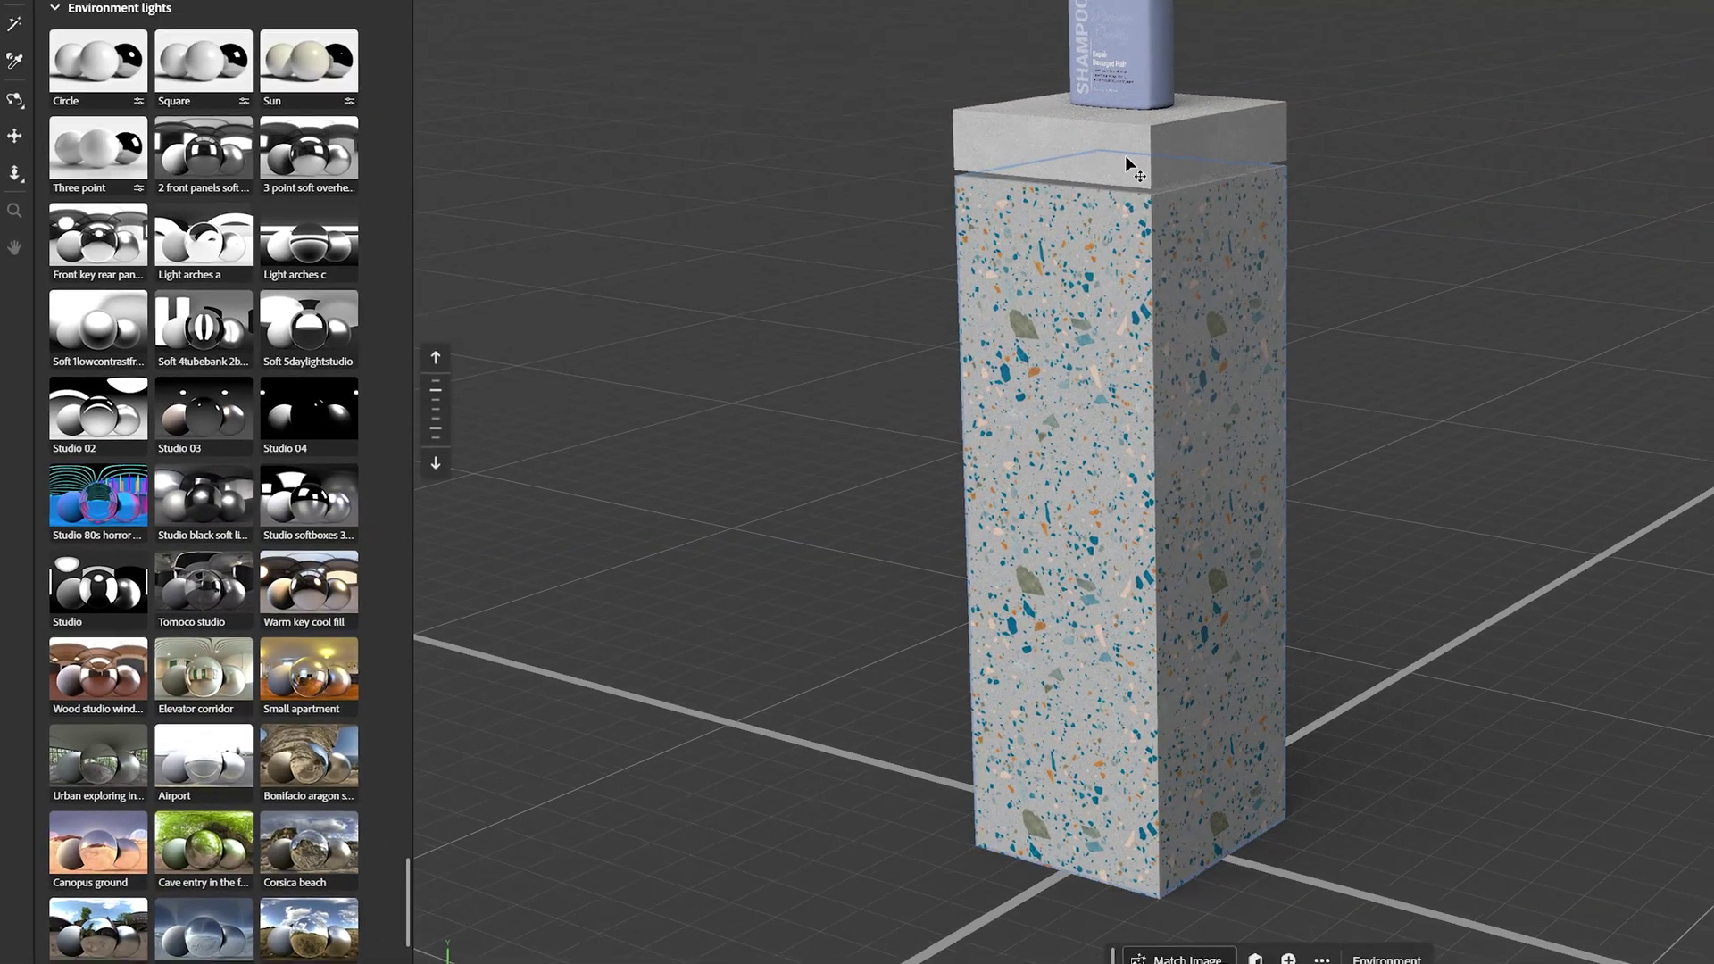
{"action": "left_click", "coordinate": [305, 343]}
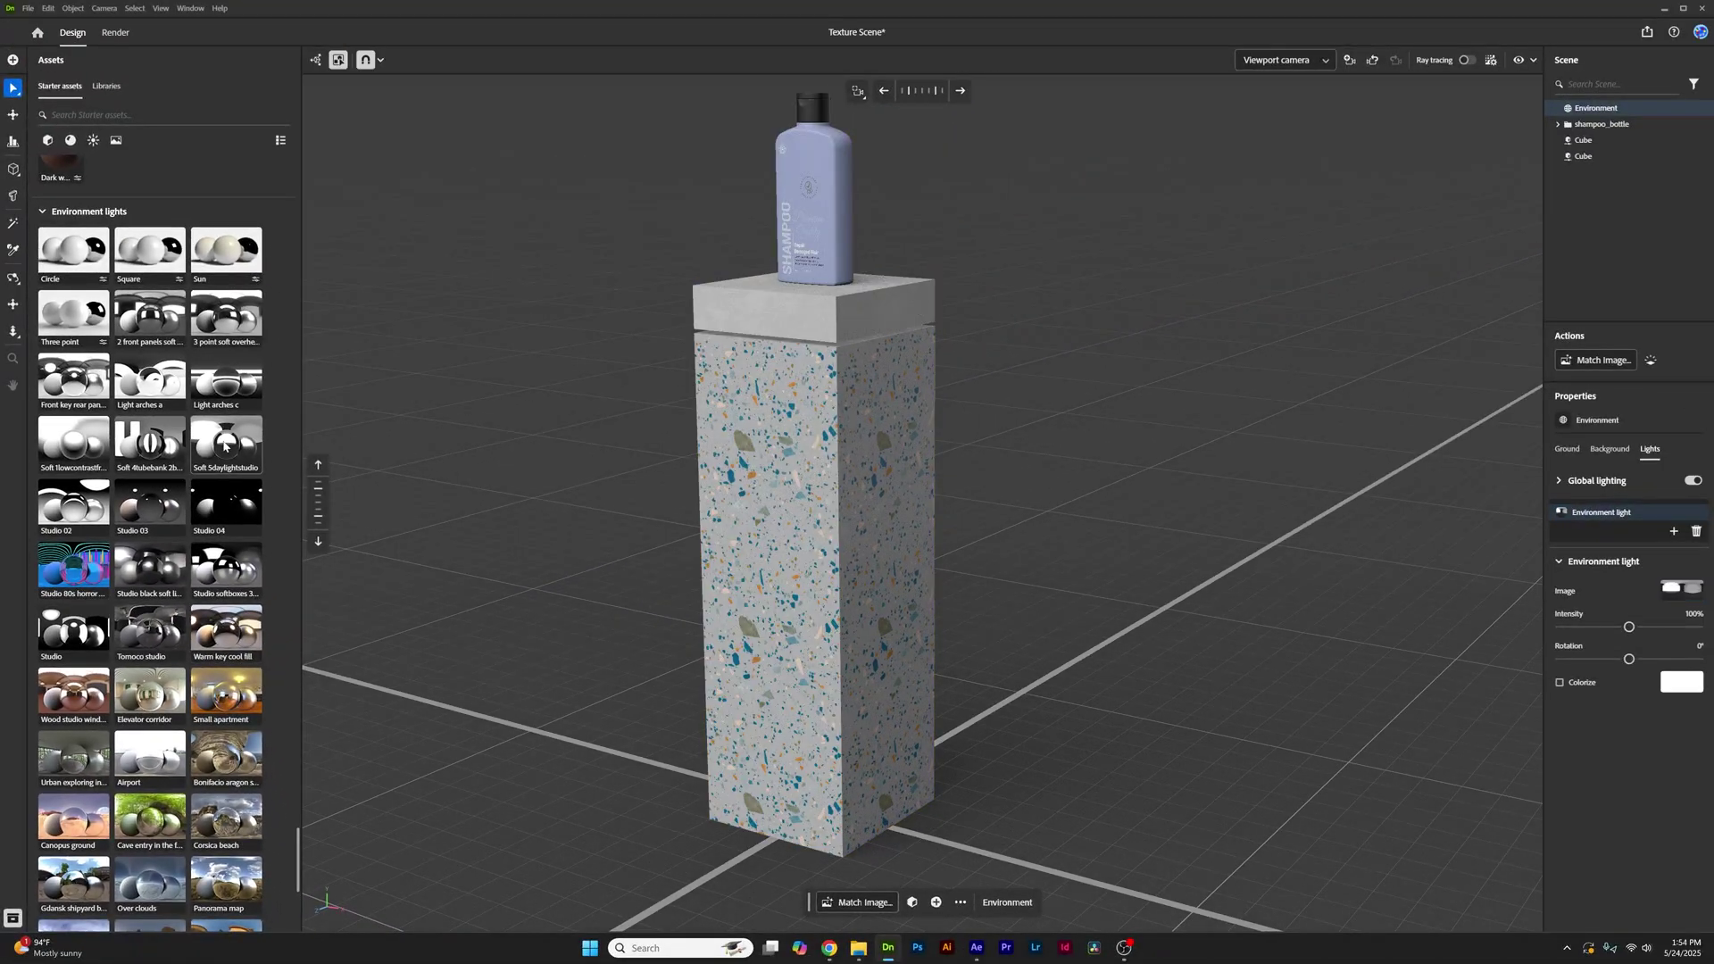
Step: Export the environment light as an .exr file to the Models\Tutorial folder
{"action": "left_click", "coordinate": [30, 10]}
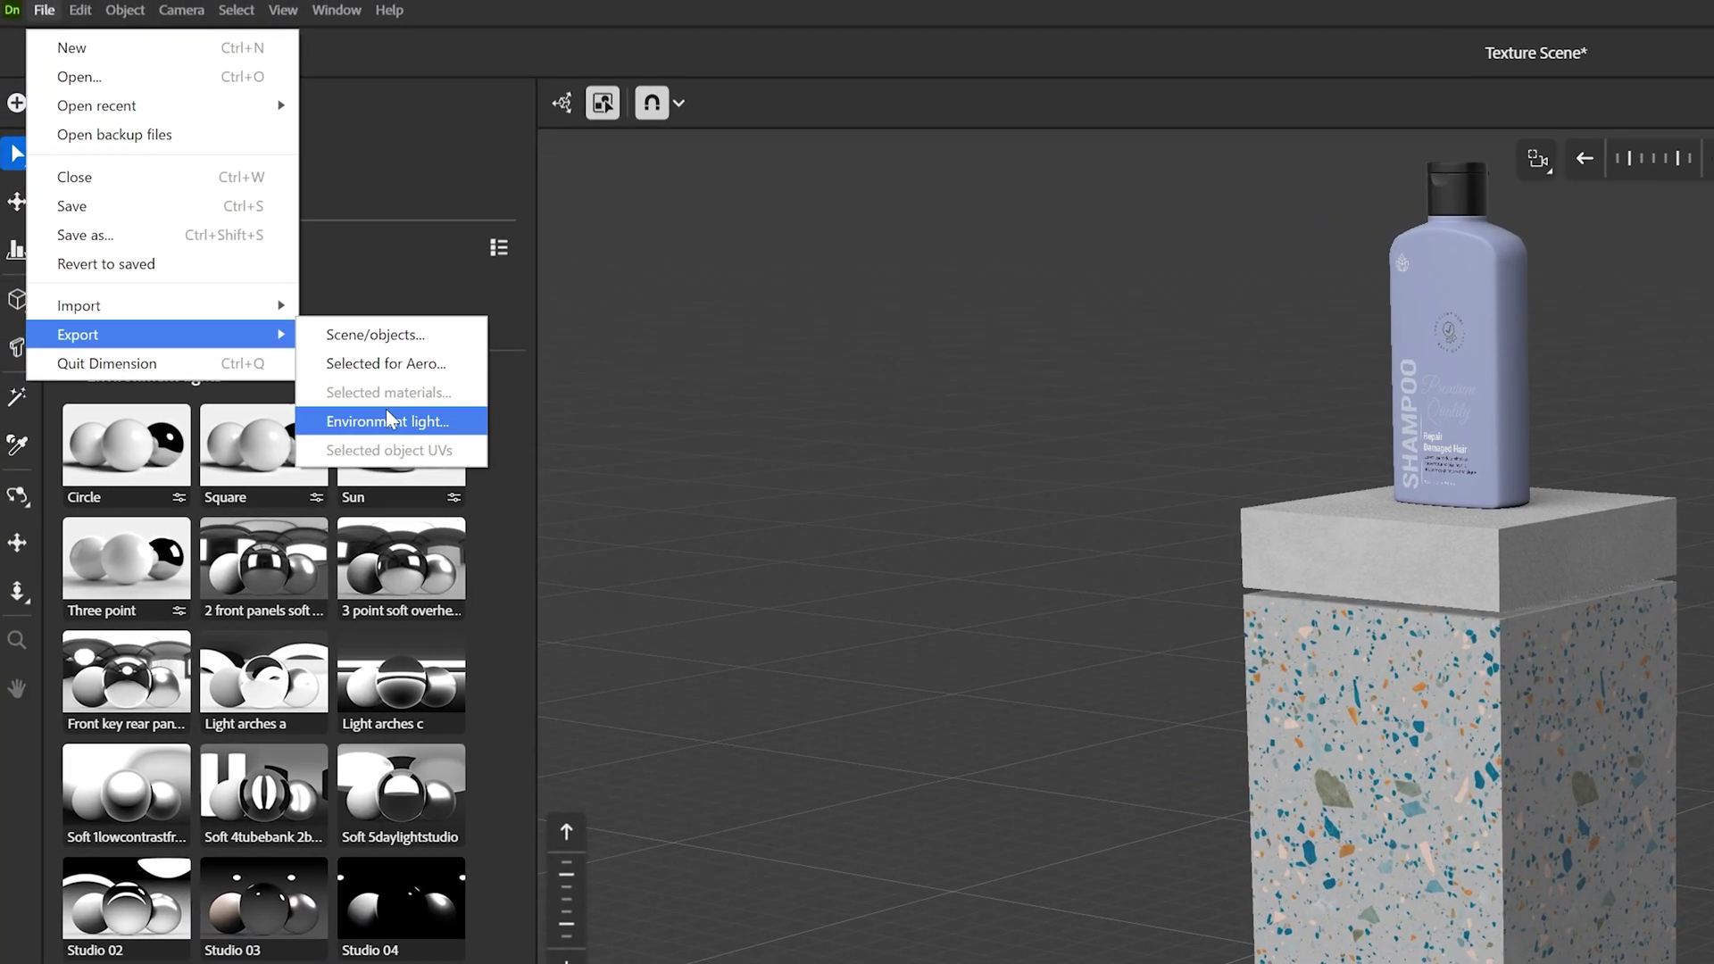
{"action": "left_click", "coordinate": [313, 343]}
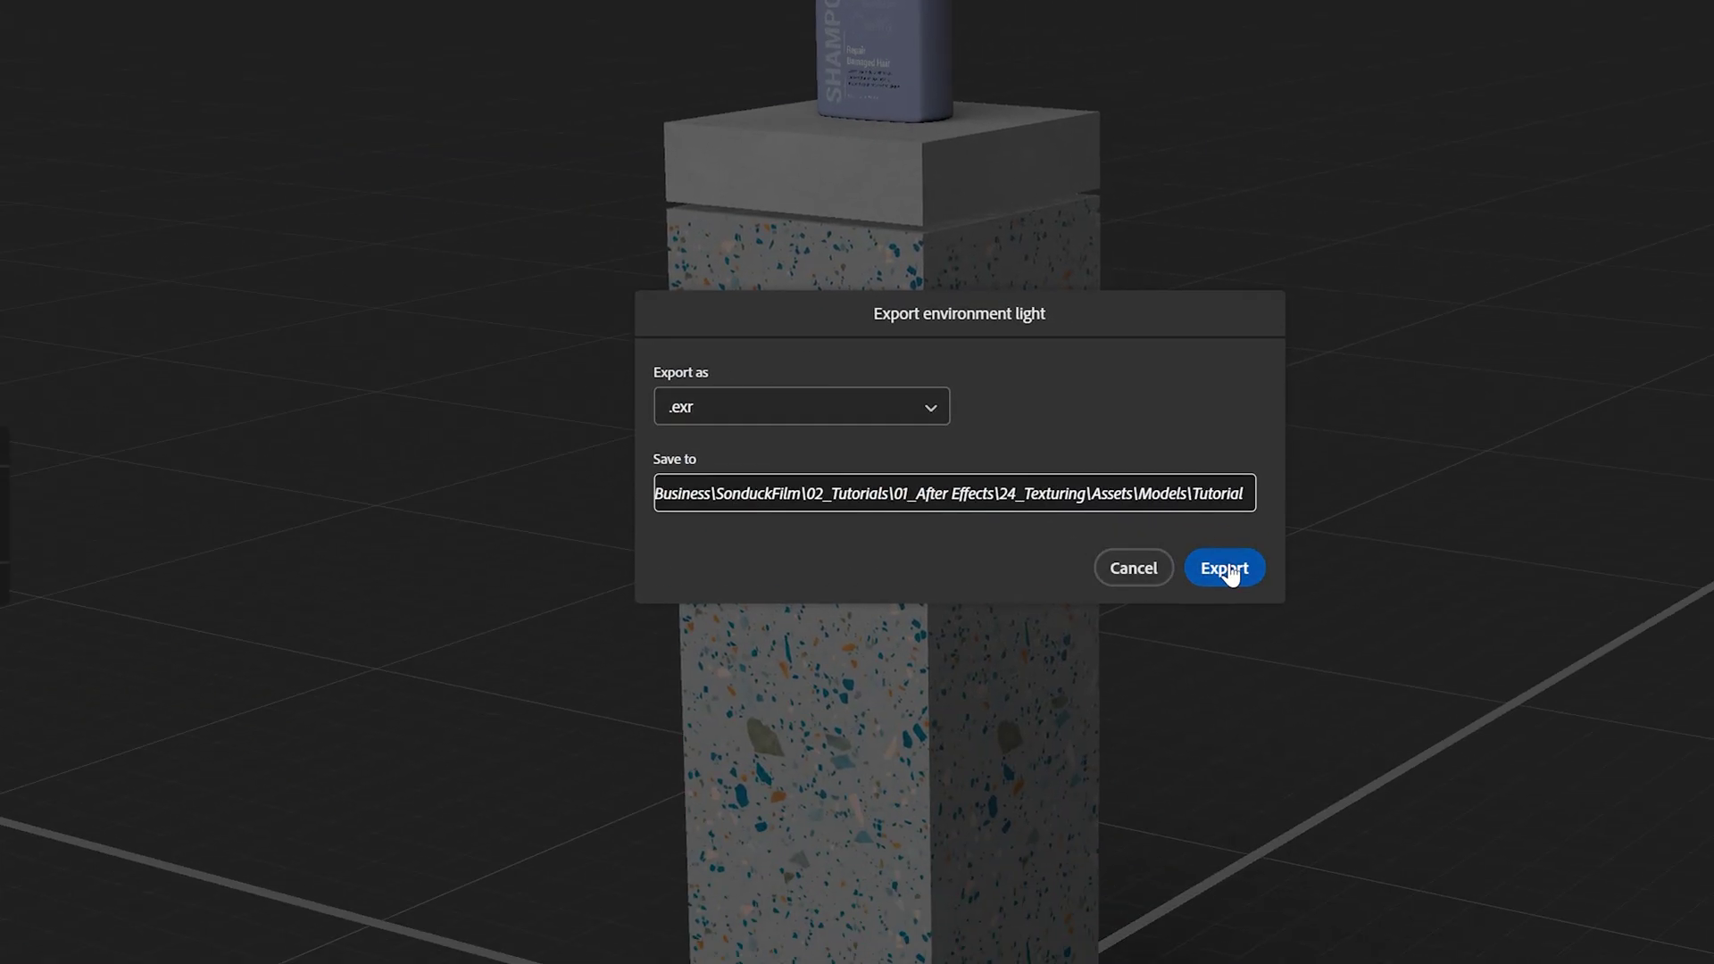
{"action": "left_click", "coordinate": [1224, 569]}
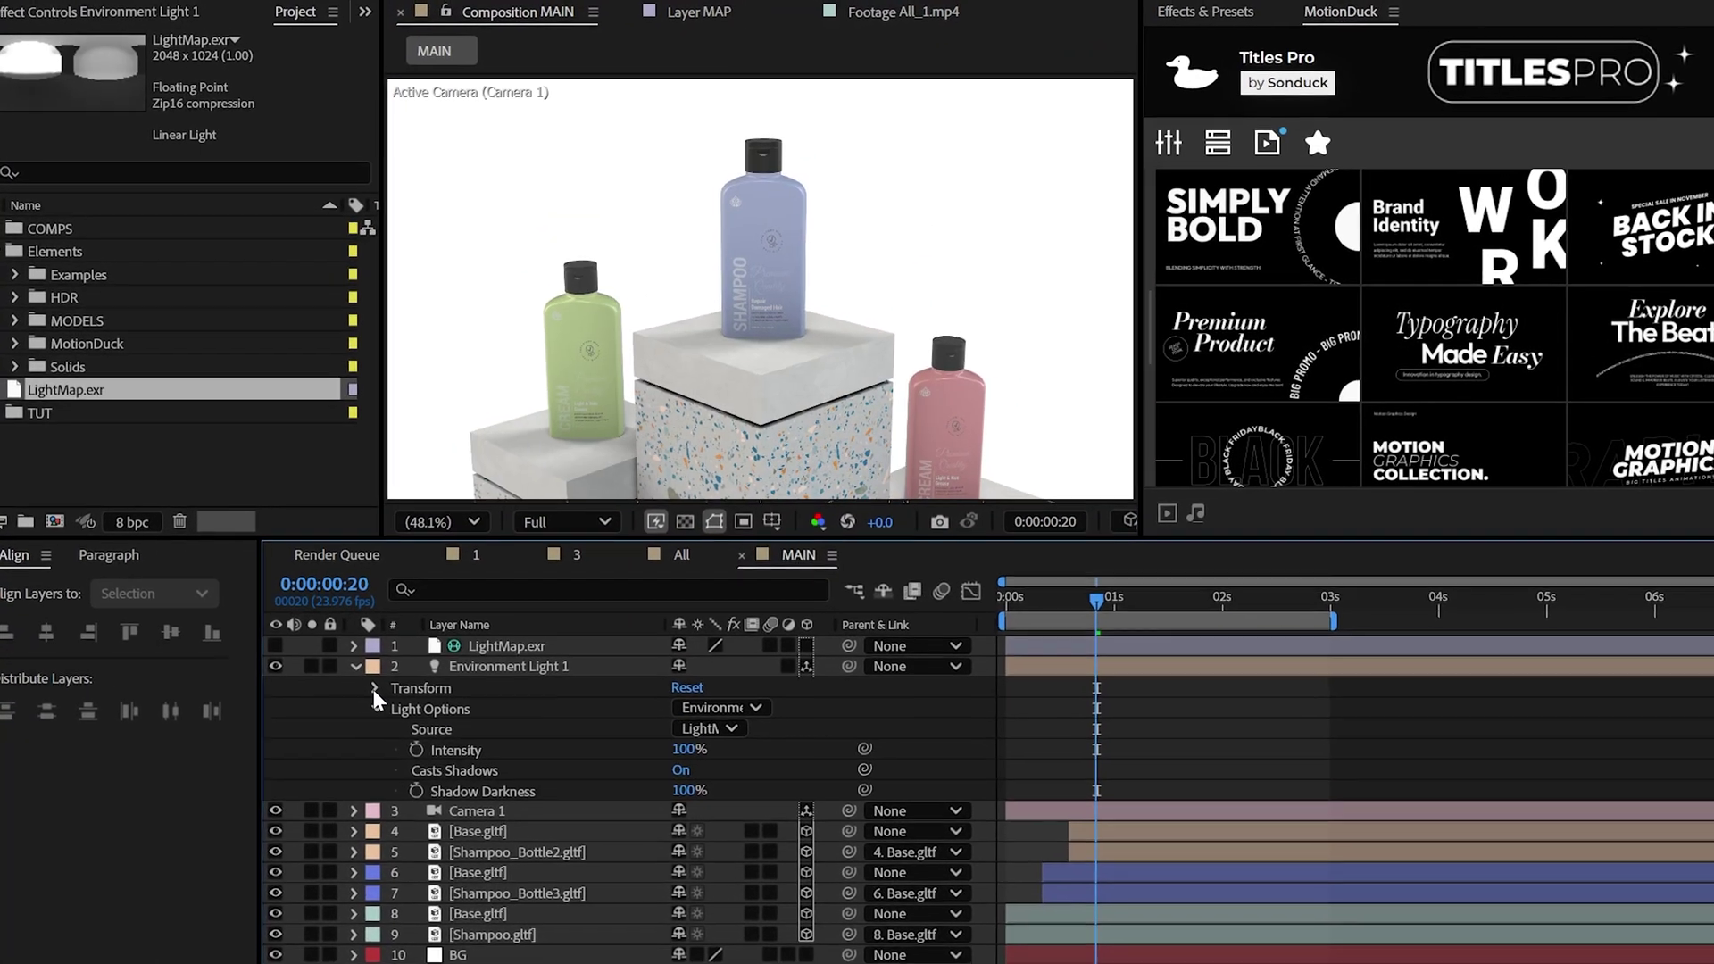
Step: In After Effects, adjust the transform of Environment Light 1 to redirect the LightMap.exr lighting on the bottles
{"action": "left_click", "coordinate": [369, 680]}
{"action": "left_click_drag", "start_coordinate": [688, 723], "coordinate": [791, 723]}
{"action": "left_click_drag", "start_coordinate": [846, 785], "coordinate": [901, 785]}
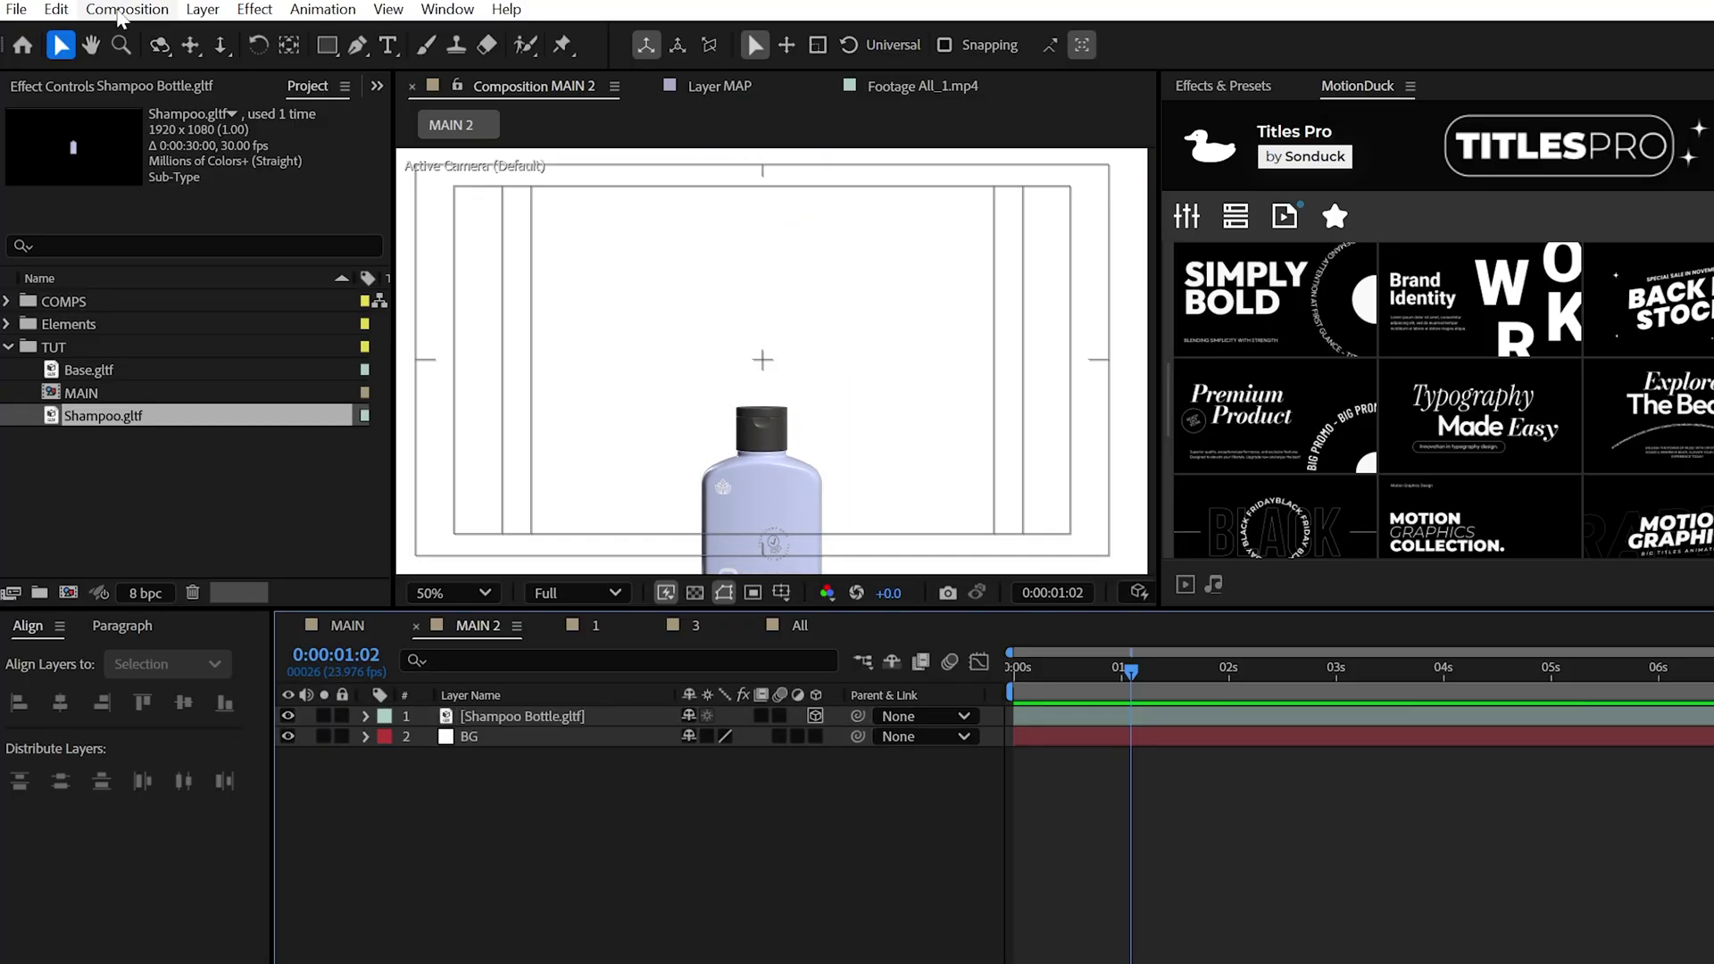
Step: Add a 3D null named Null 1 to the MAIN 2 composition and parent the Shampoo Bottle.gltf layer to it
{"action": "left_click", "coordinate": [203, 9]}
{"action": "mouse_move", "coordinate": [228, 40]}
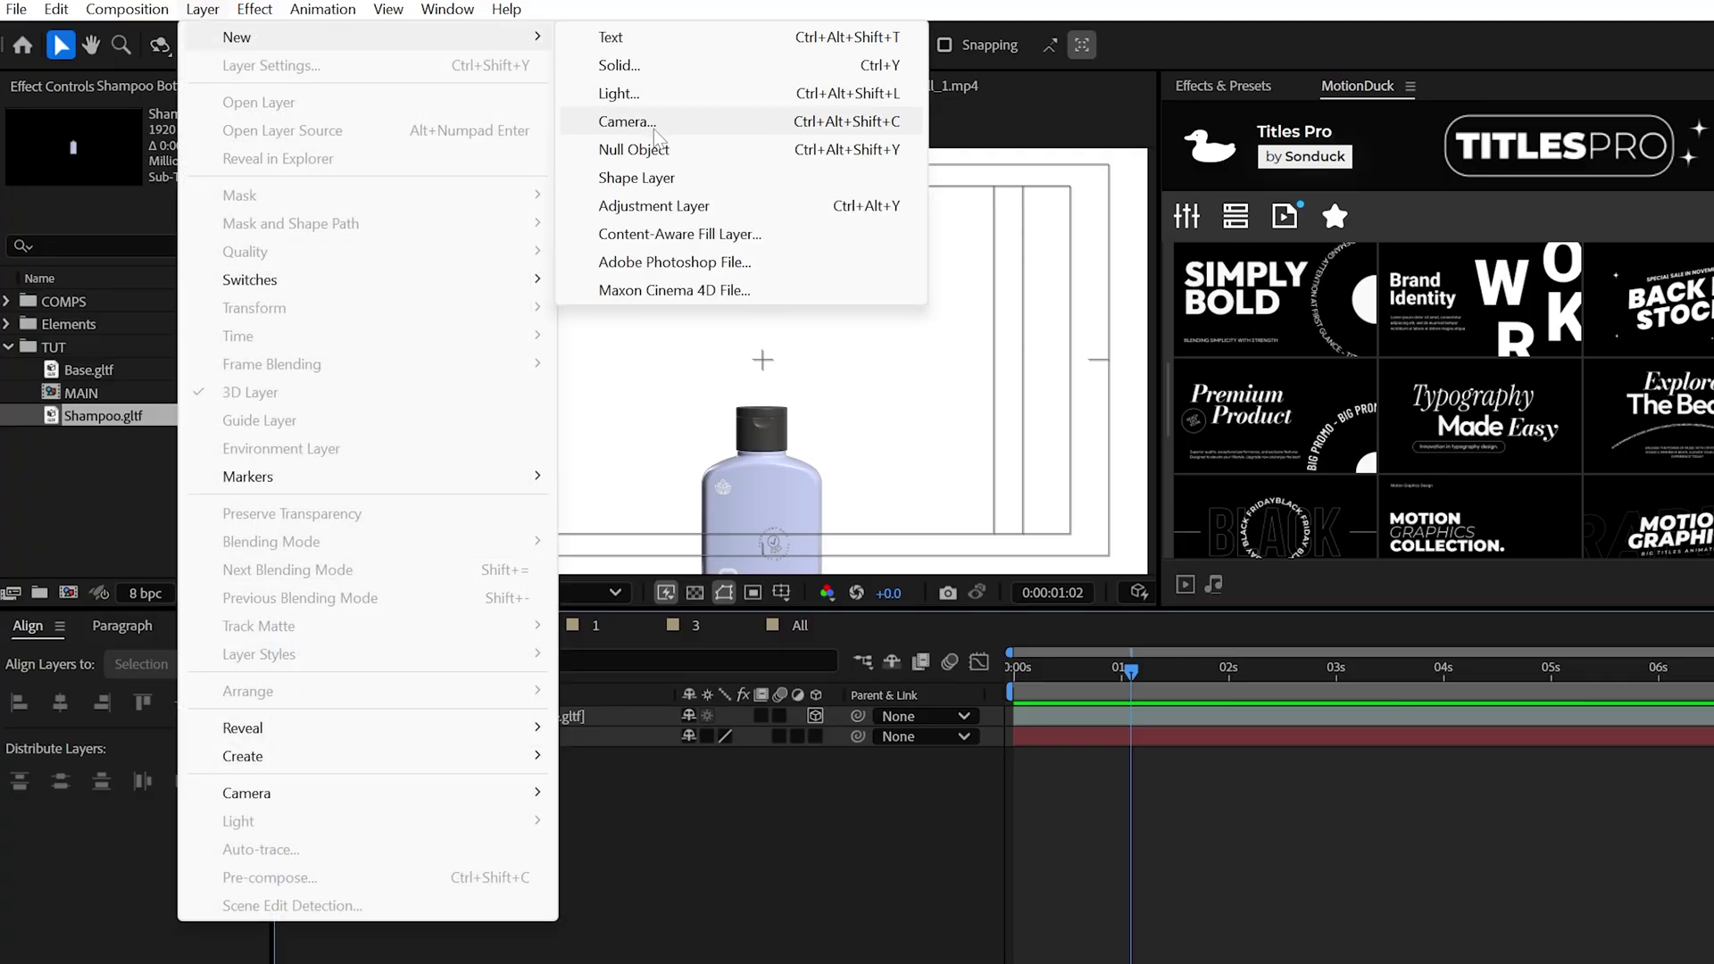
{"action": "left_click", "coordinate": [657, 148]}
{"action": "left_click", "coordinate": [816, 716]}
{"action": "left_click", "coordinate": [816, 736]}
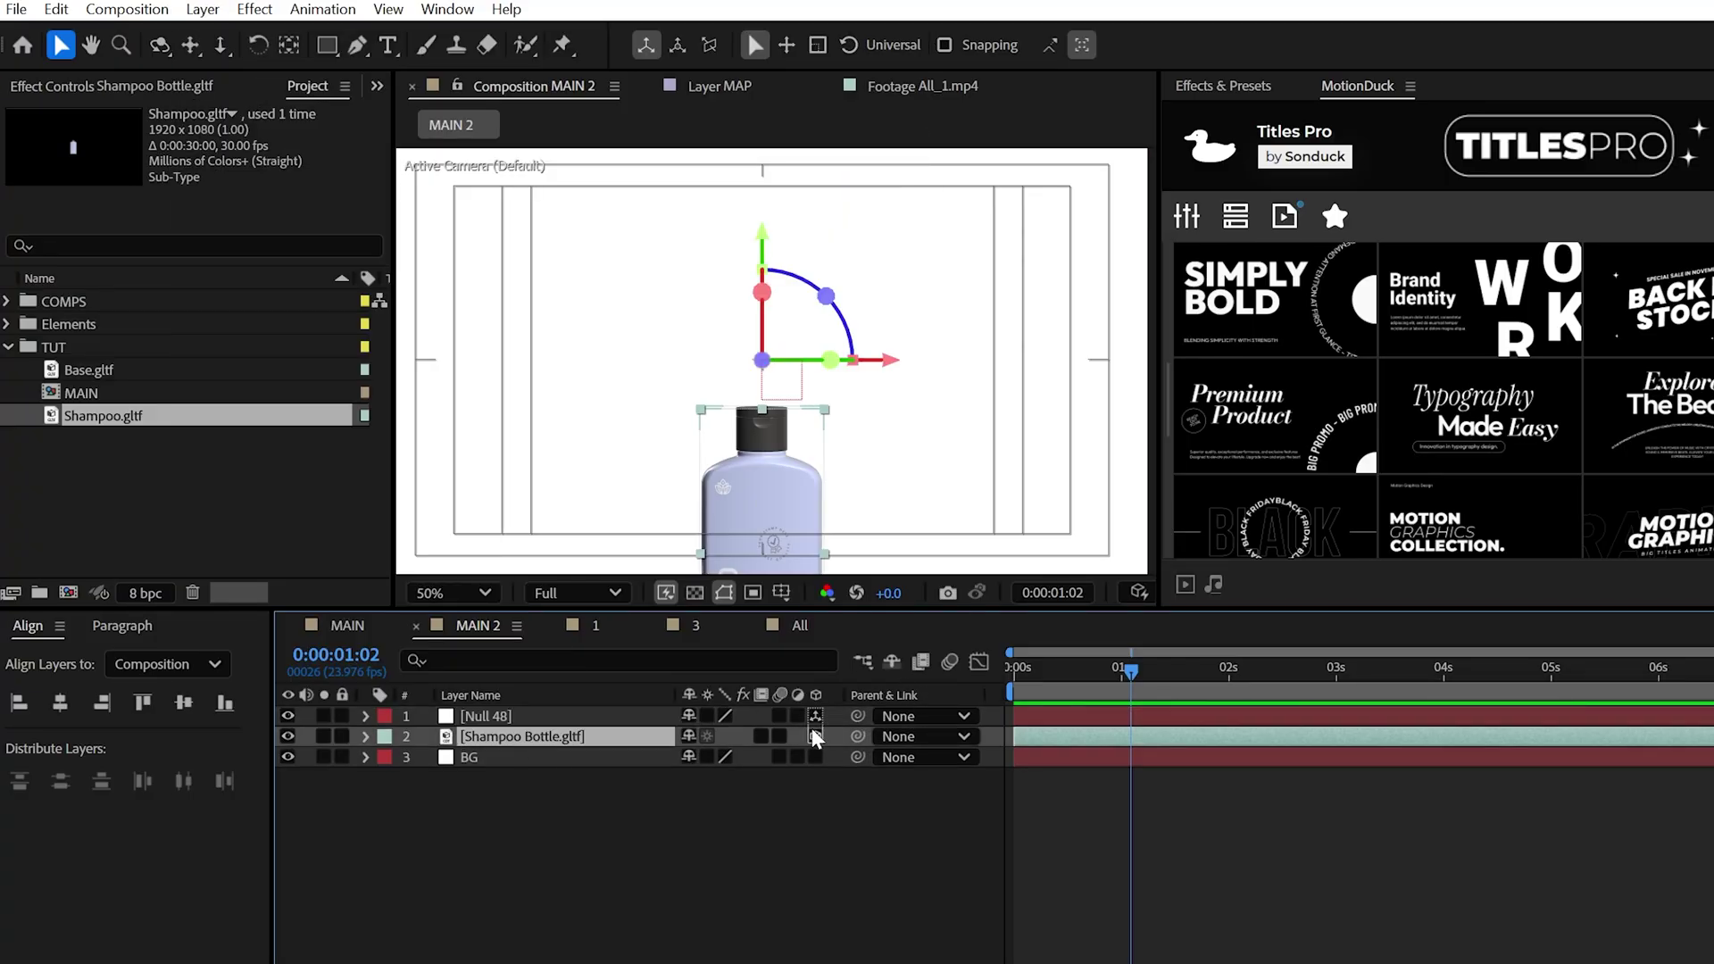
{"action": "left_click", "coordinate": [529, 735]}
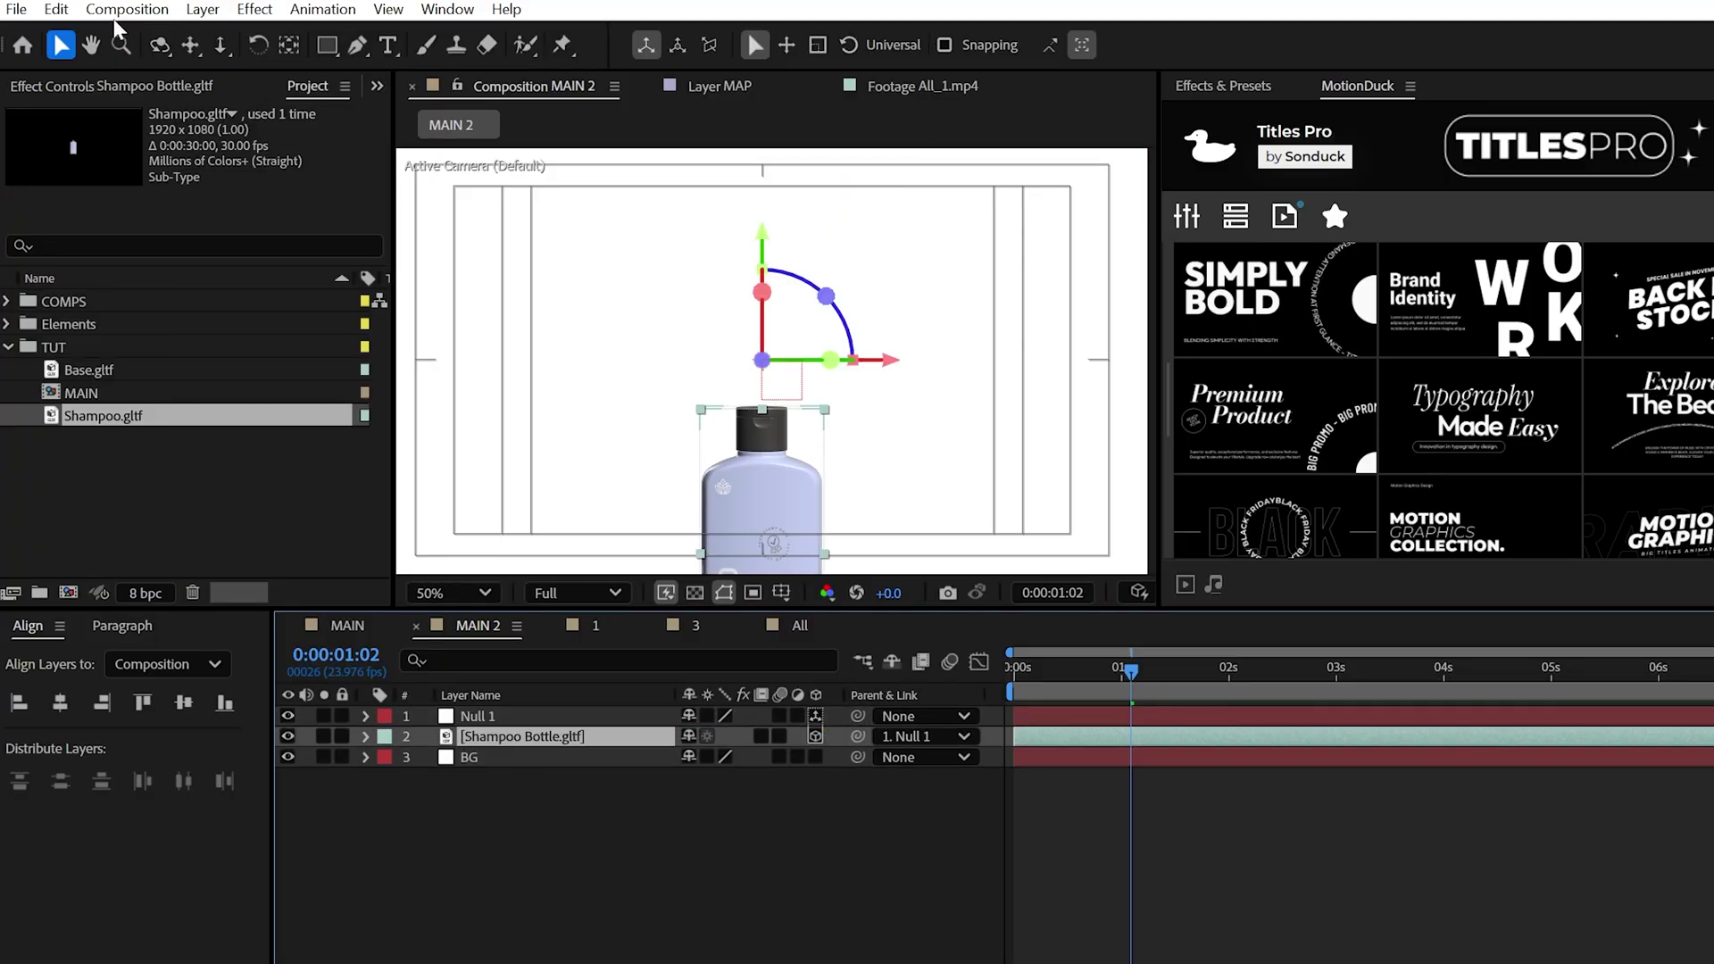
Step: Duplicate the Shampoo Bottle.gltf layer around Null 1 in 60° Z Rotation increments to form a ring of six bottles
{"action": "left_click", "coordinate": [57, 9]}
{"action": "left_click", "coordinate": [89, 365]}
{"action": "key", "text": "r"}
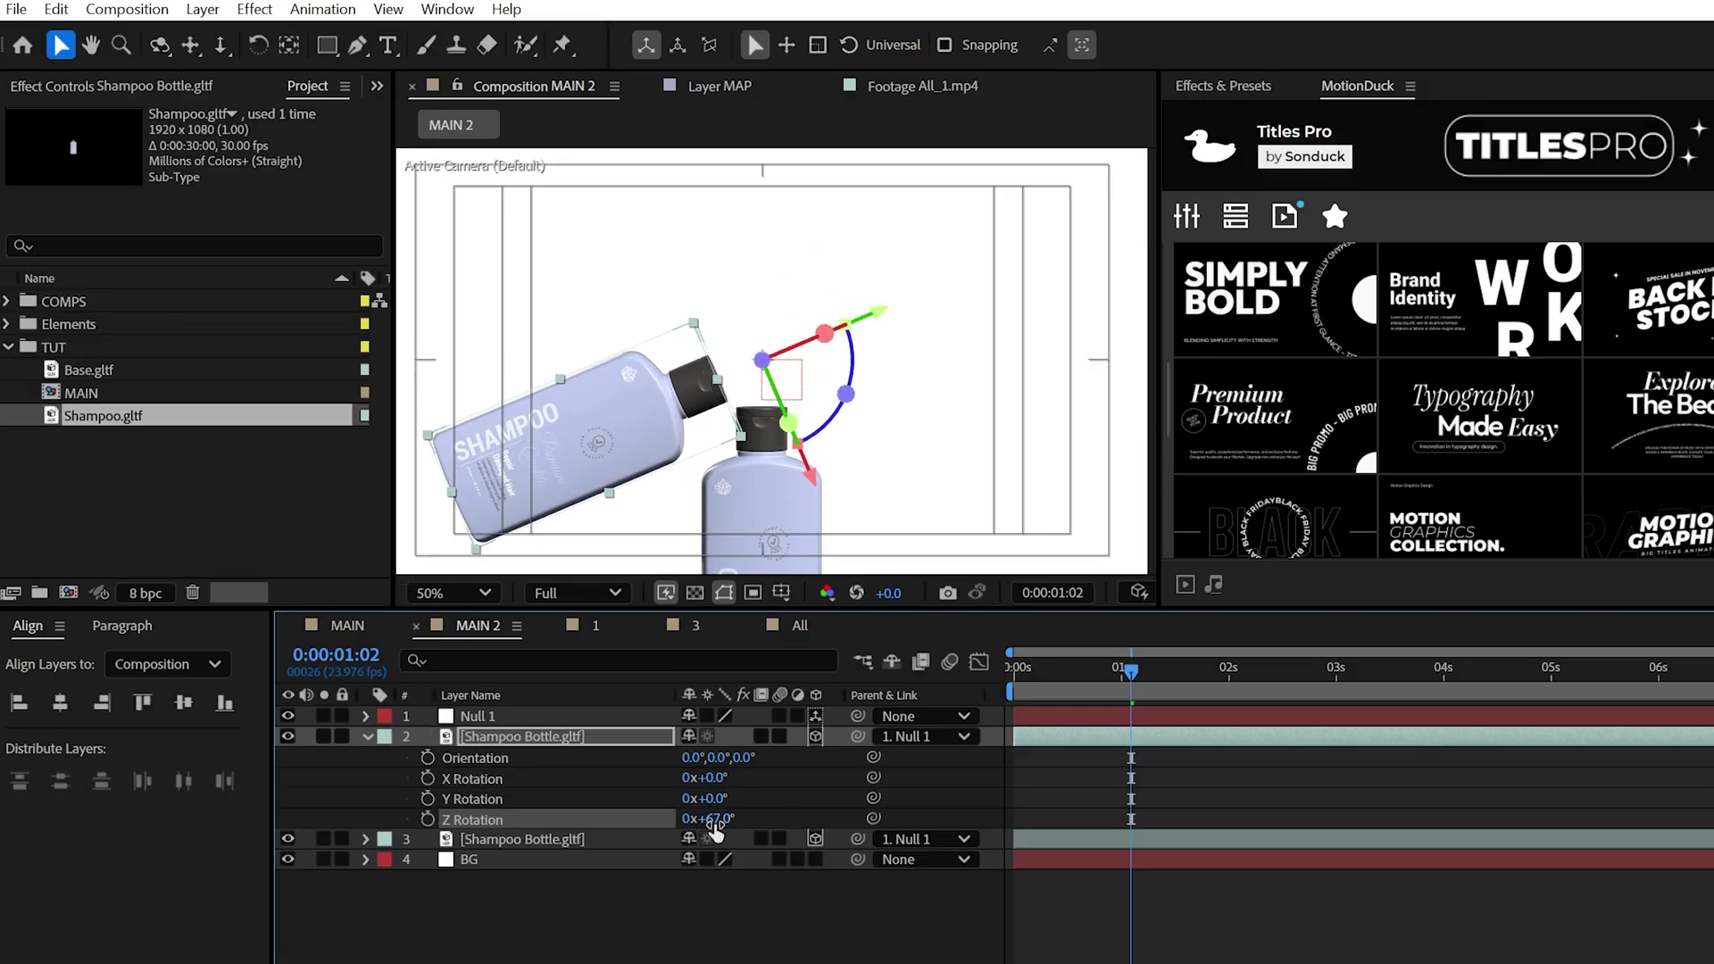
{"action": "left_click", "coordinate": [715, 818]}
{"action": "type", "text": "120"}
{"action": "key", "text": "ctrl+d"}
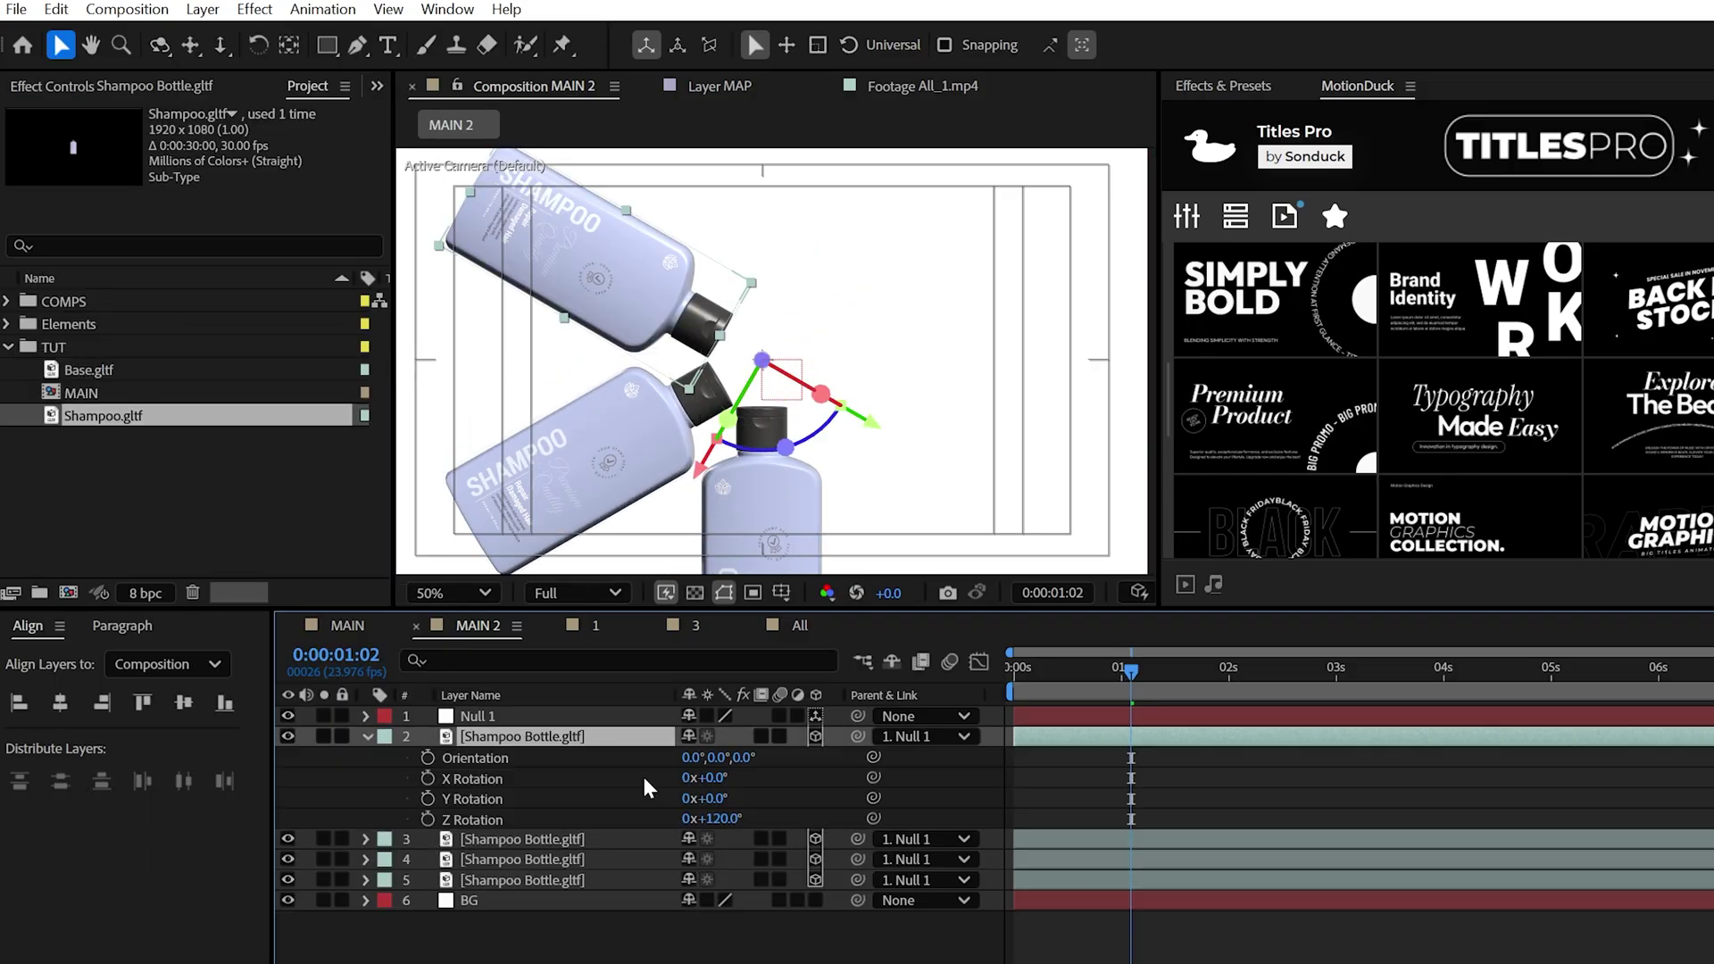
{"action": "key", "text": "ctrl+z"}
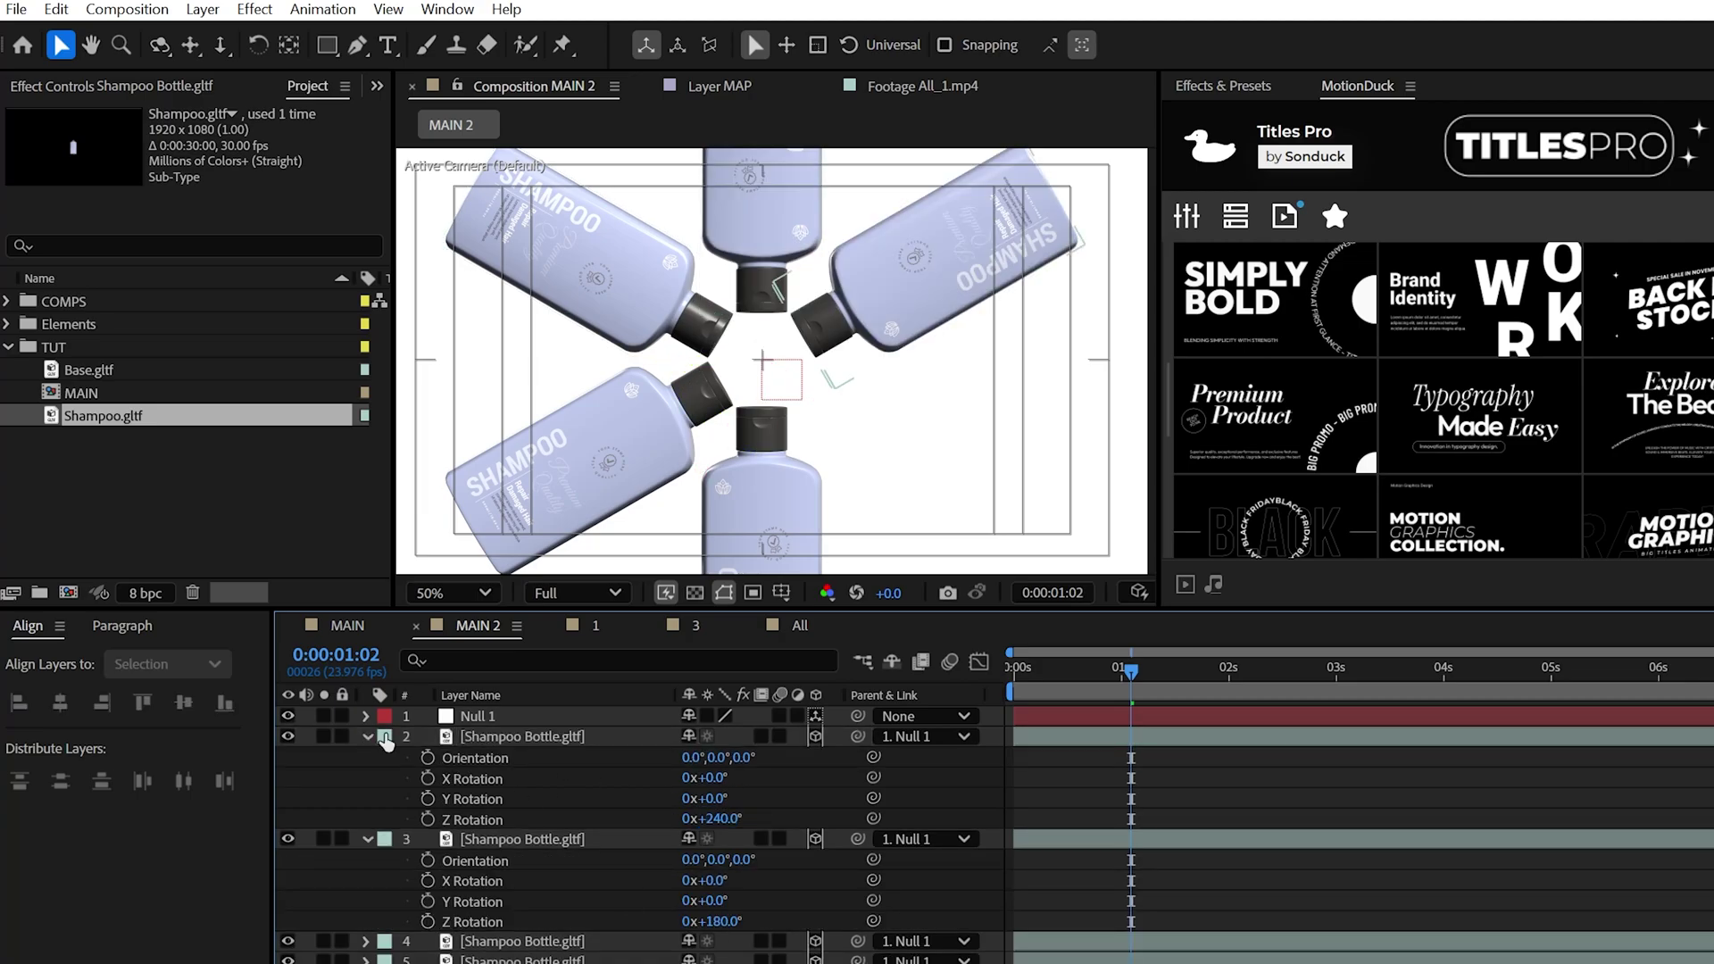
{"action": "key", "text": "ctrl+shift+z"}
{"action": "key", "text": "ctrl+Up"}
Step: Keyframe Null 1's Position and X, Y and Z Rotation between 0:00 and 0:02:02, starting at position 960, 540, 710
{"action": "key", "text": "r"}
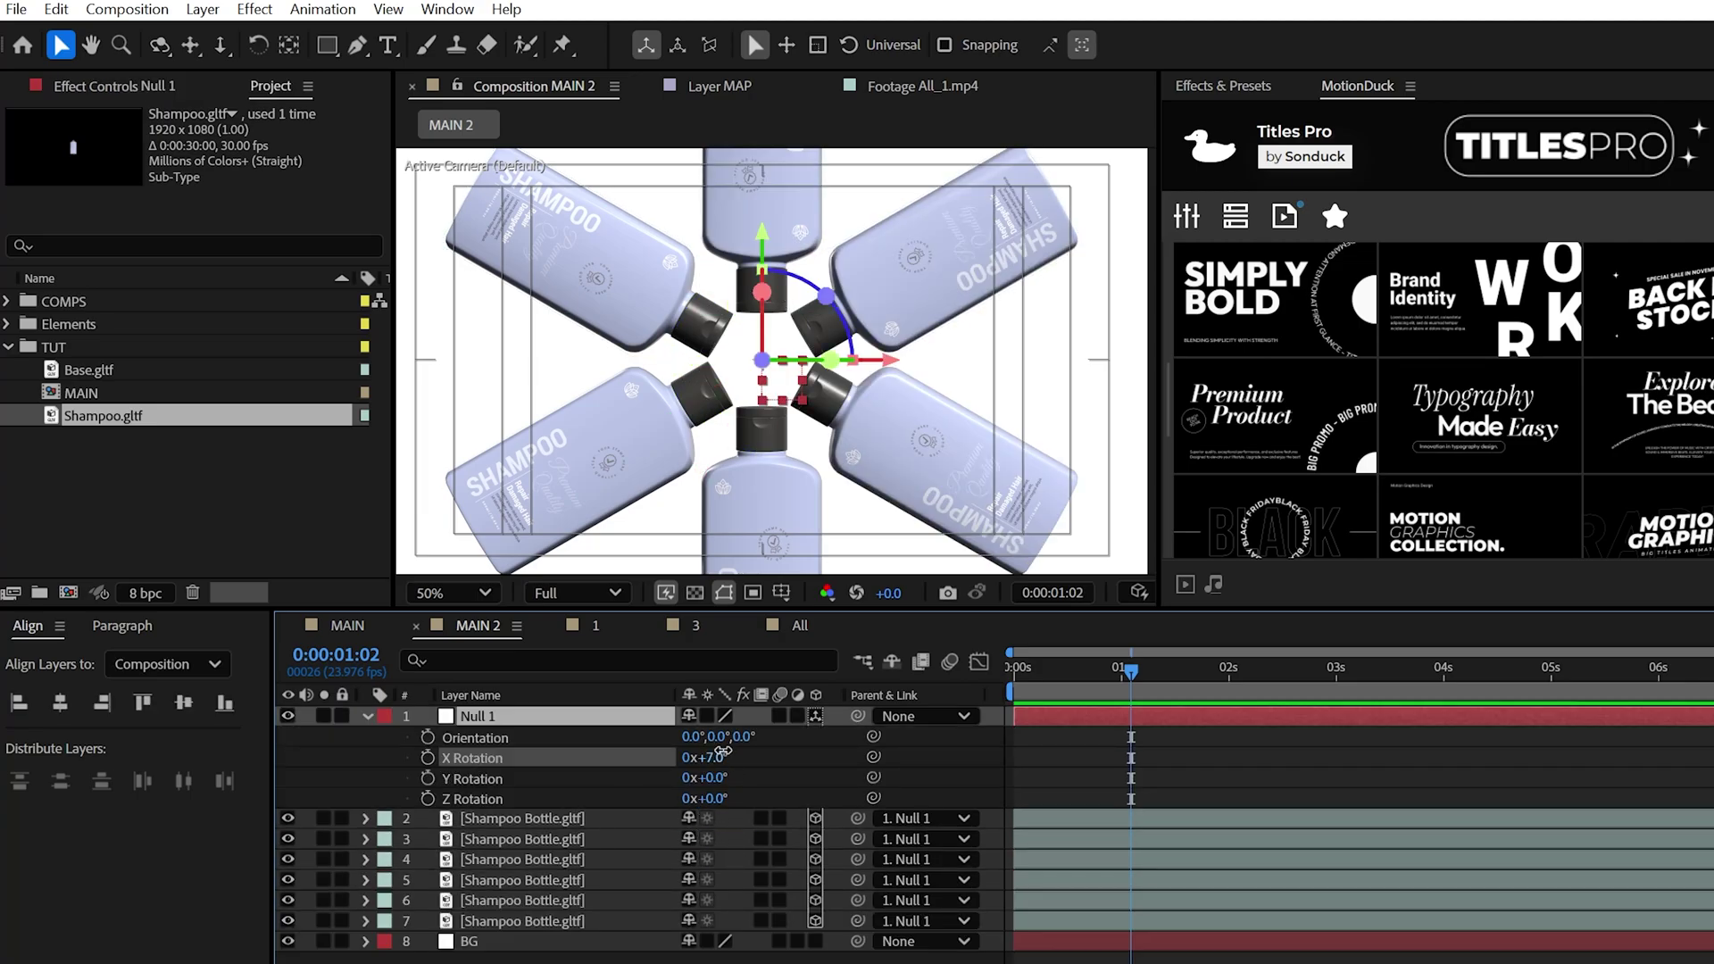
{"action": "mouse_move", "coordinate": [705, 801]}
{"action": "left_mouse_down"}
{"action": "mouse_move", "coordinate": [750, 800]}
{"action": "mouse_move", "coordinate": [708, 801]}
{"action": "left_mouse_up"}
{"action": "key", "text": "Home"}
{"action": "key", "text": "p"}
{"action": "key", "text": "r"}
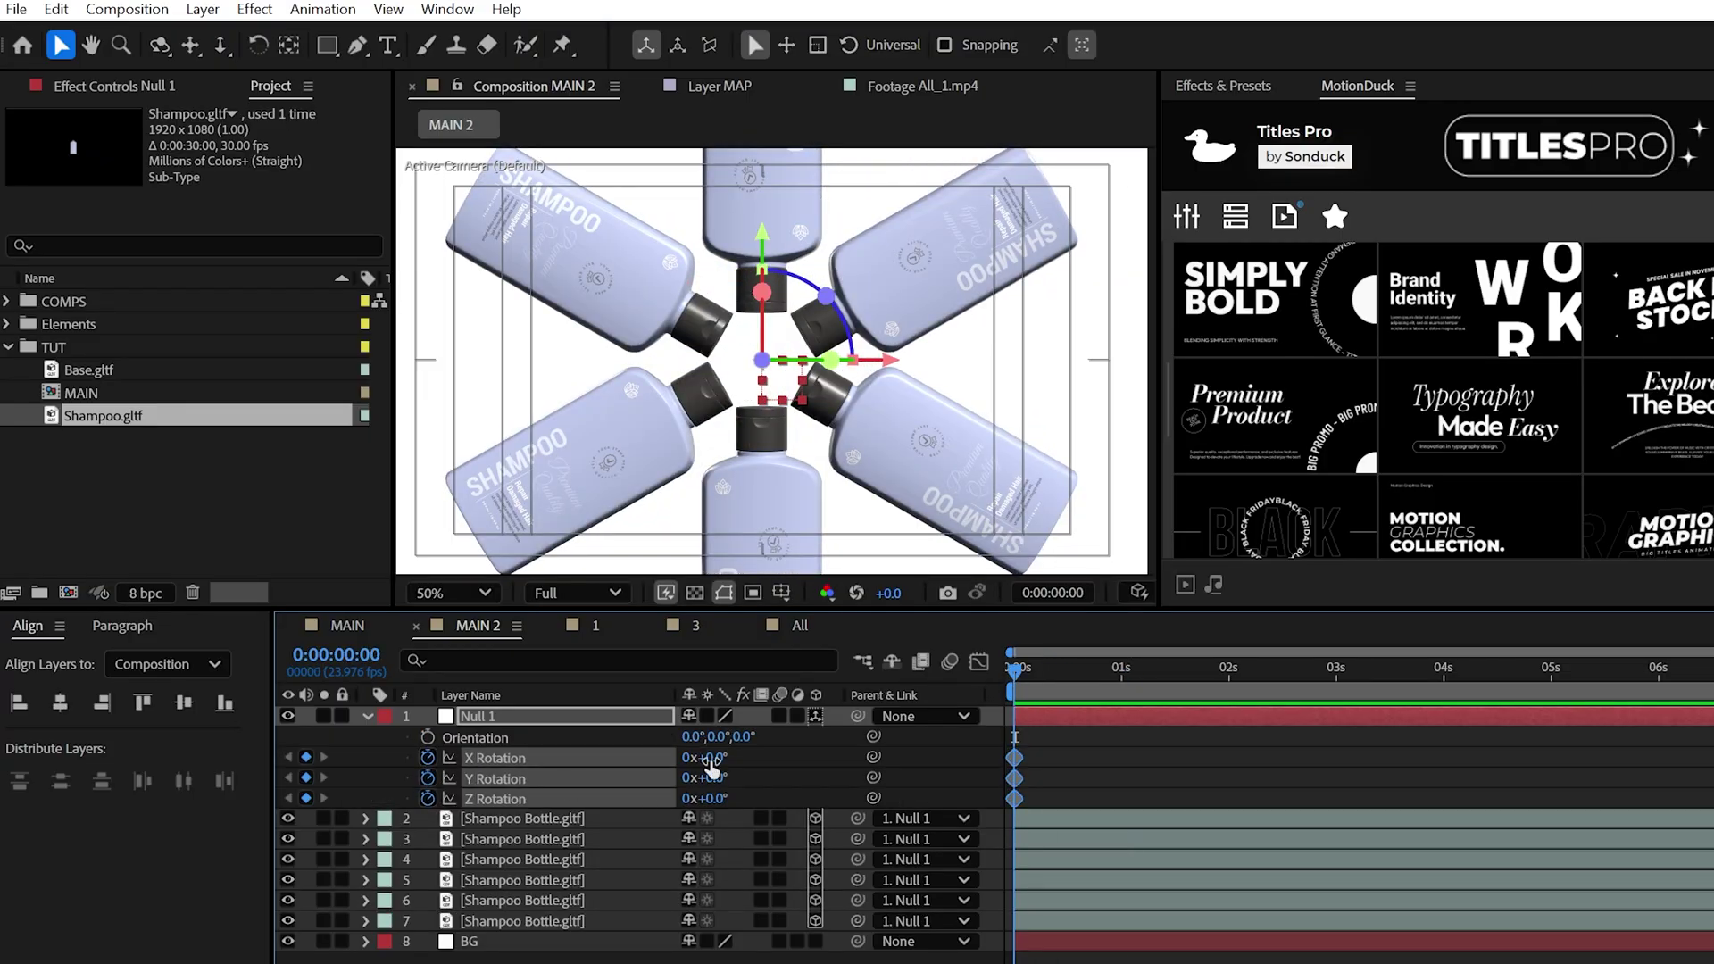
{"action": "key", "text": "space"}
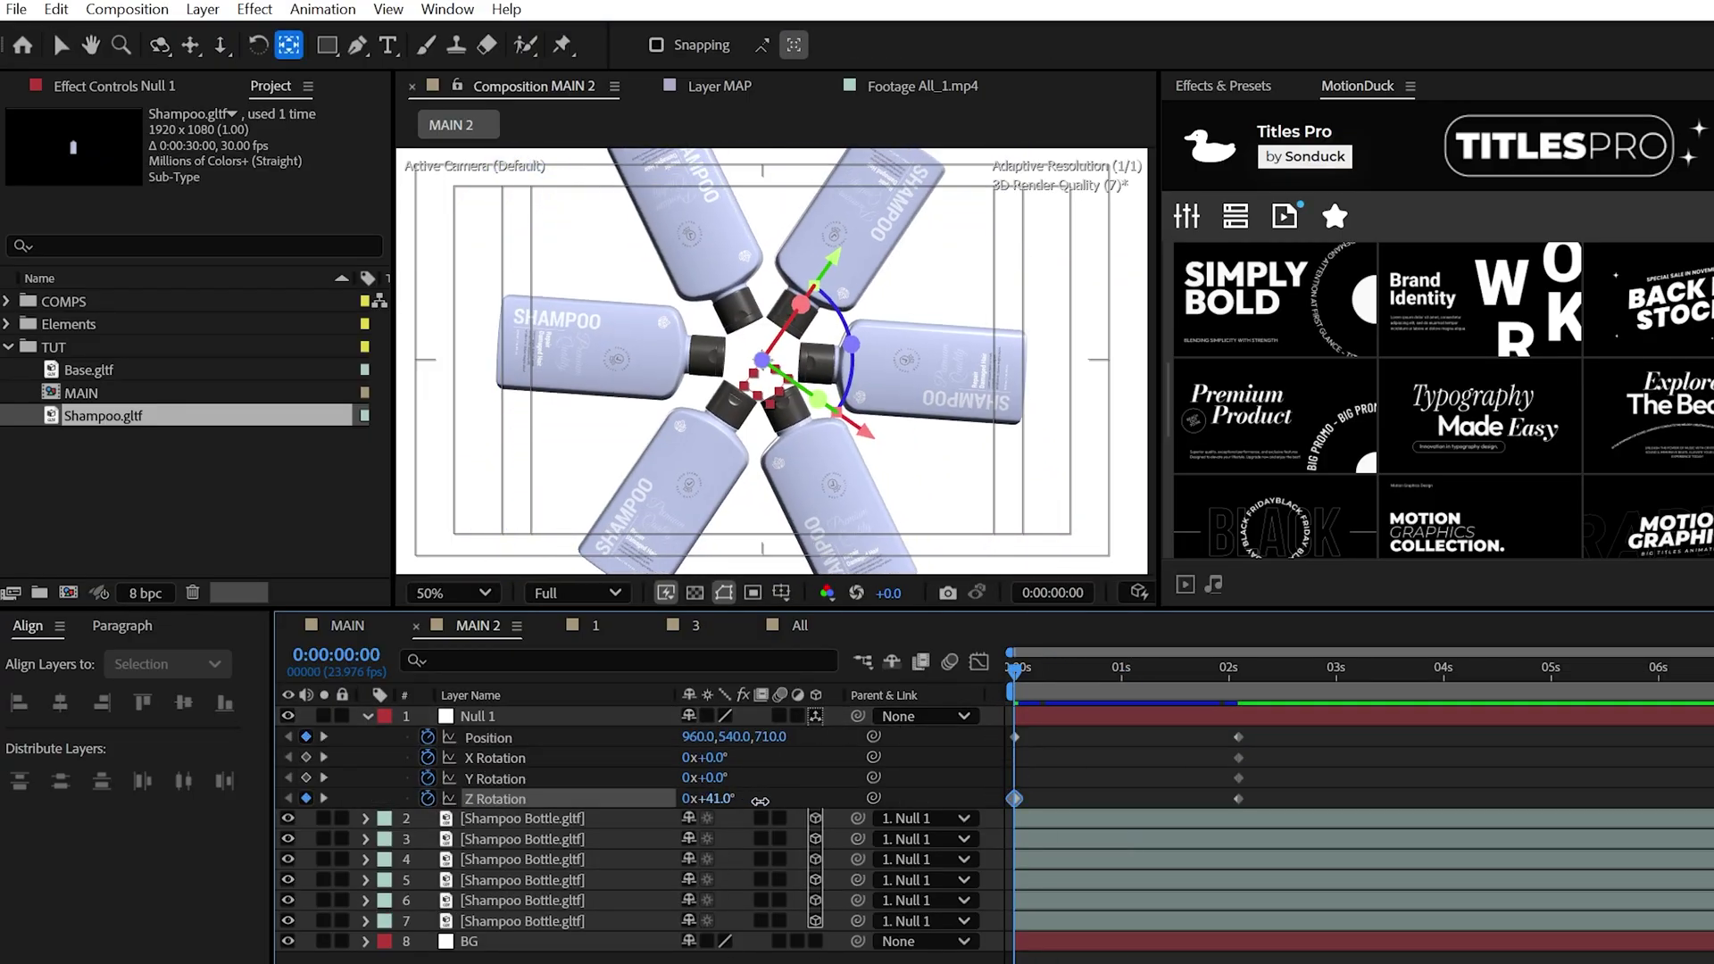
Step: Create a new light layer in the MAIN 2 composition
{"action": "key", "text": "ctrl+alt+shift+l"}
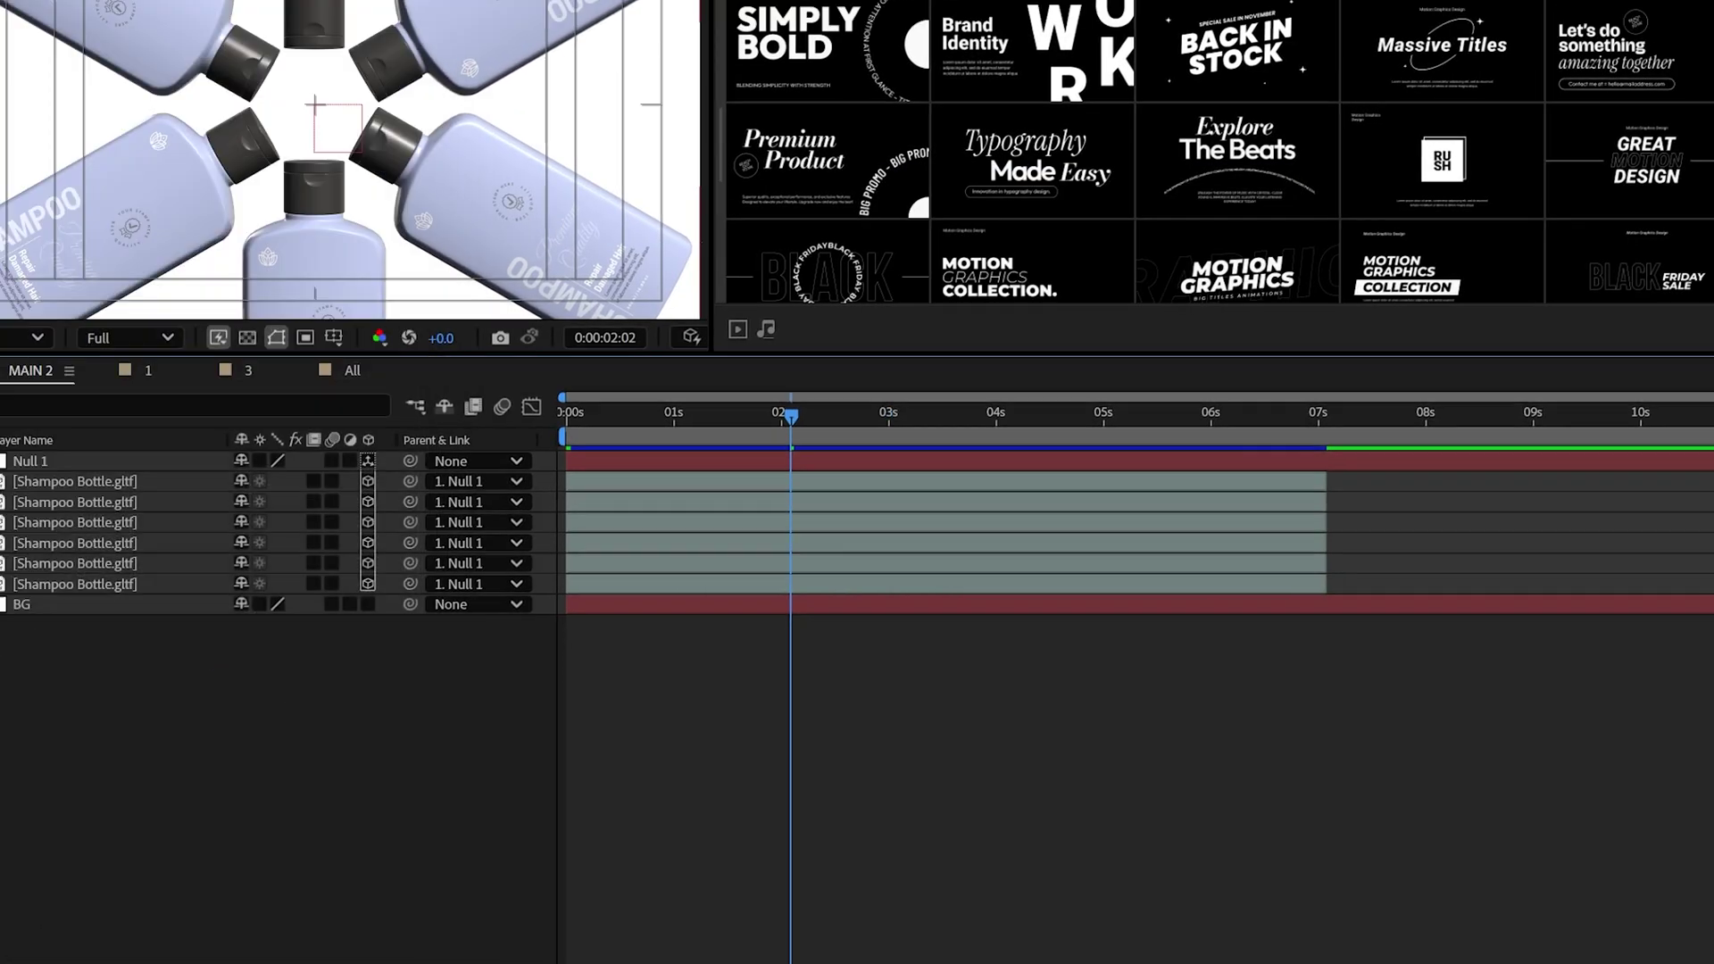
{"action": "left_click", "coordinate": [203, 9]}
{"action": "mouse_move", "coordinate": [236, 37]}
{"action": "left_click", "coordinate": [618, 92]}
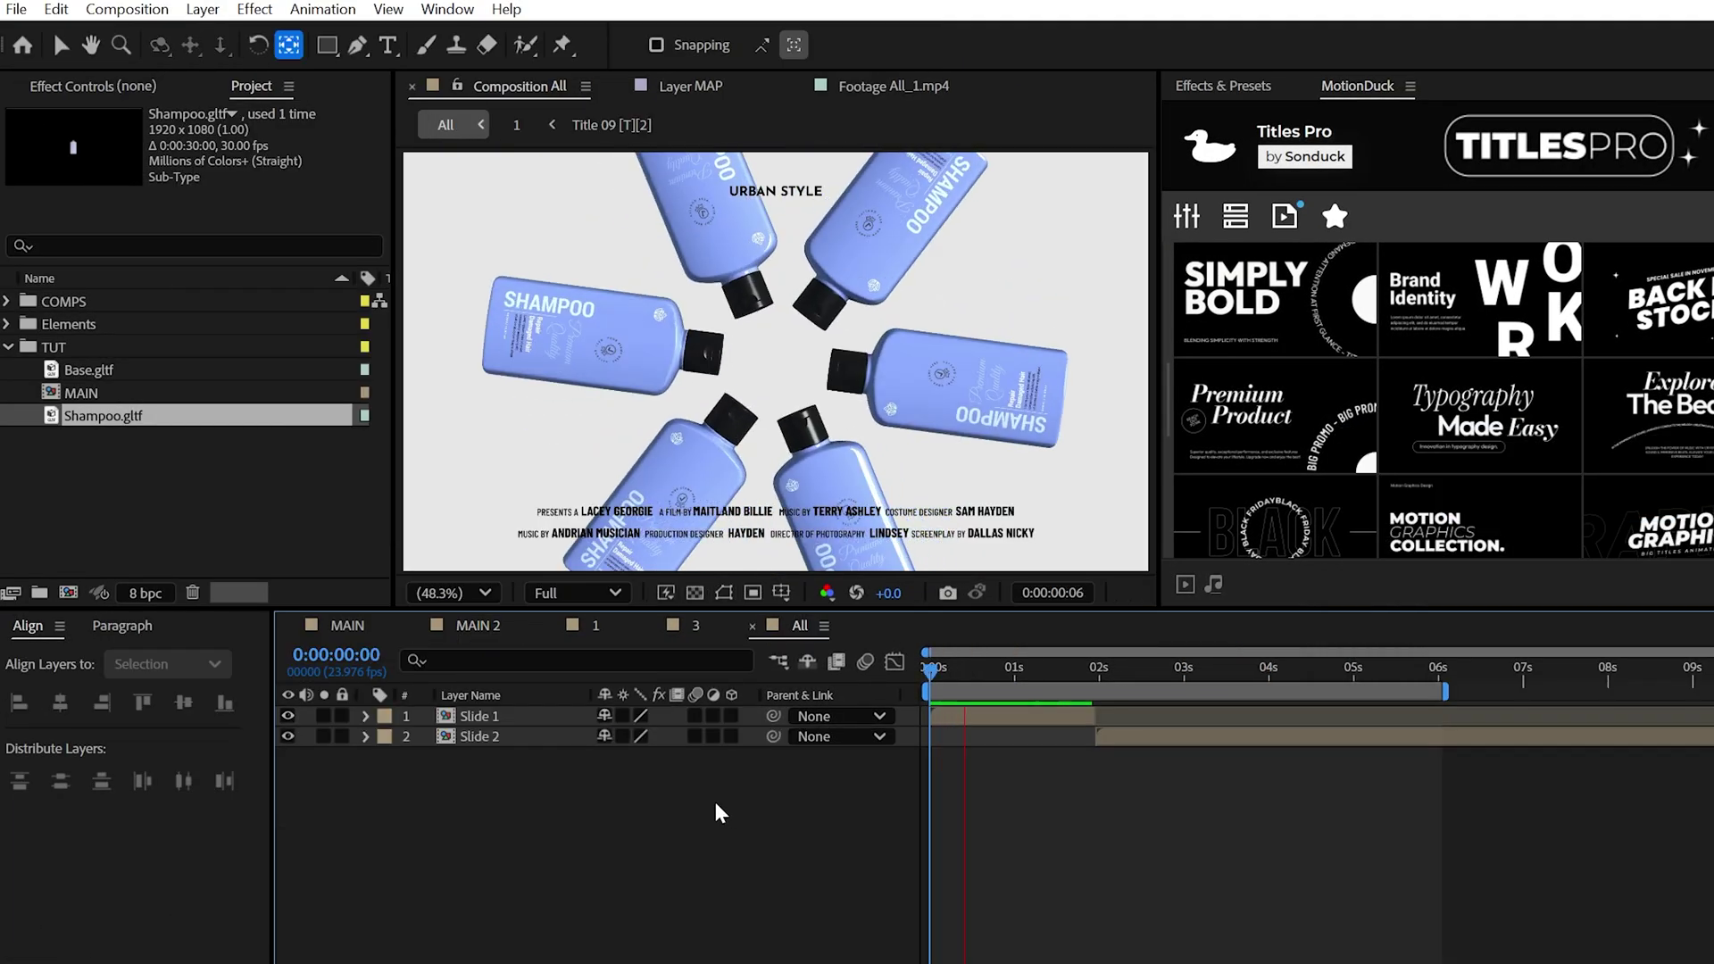